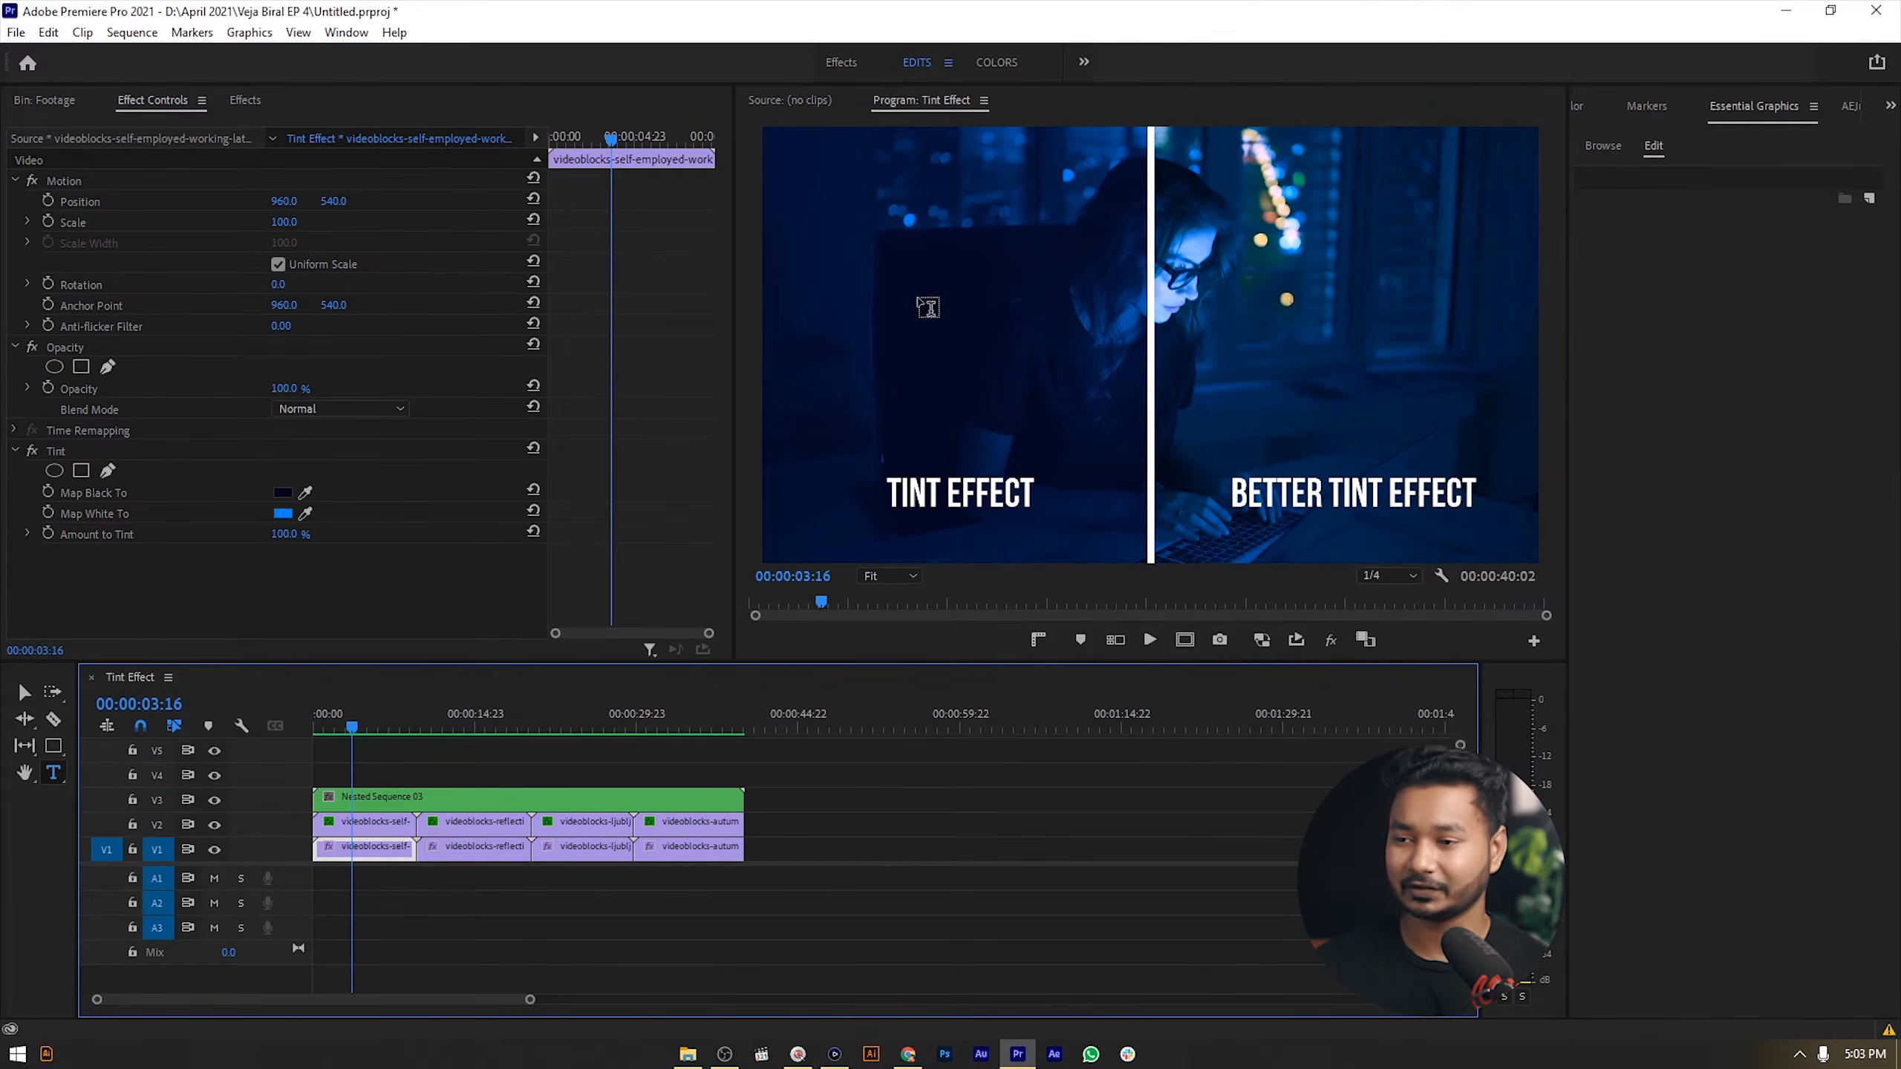
- Isolate track V1 and then track V2 through track visibility to compare the plain tint with the better tint
click(214, 824)
click(214, 800)
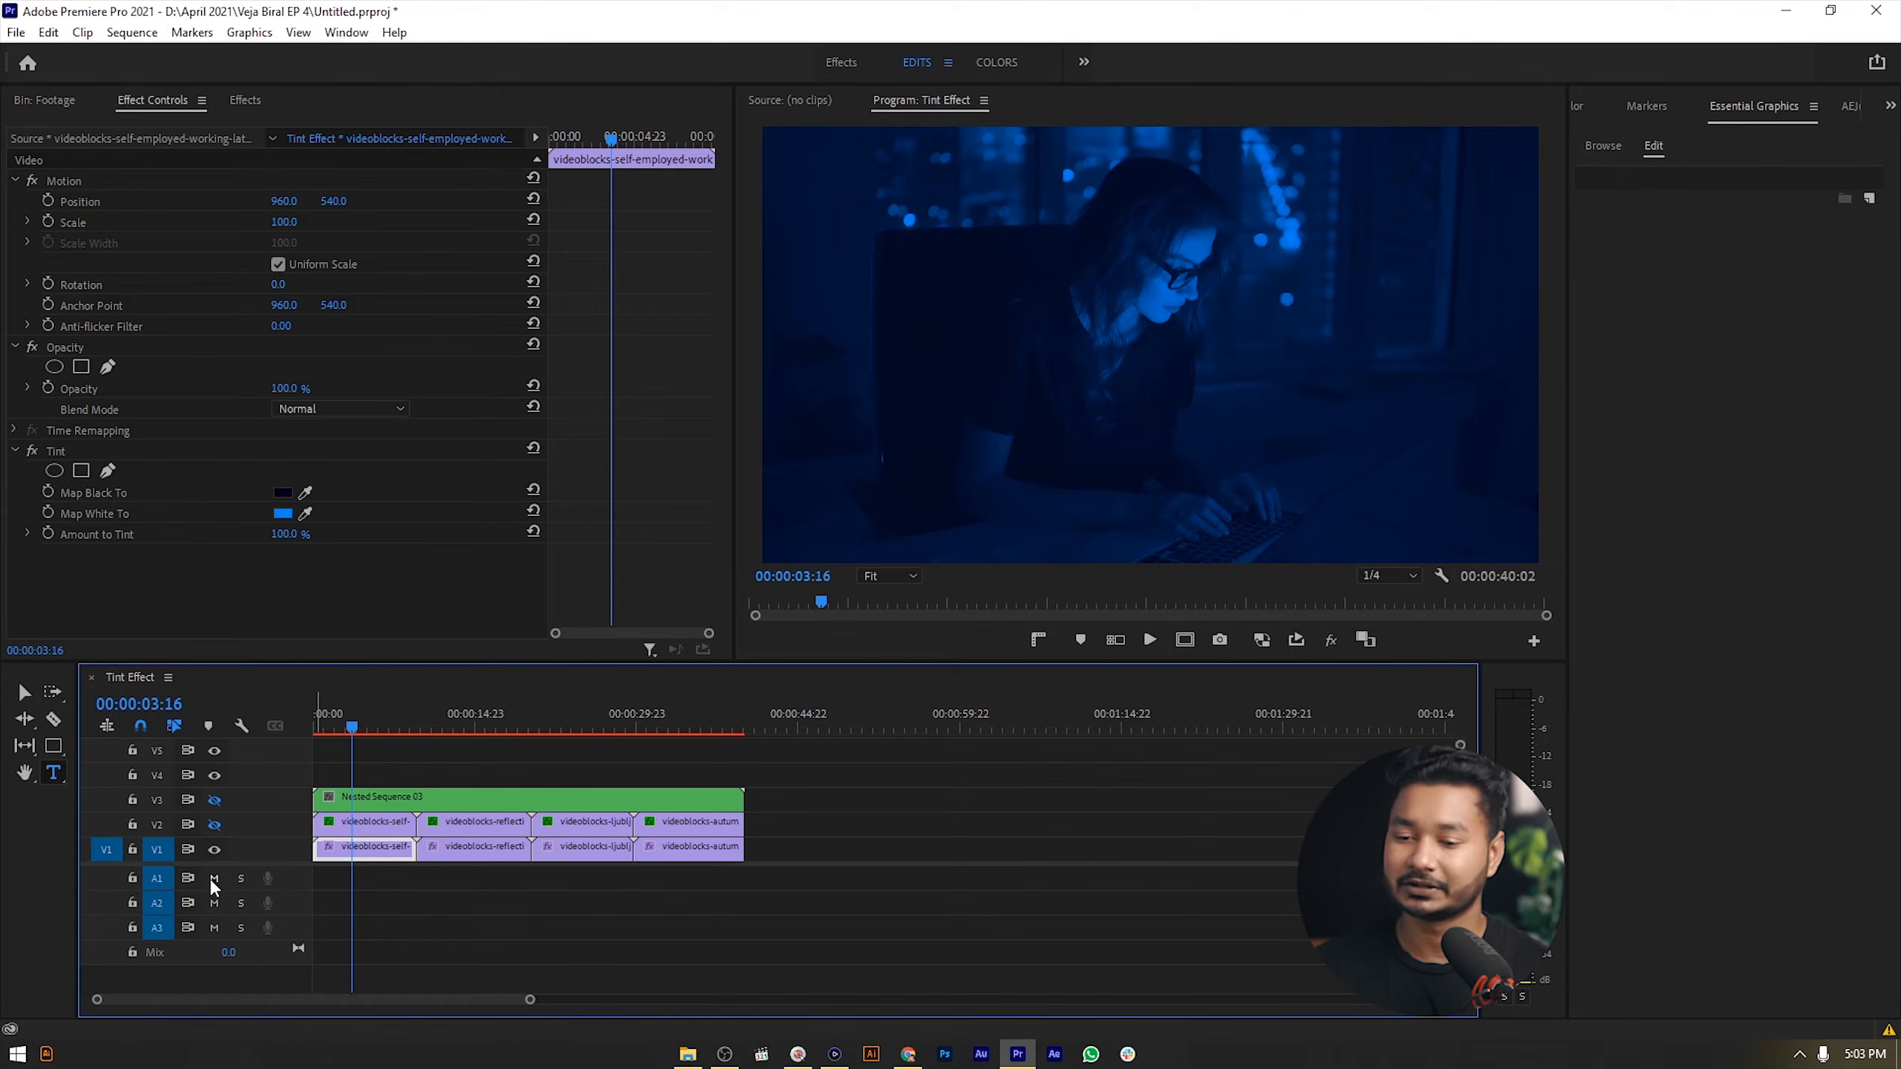
click(213, 825)
click(215, 851)
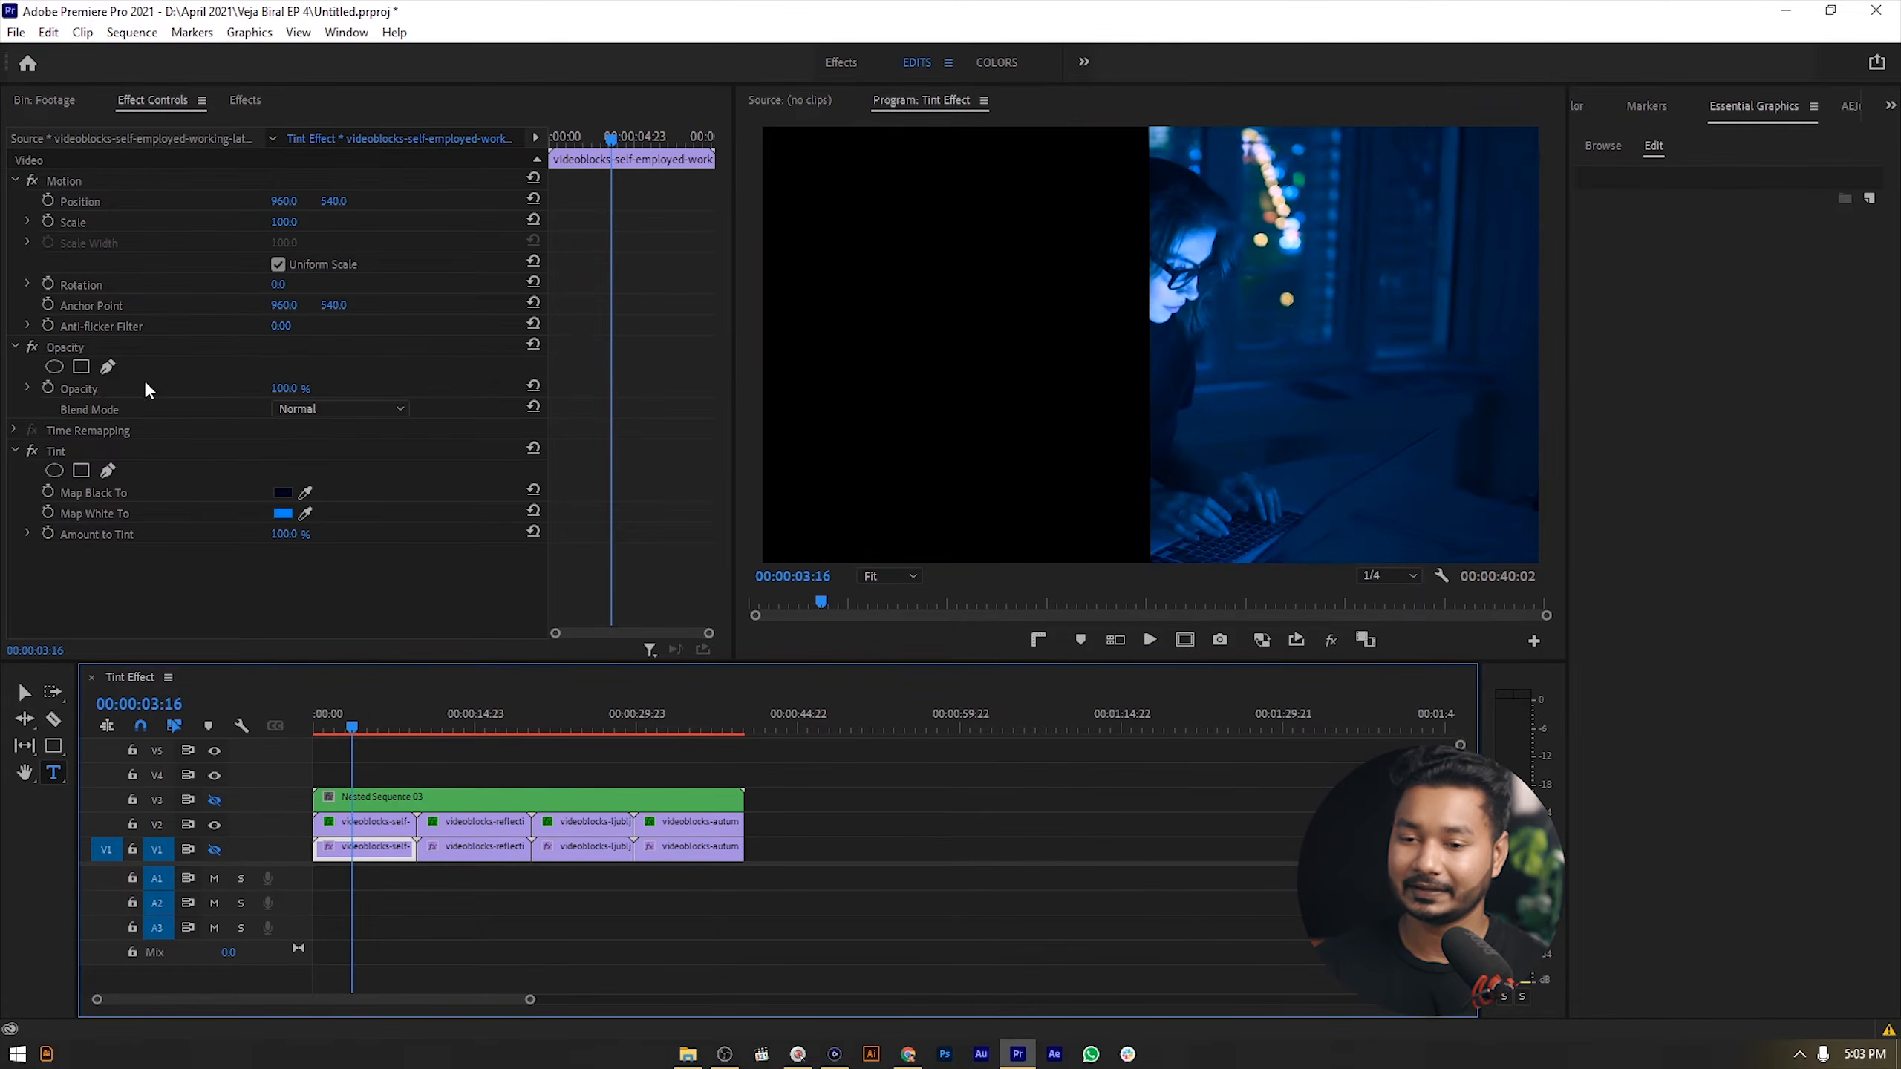
- Preview the first V2 clip without its opacity mask, then restore the mask and the visibility of tracks V1 and V3
click(367, 822)
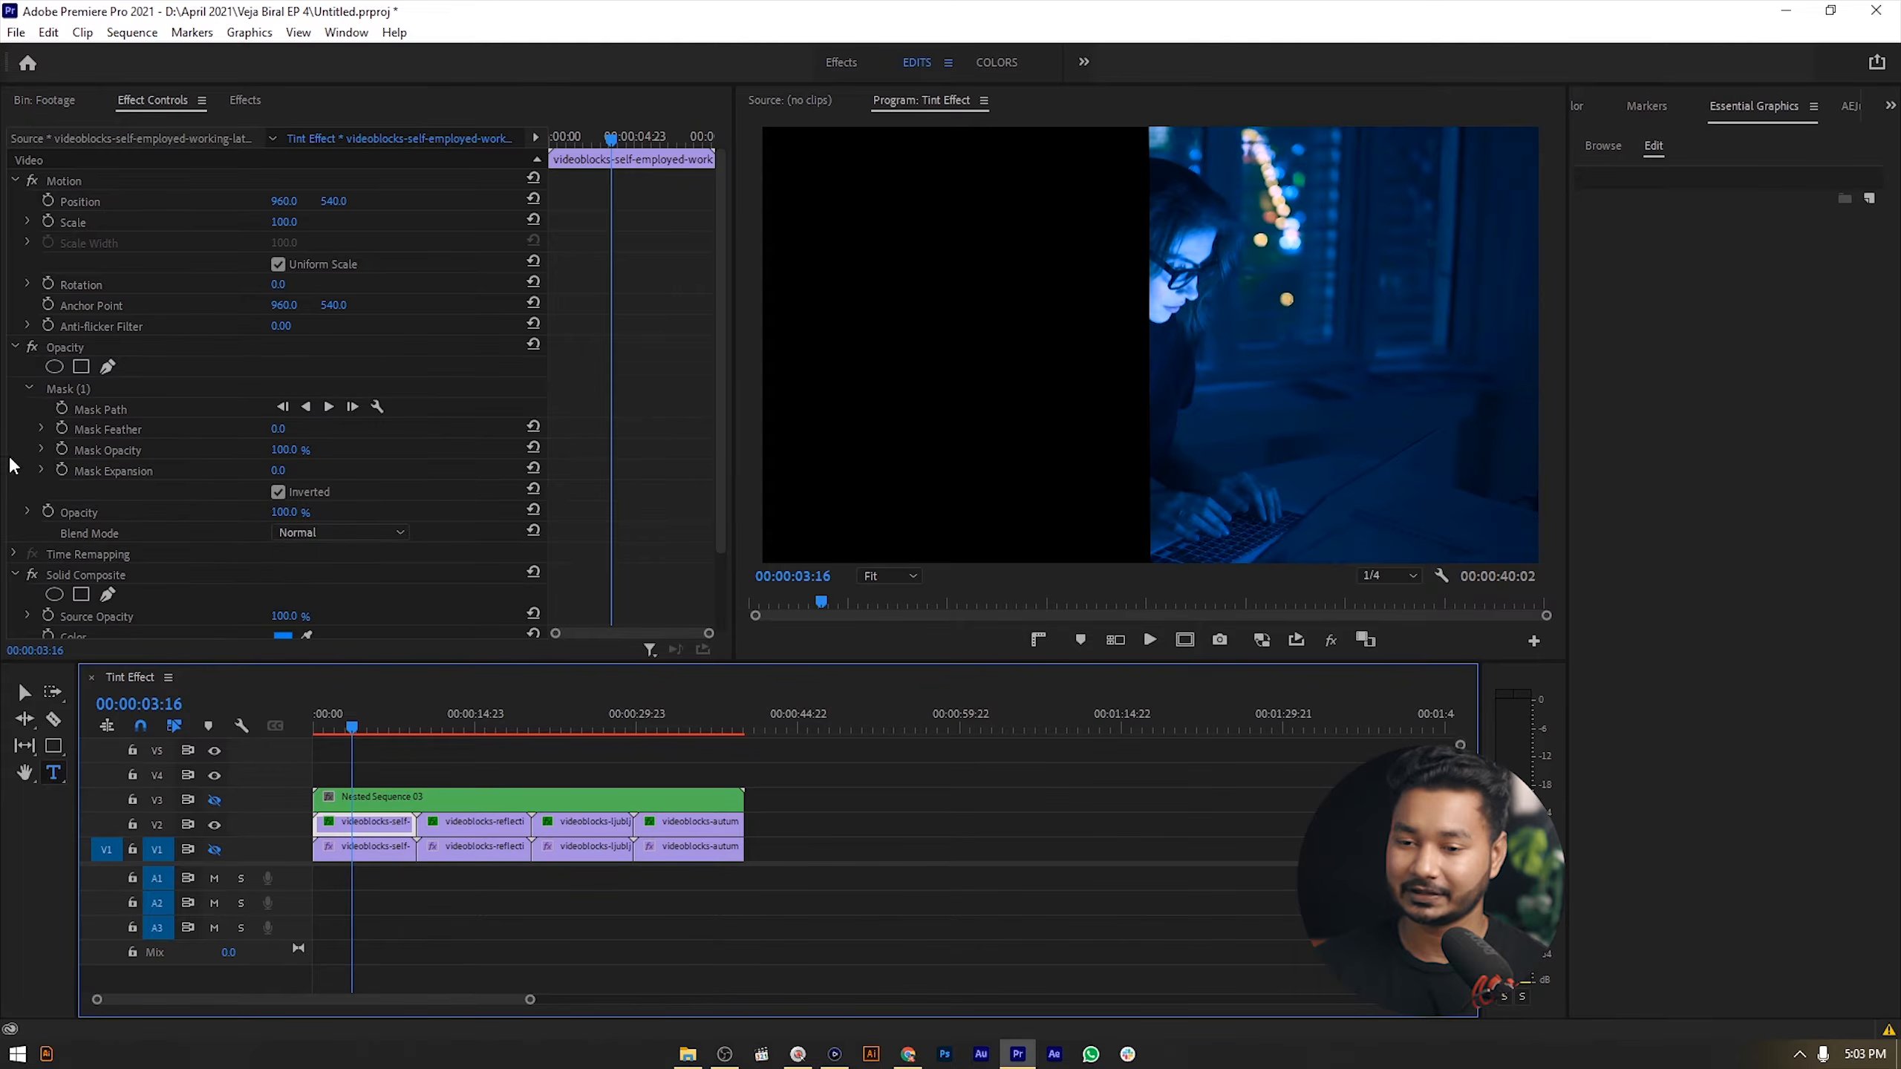
click(31, 346)
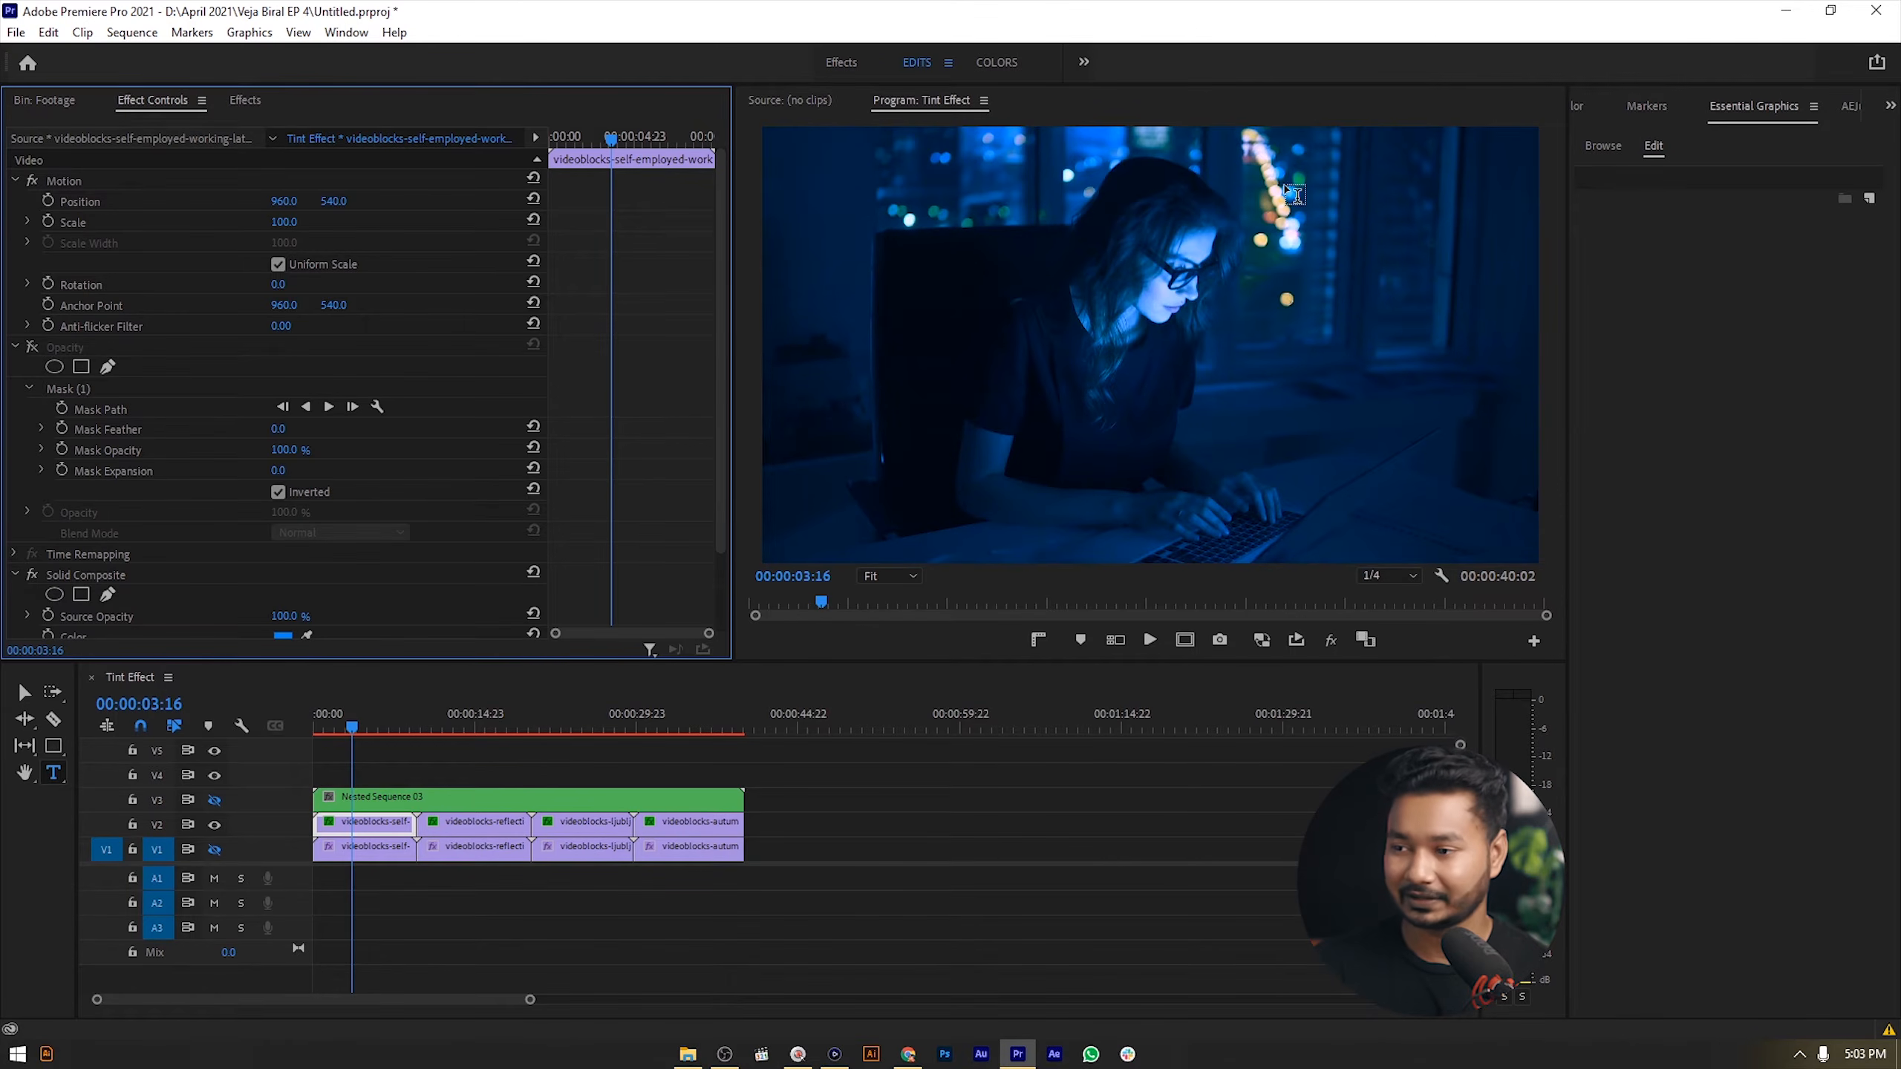
click(214, 849)
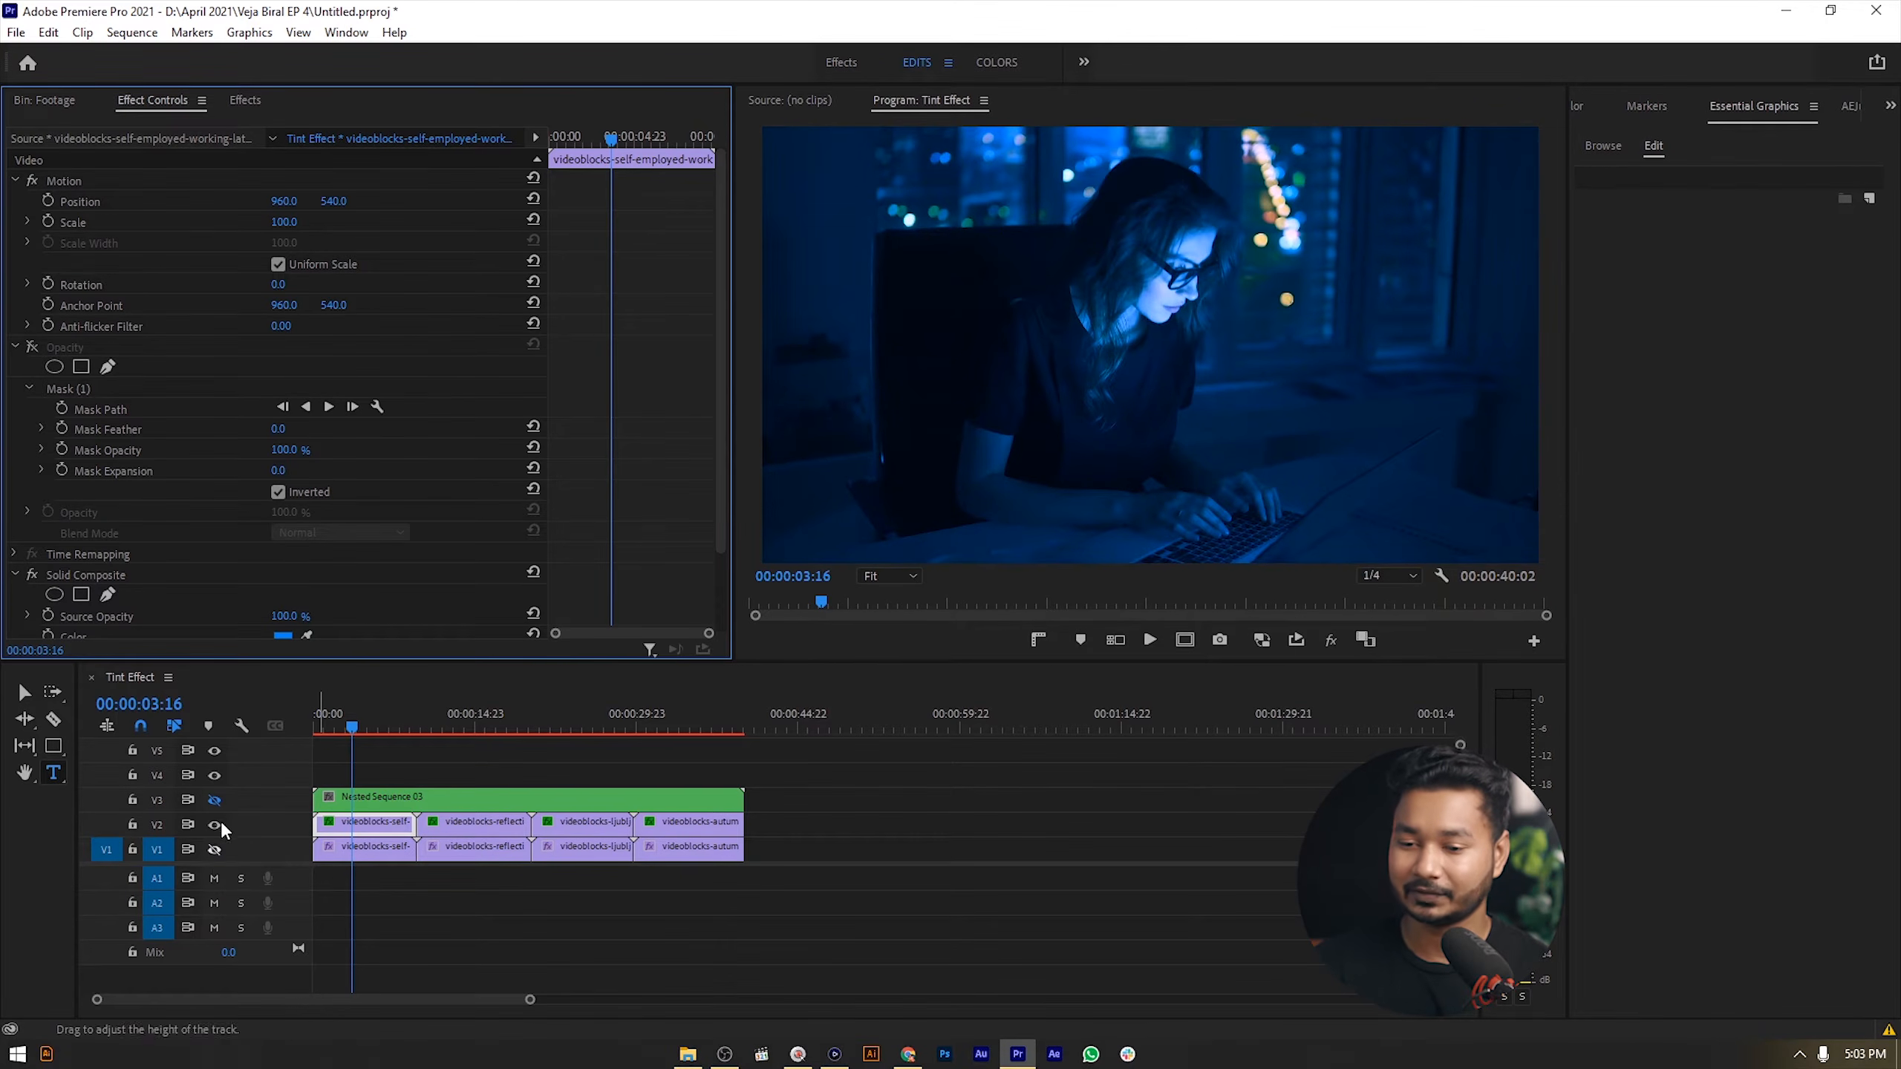
click(32, 347)
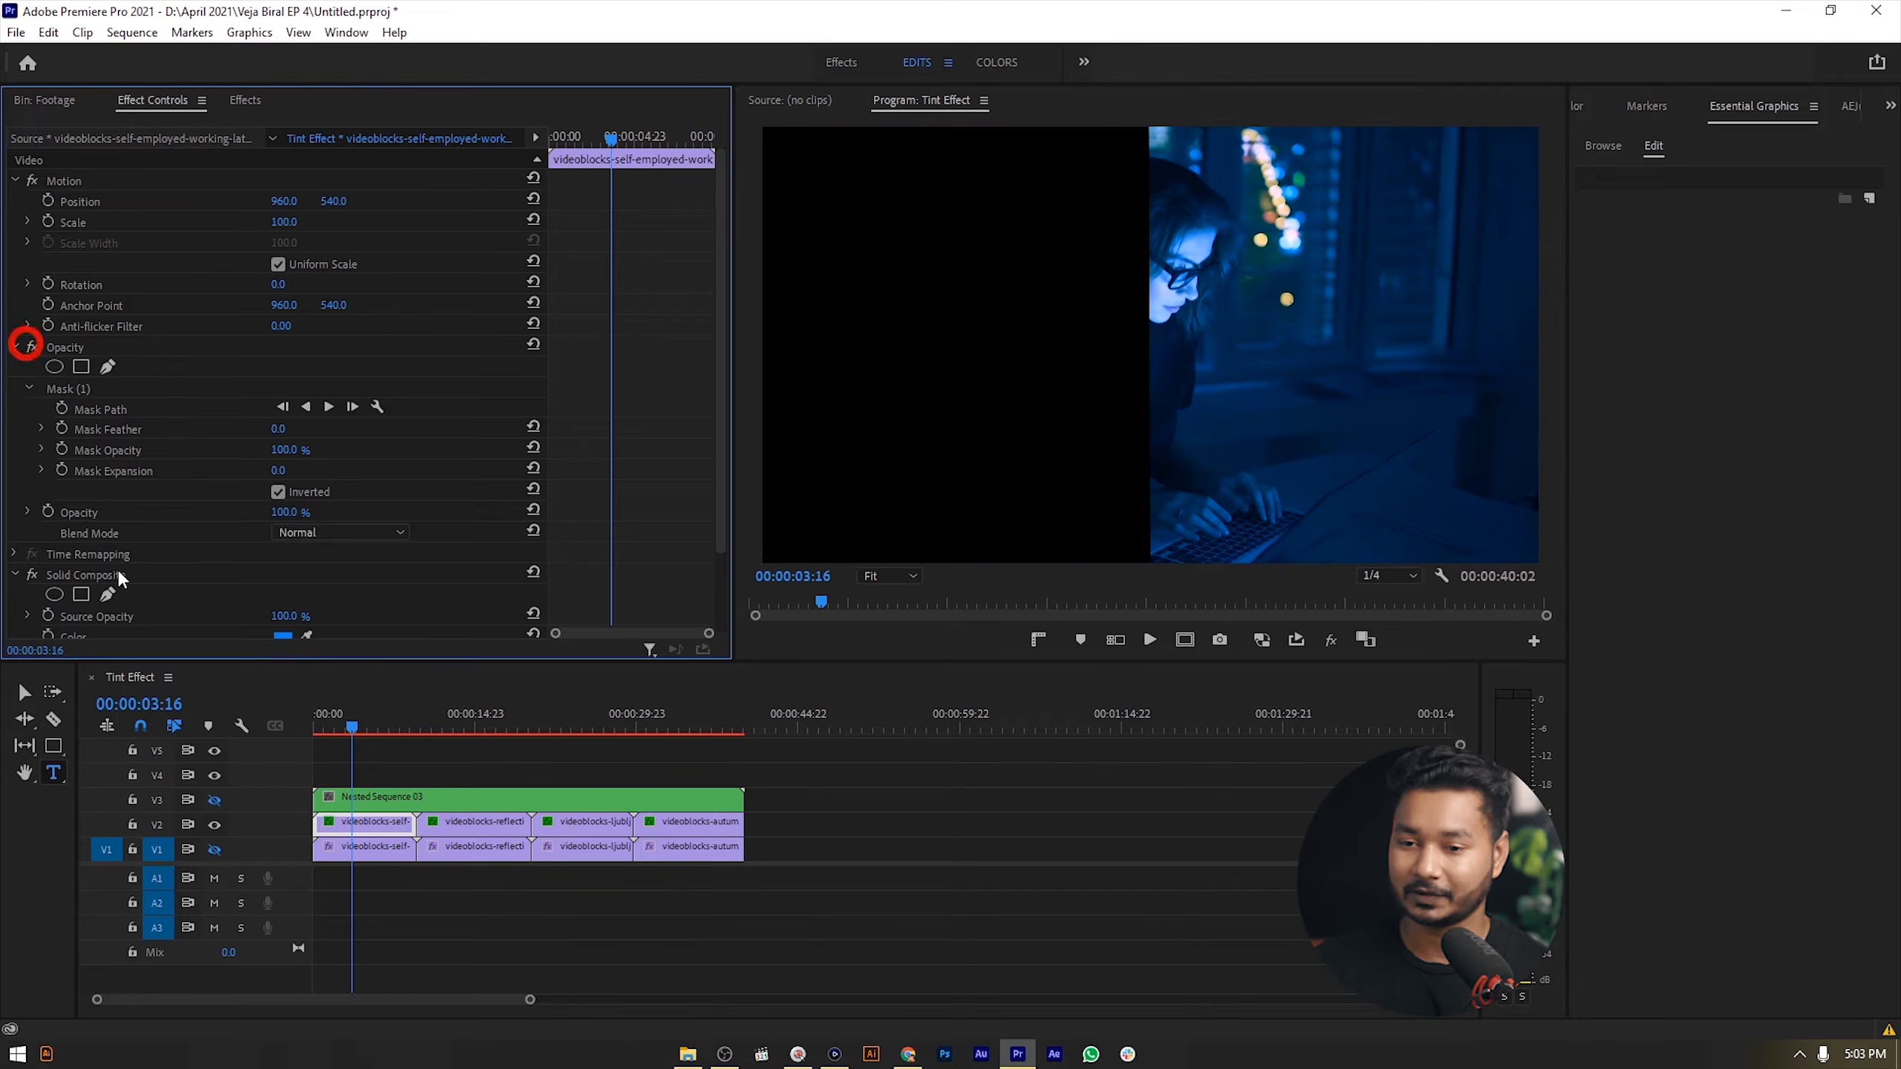
click(214, 849)
click(215, 800)
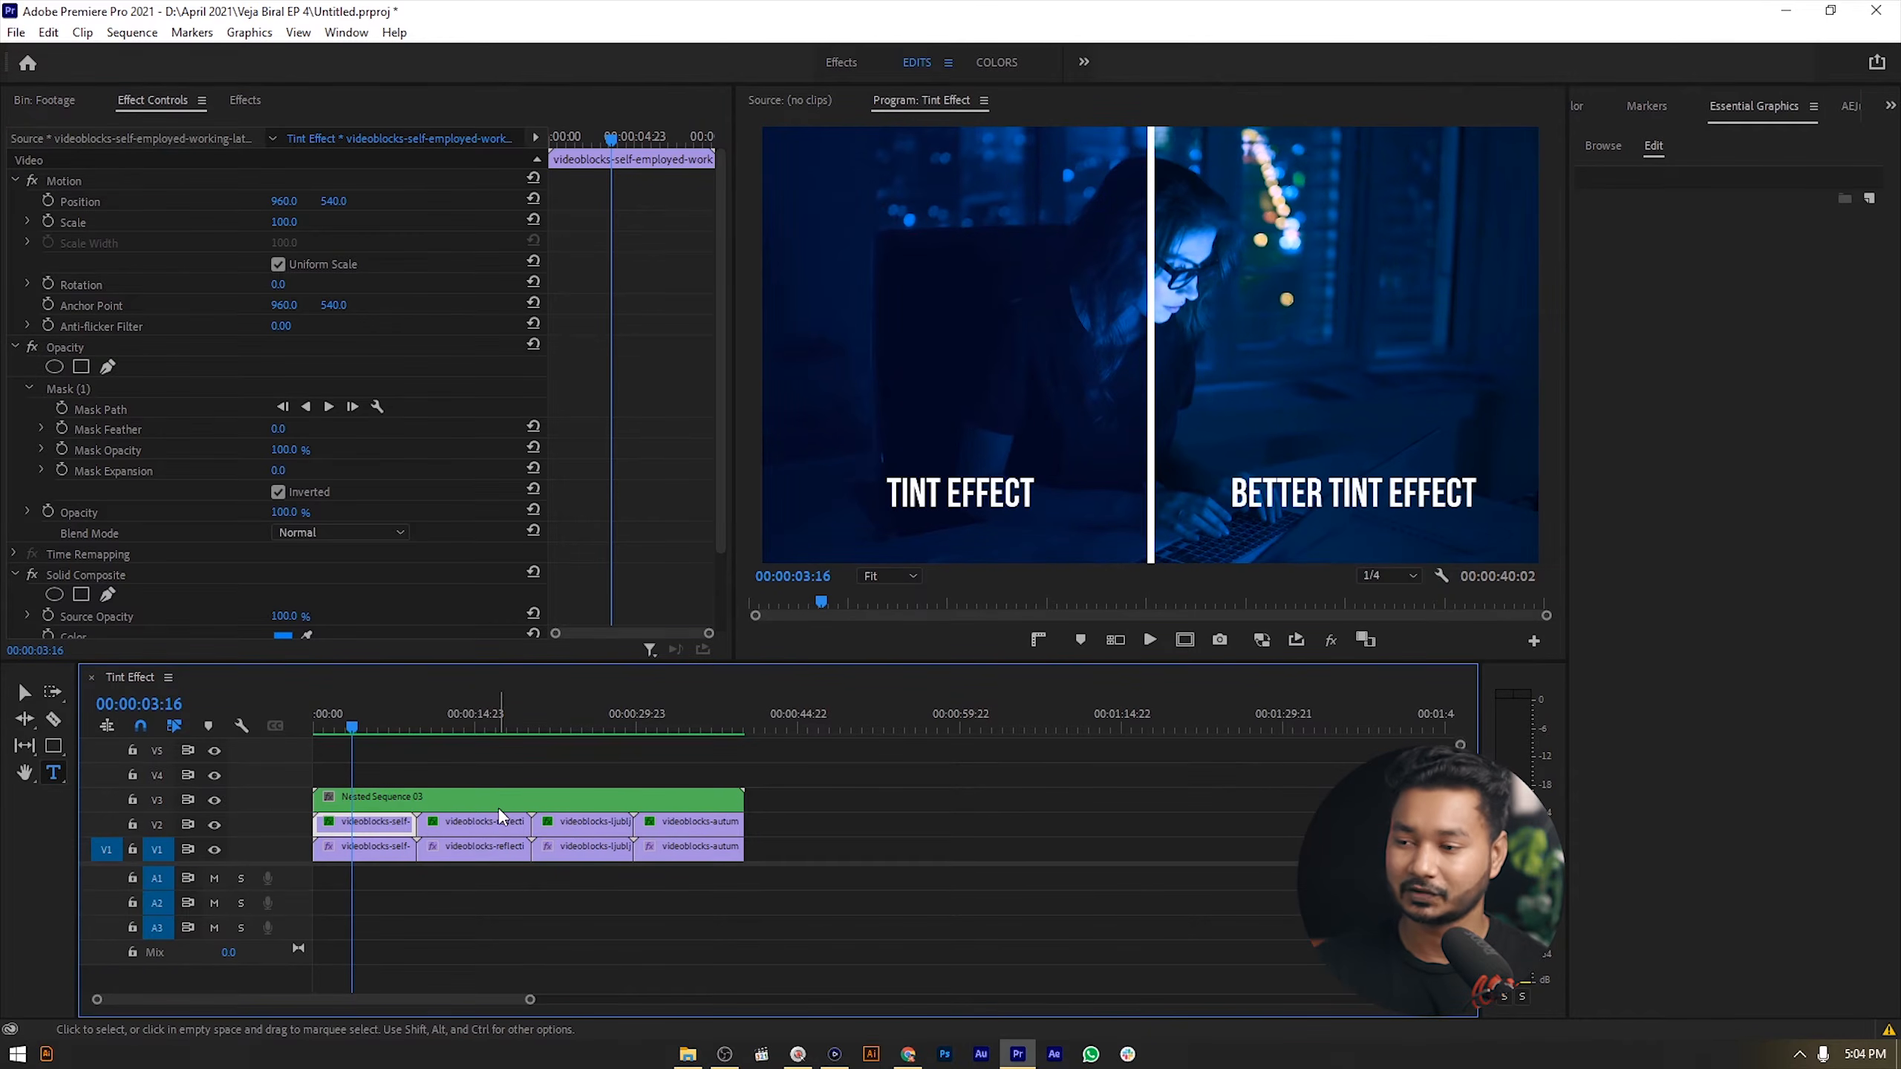
- On the third V2 clip, at 00:00:25:17, try the Overlay blending mode for Solid Composite, then set it to Luminosity
drag(426, 727, 468, 727)
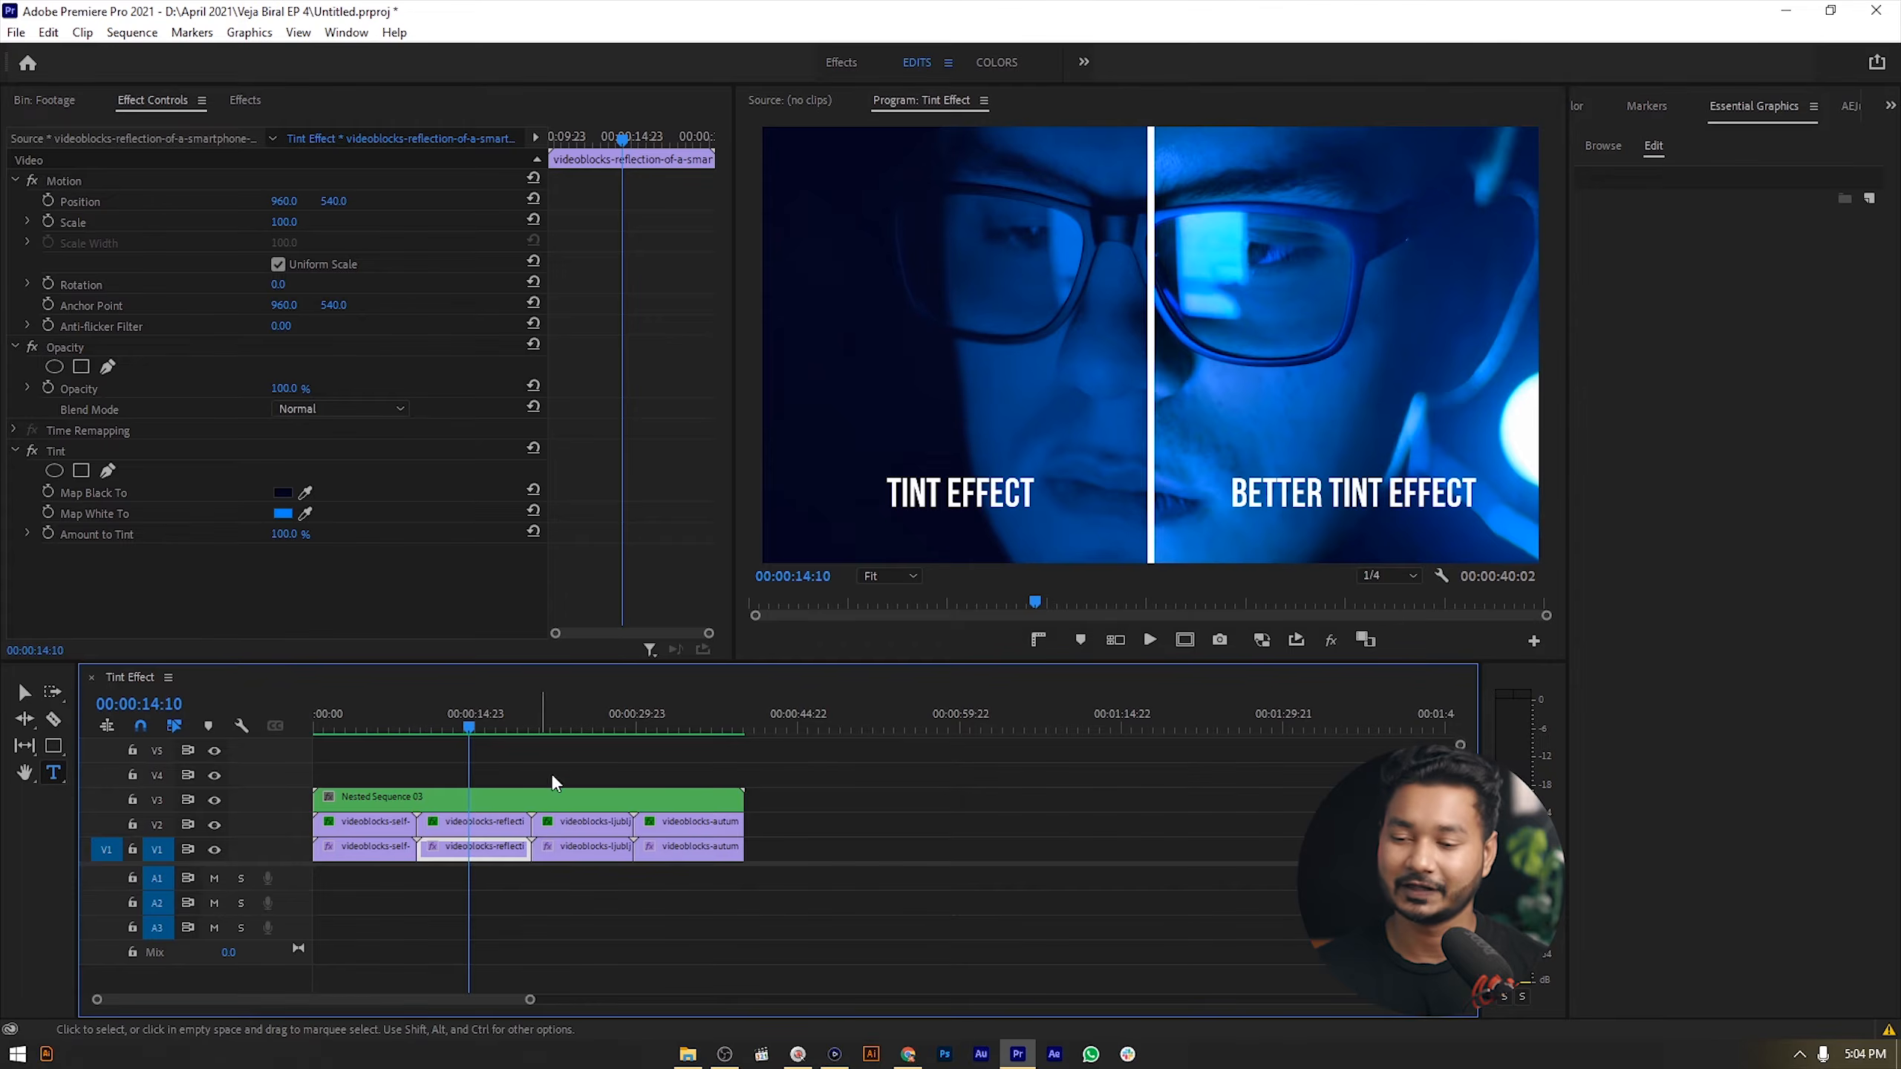
click(591, 721)
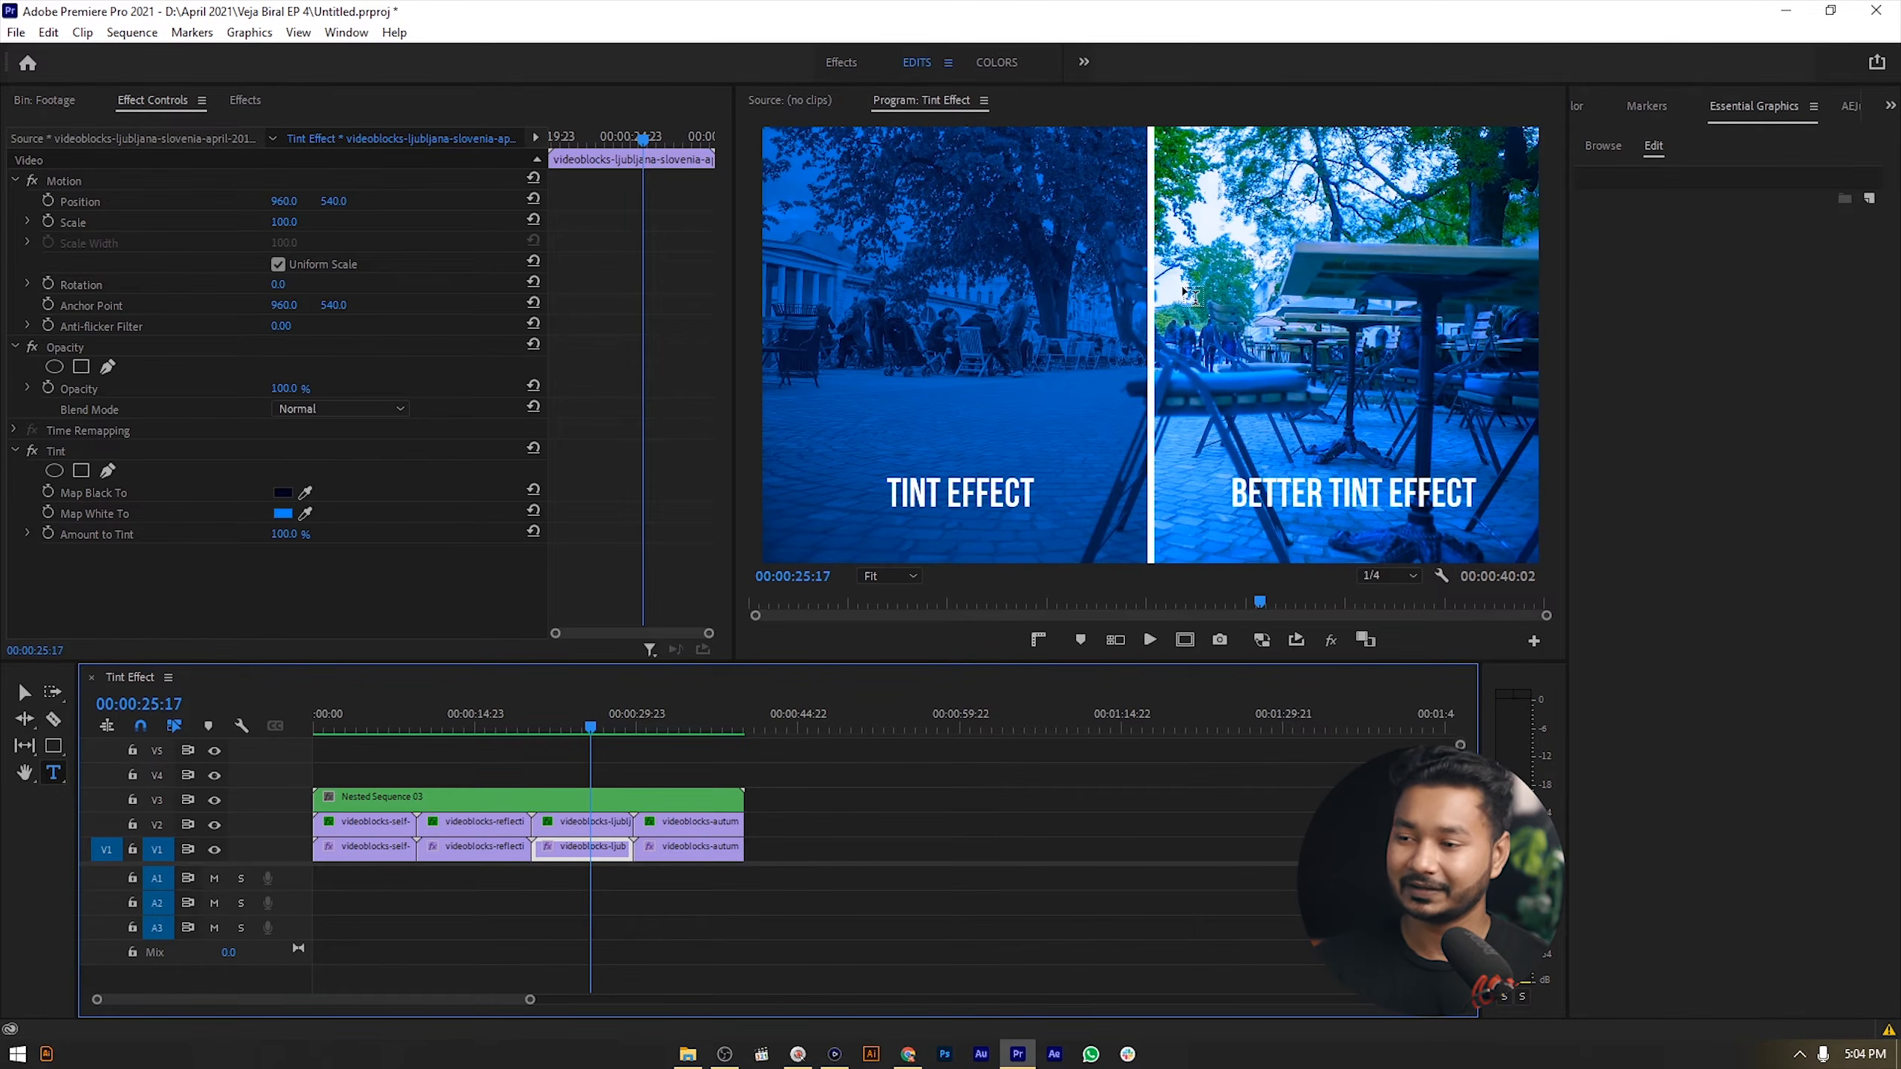
click(595, 821)
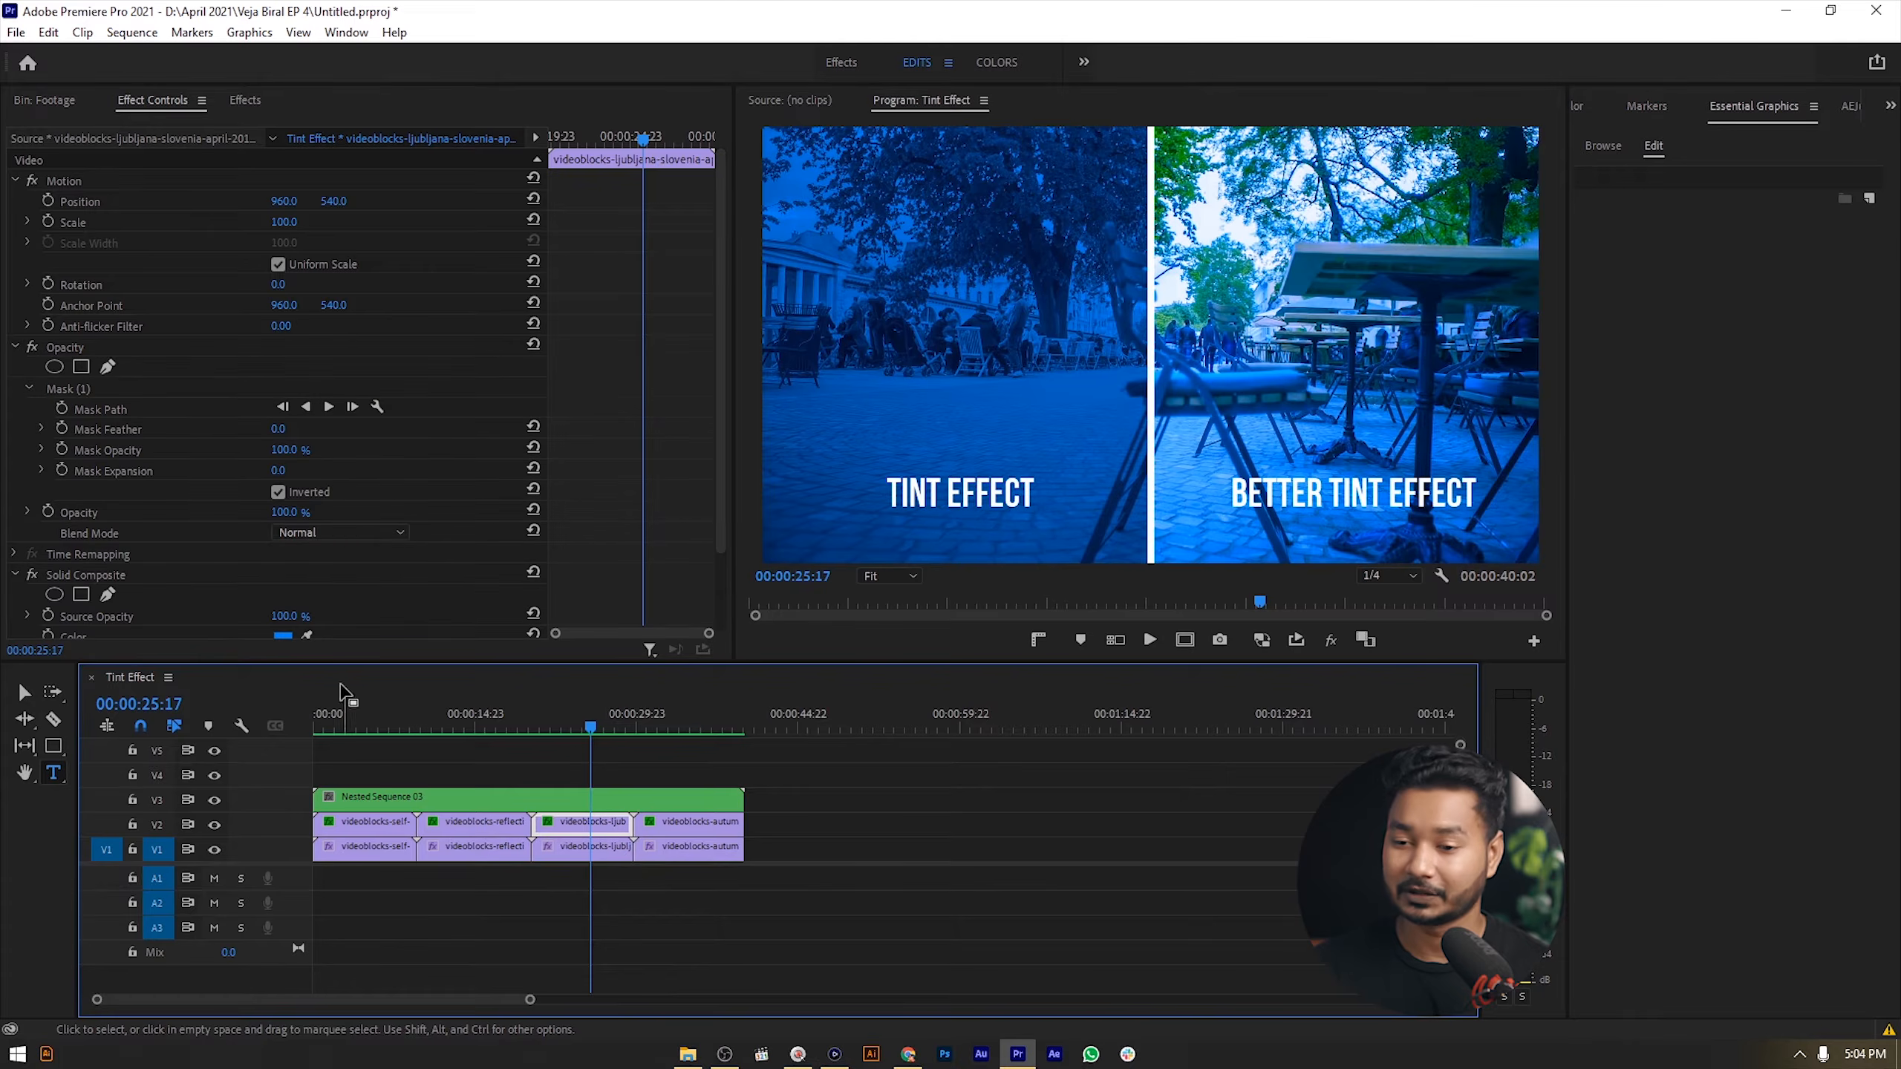
scroll(485, 512, down, 2)
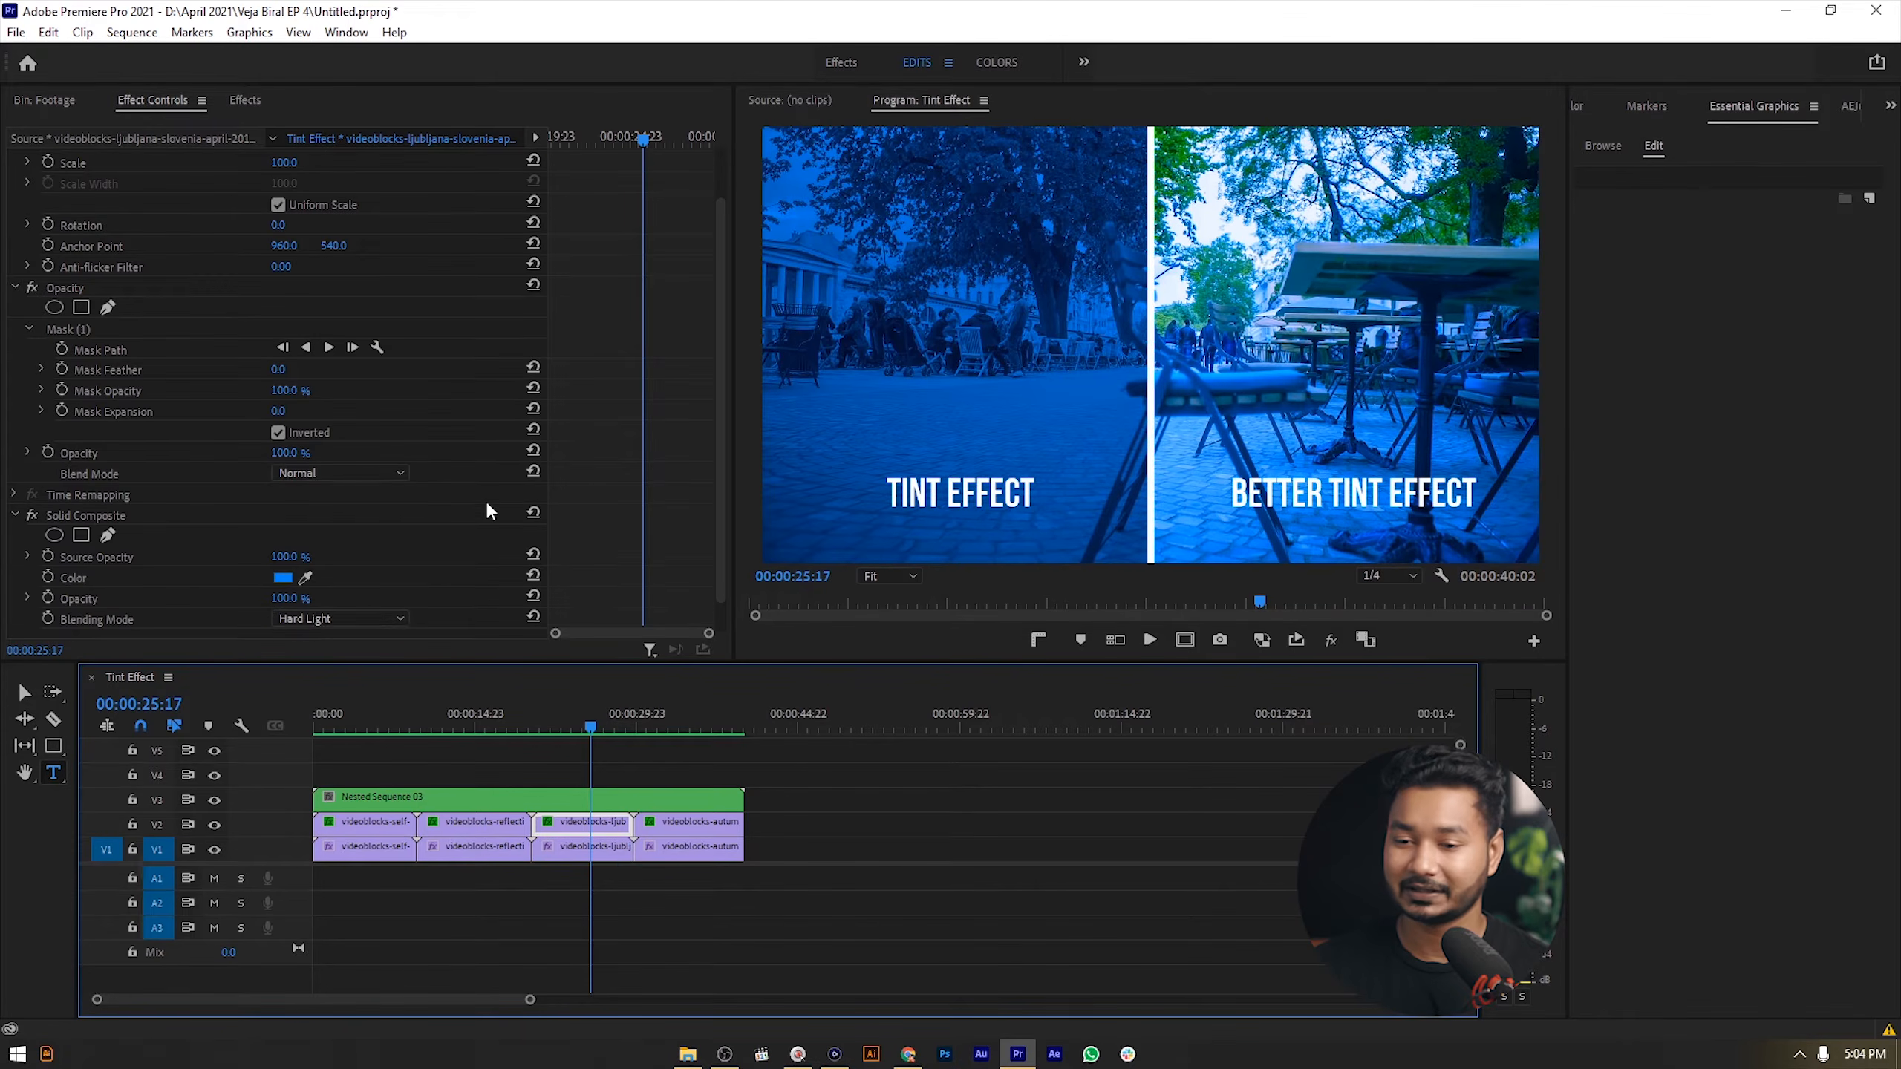
click(363, 618)
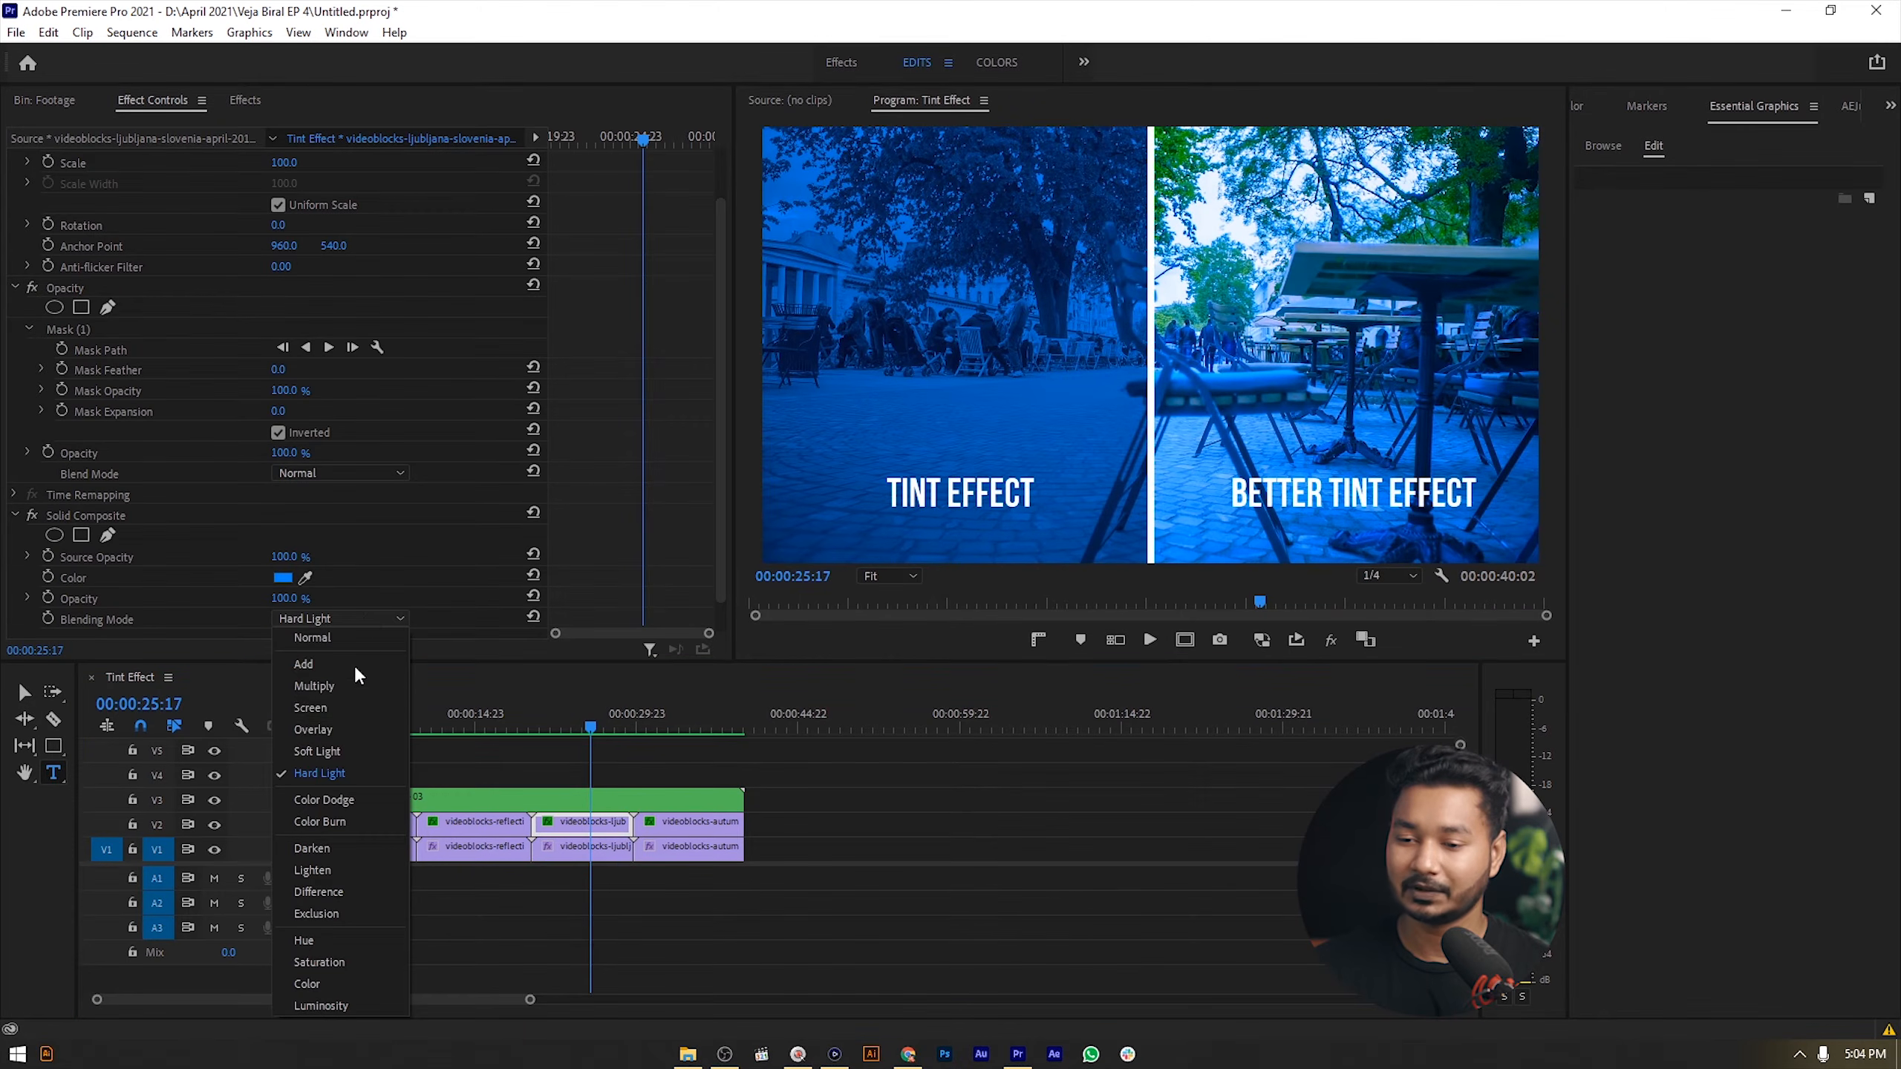
click(344, 726)
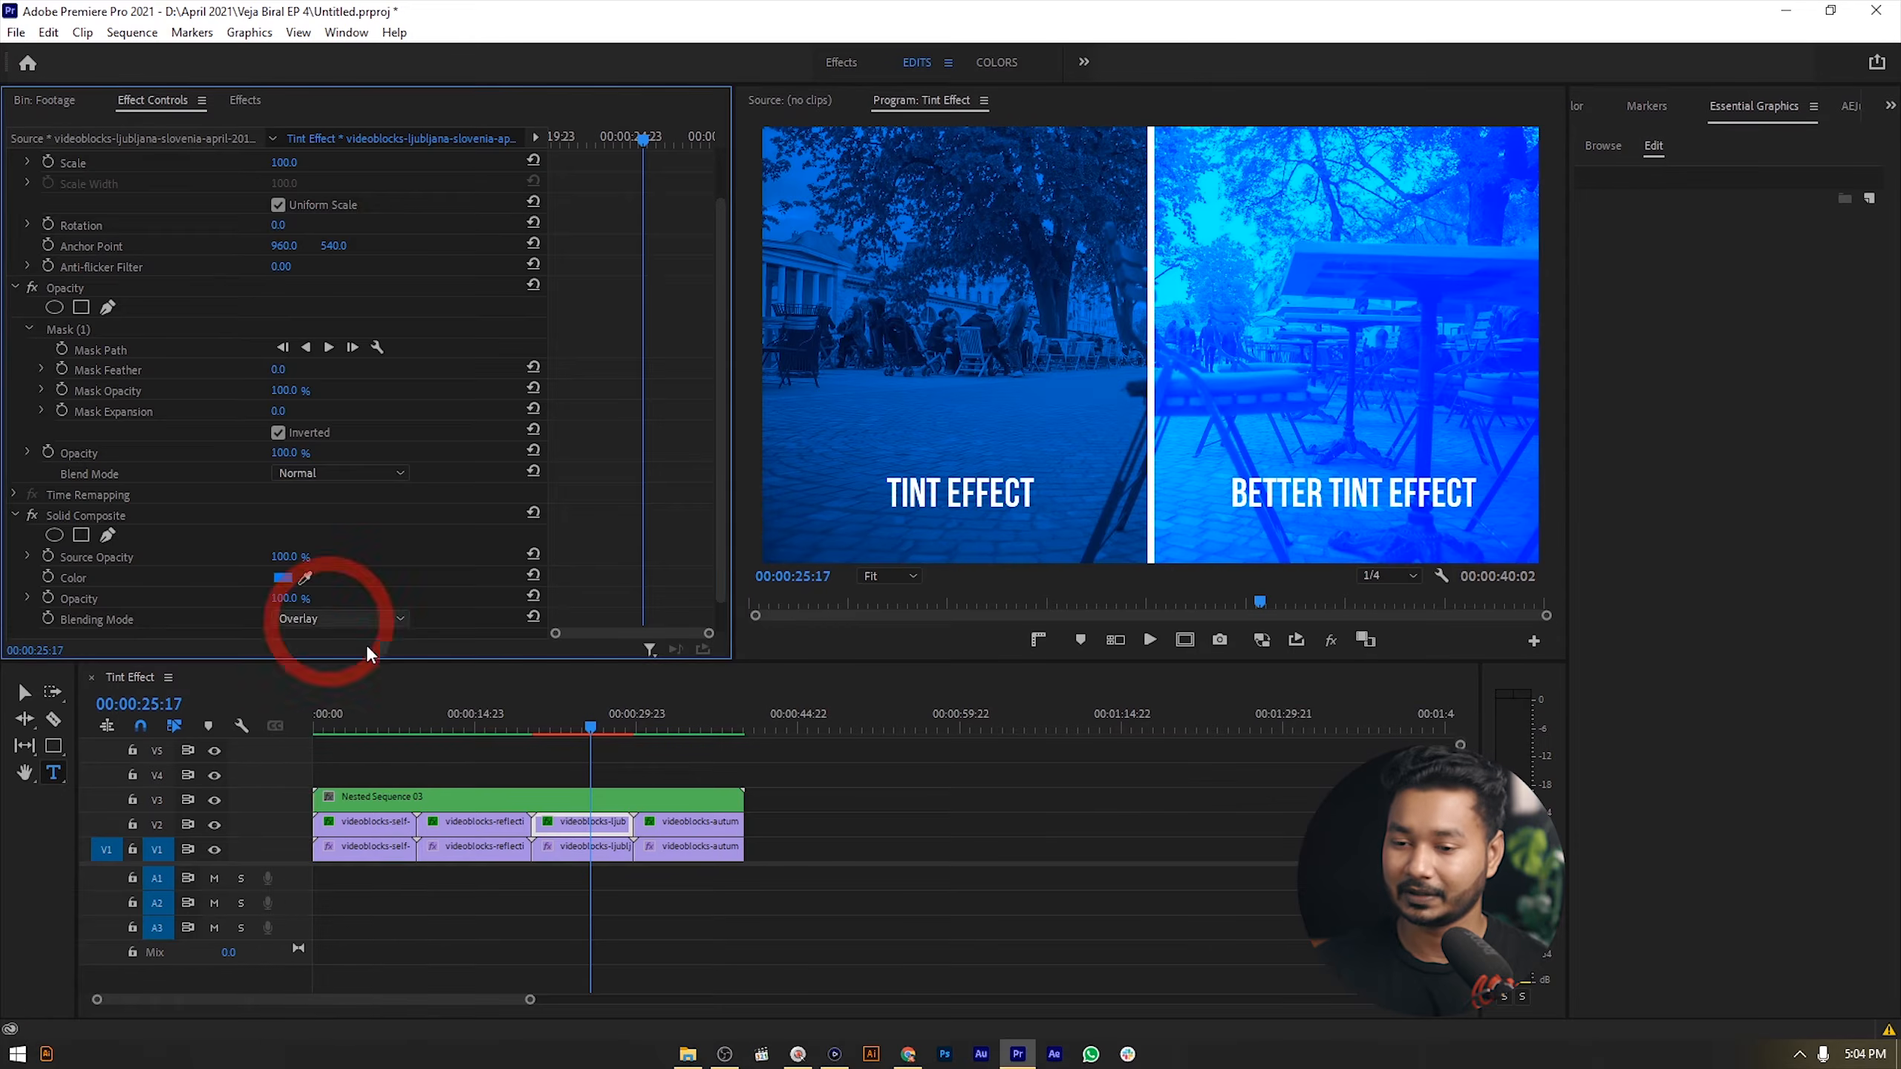
scroll(366, 644, down, 1)
click(380, 590)
click(339, 972)
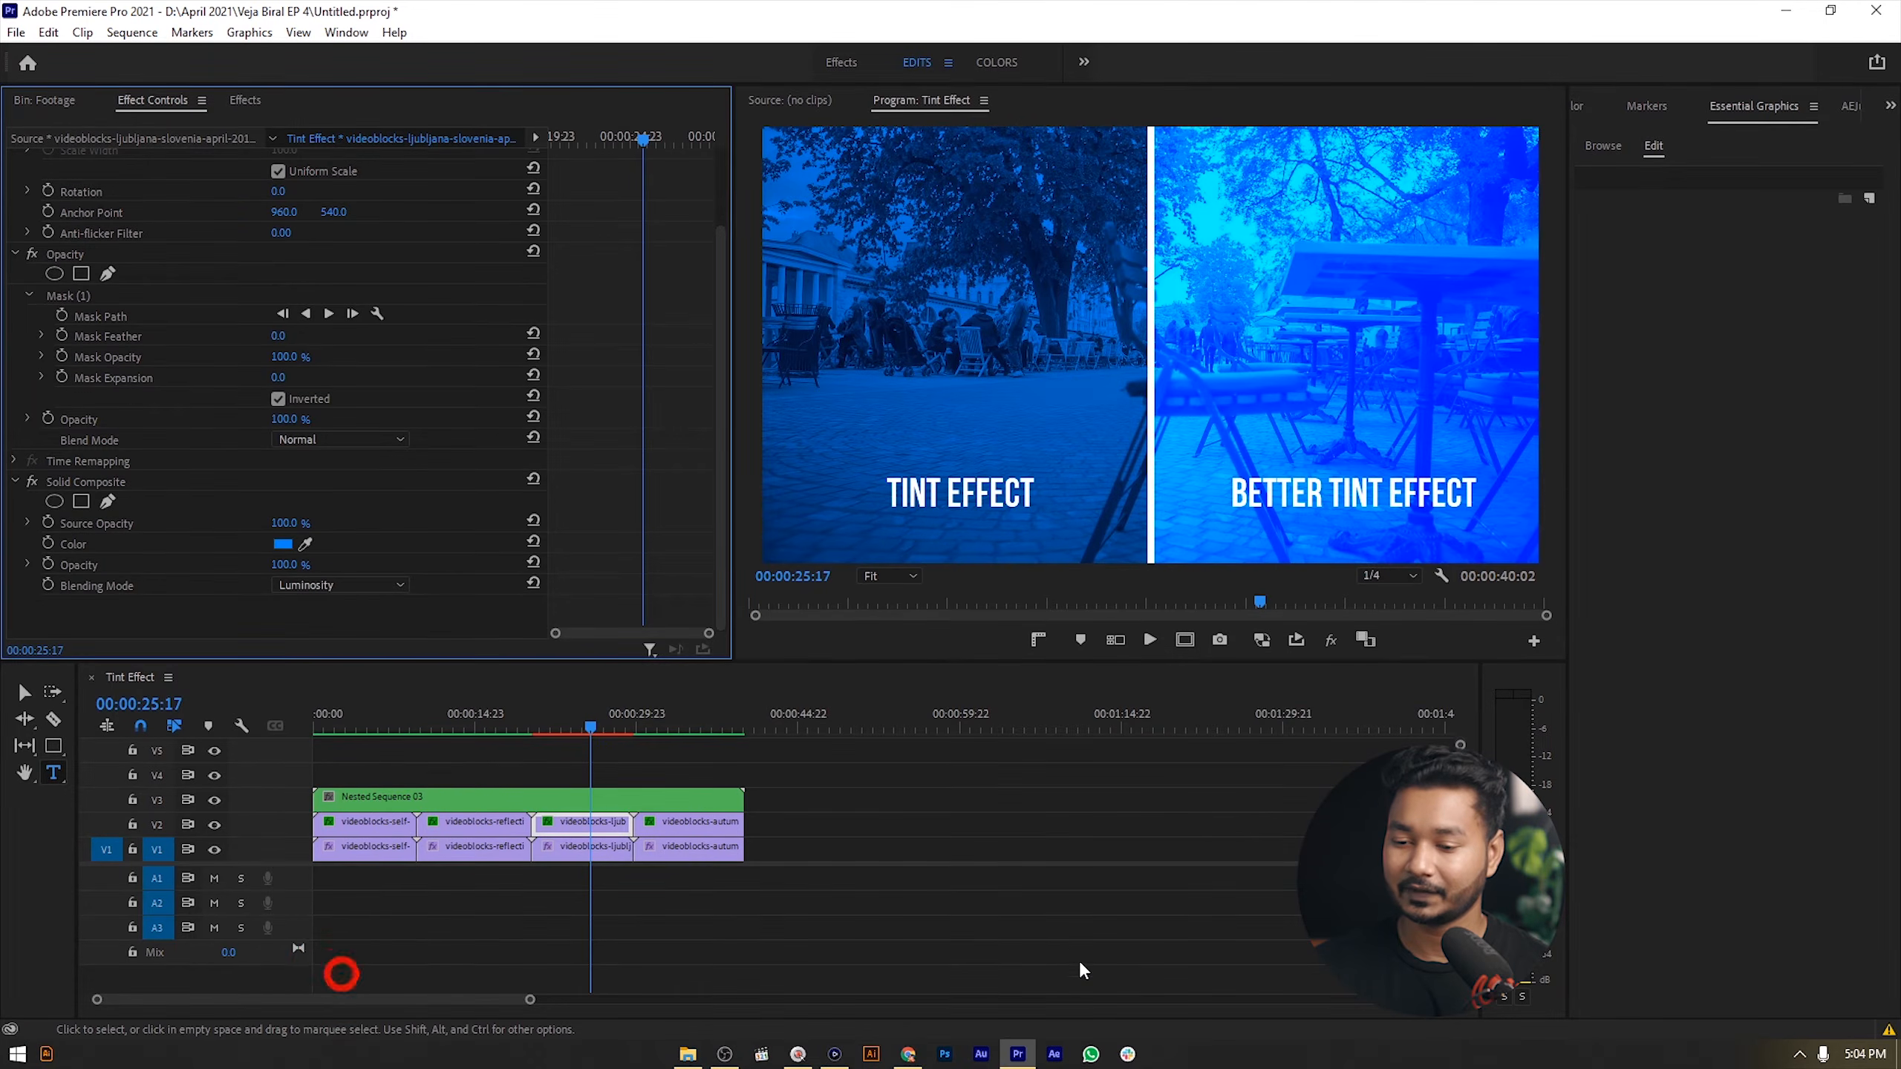
- Create a new sequence from the self-employed woman clip in the Footage bin and move the playhead to 00:00:04:12
key(shift+1)
click(558, 365)
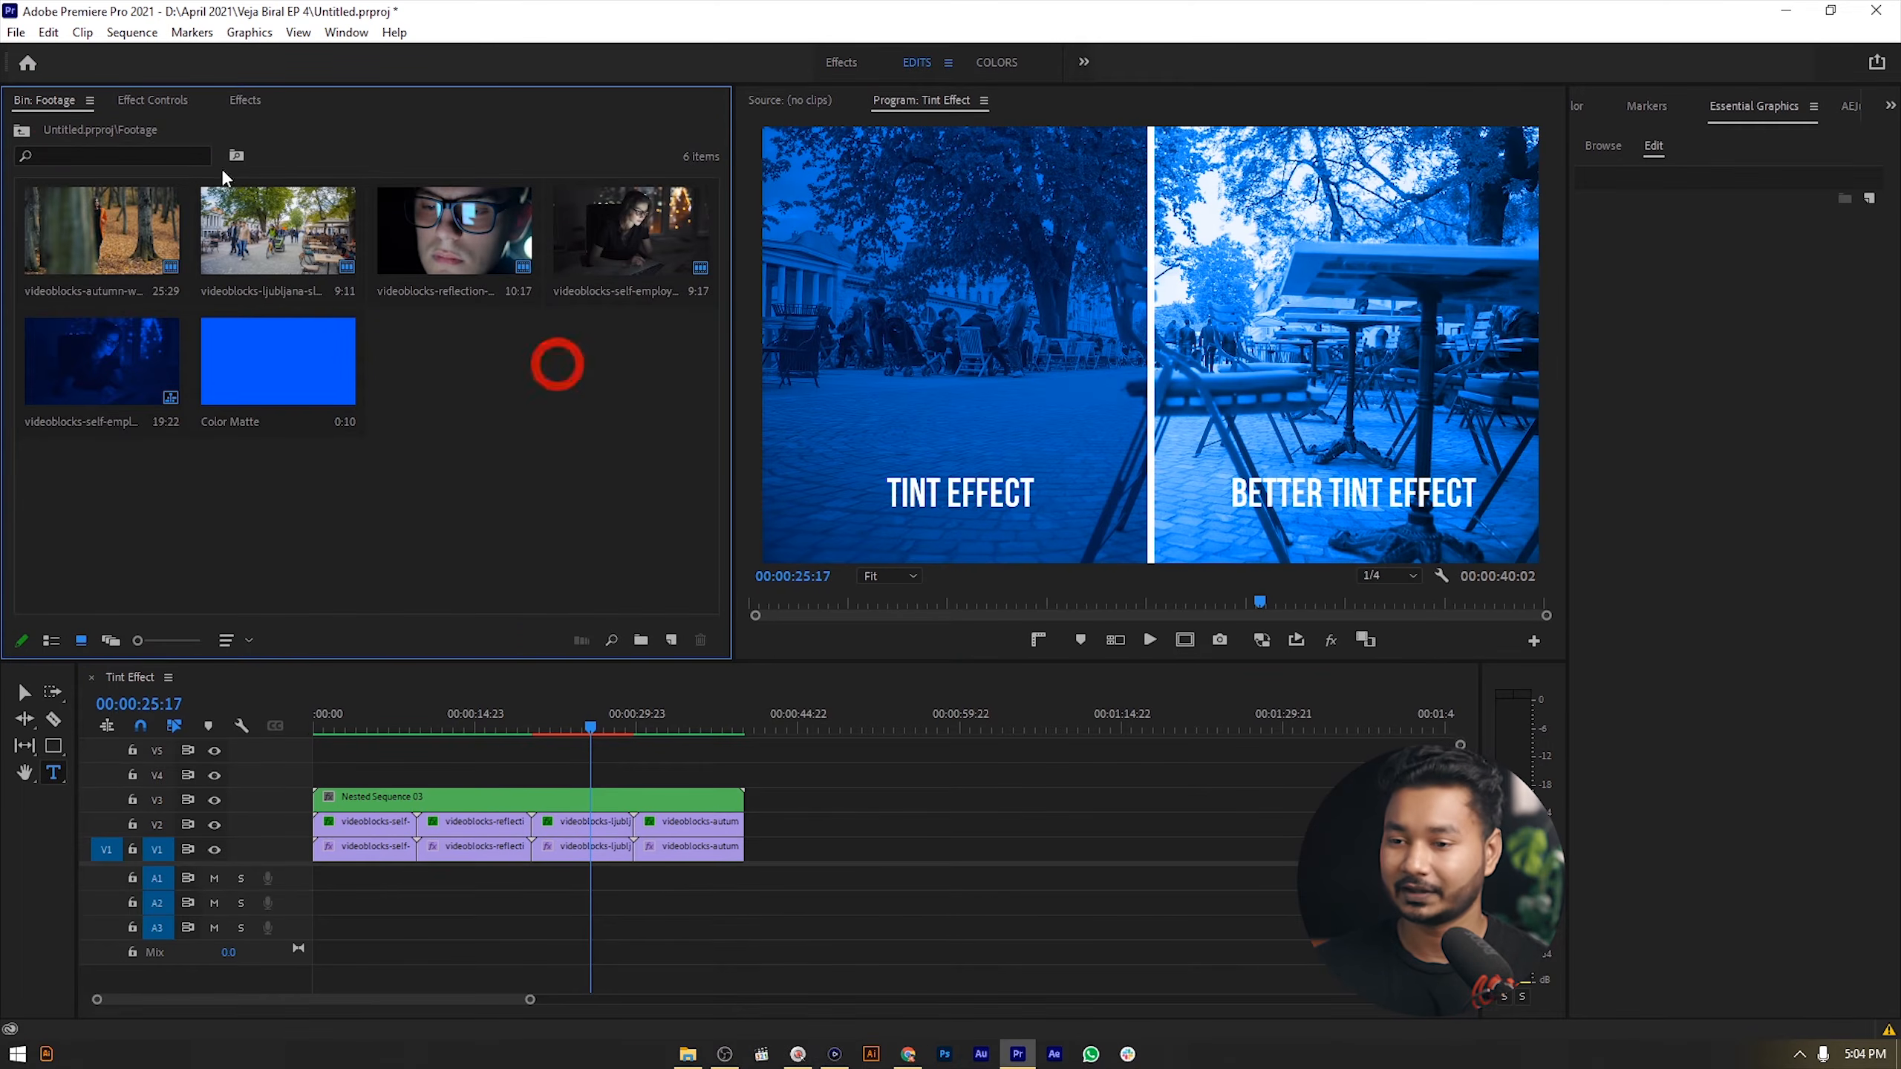
right_click(652, 218)
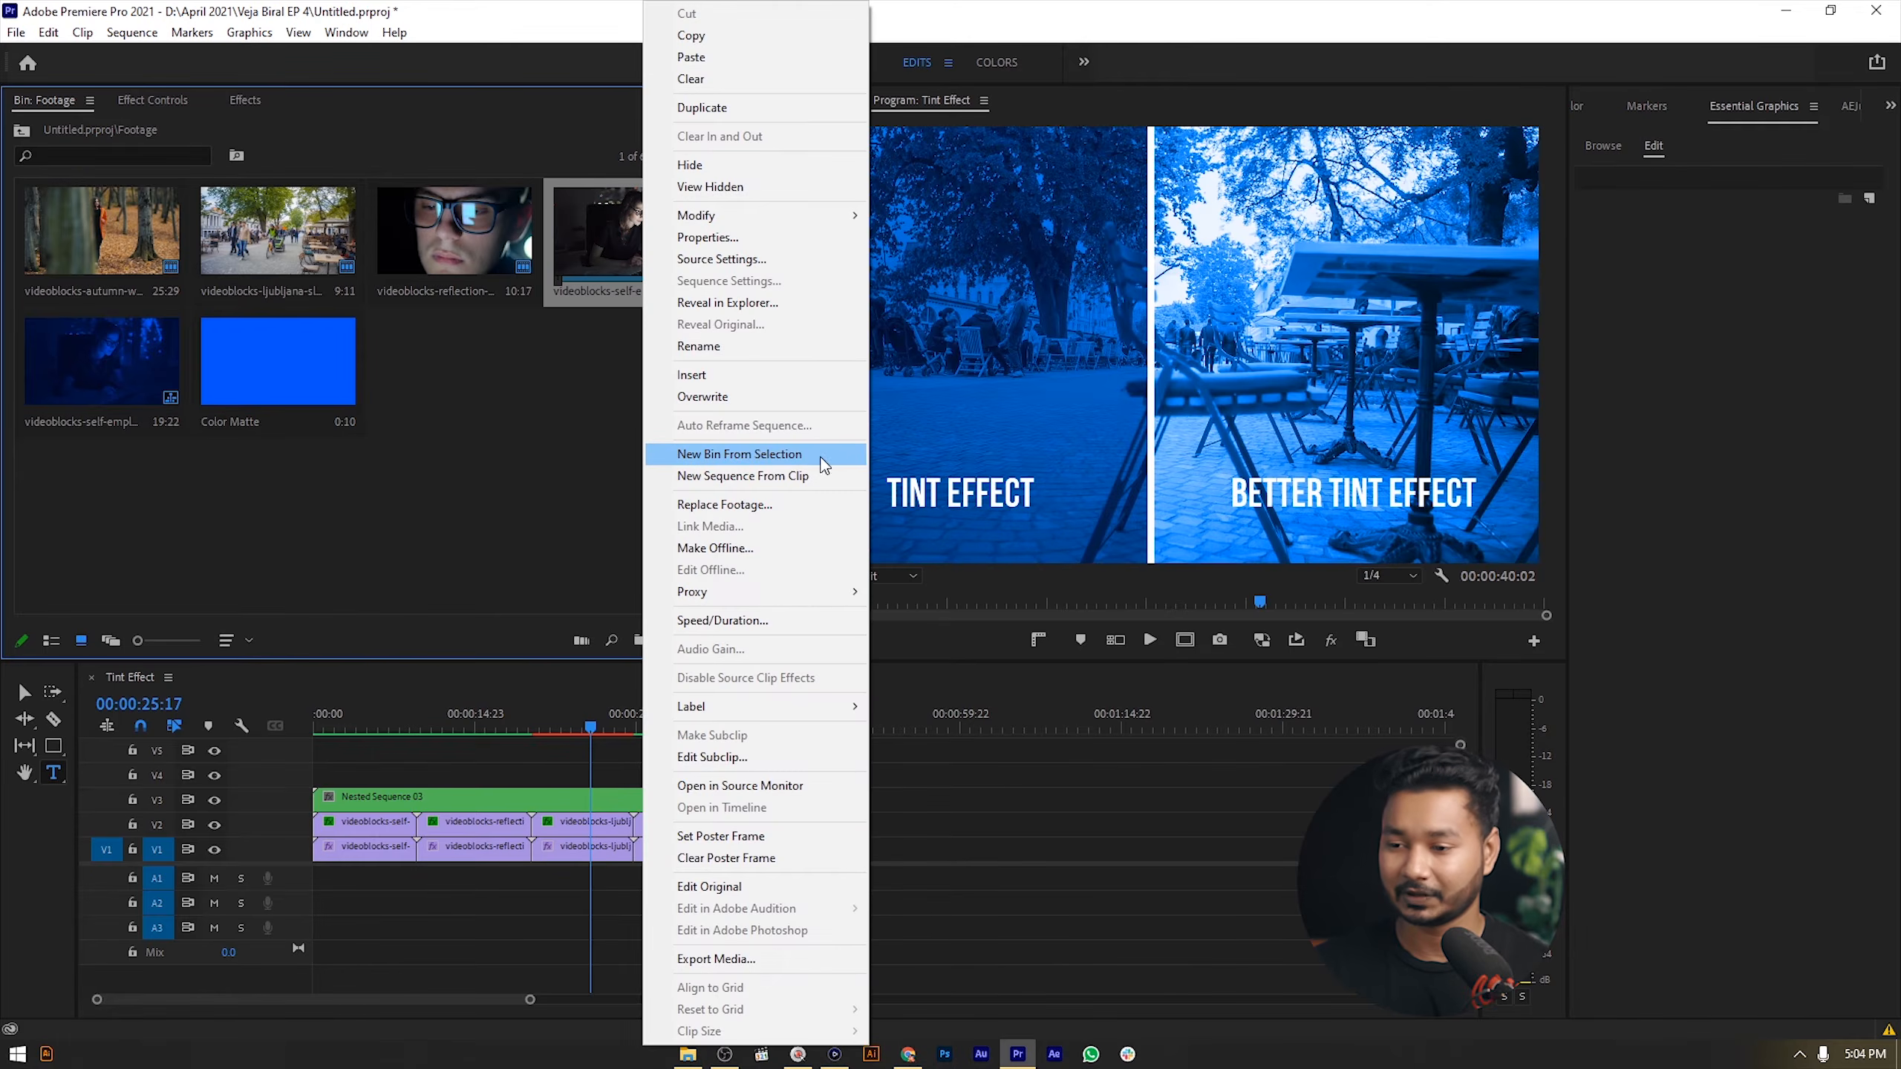
click(791, 479)
drag(468, 730, 552, 738)
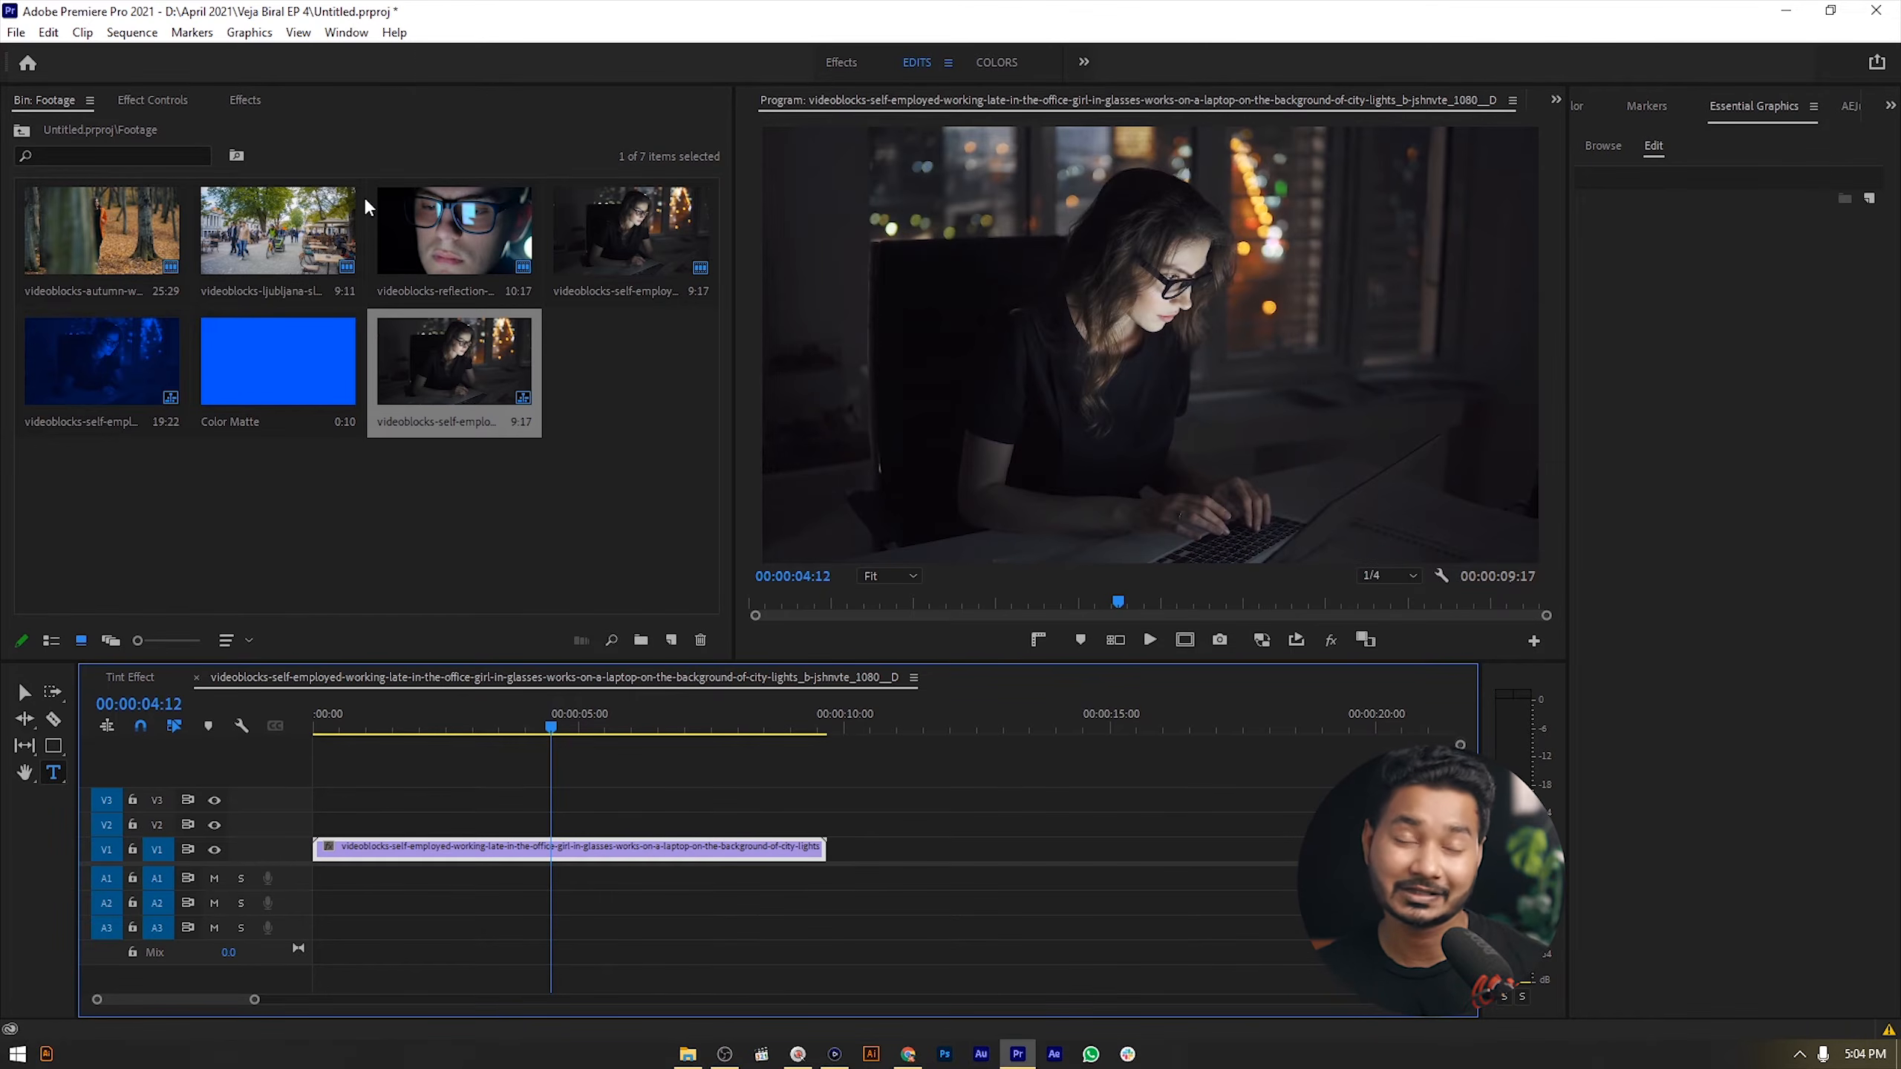
- Find the Tint video effect, apply it to the clip on track V1, and show the clip's effect settings
click(245, 100)
click(205, 124)
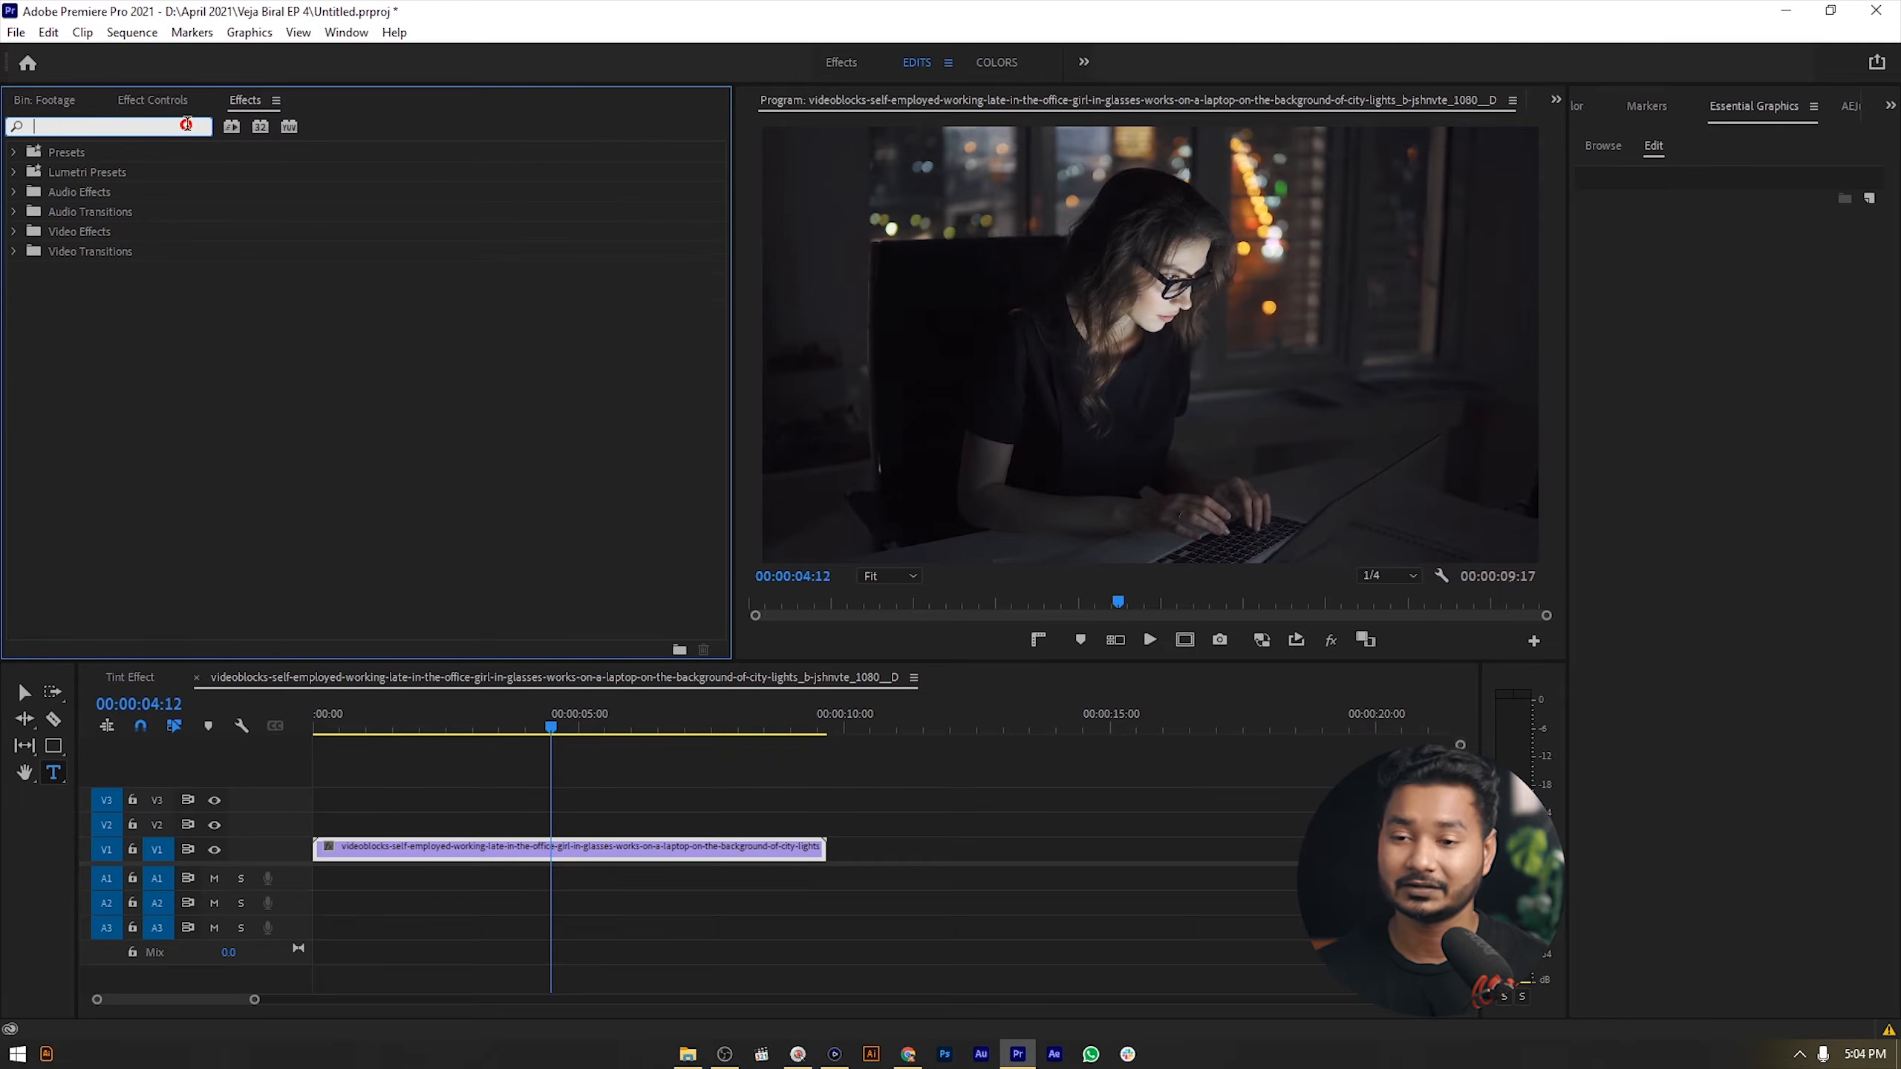
text(Tint)
drag(79, 273, 711, 847)
click(153, 99)
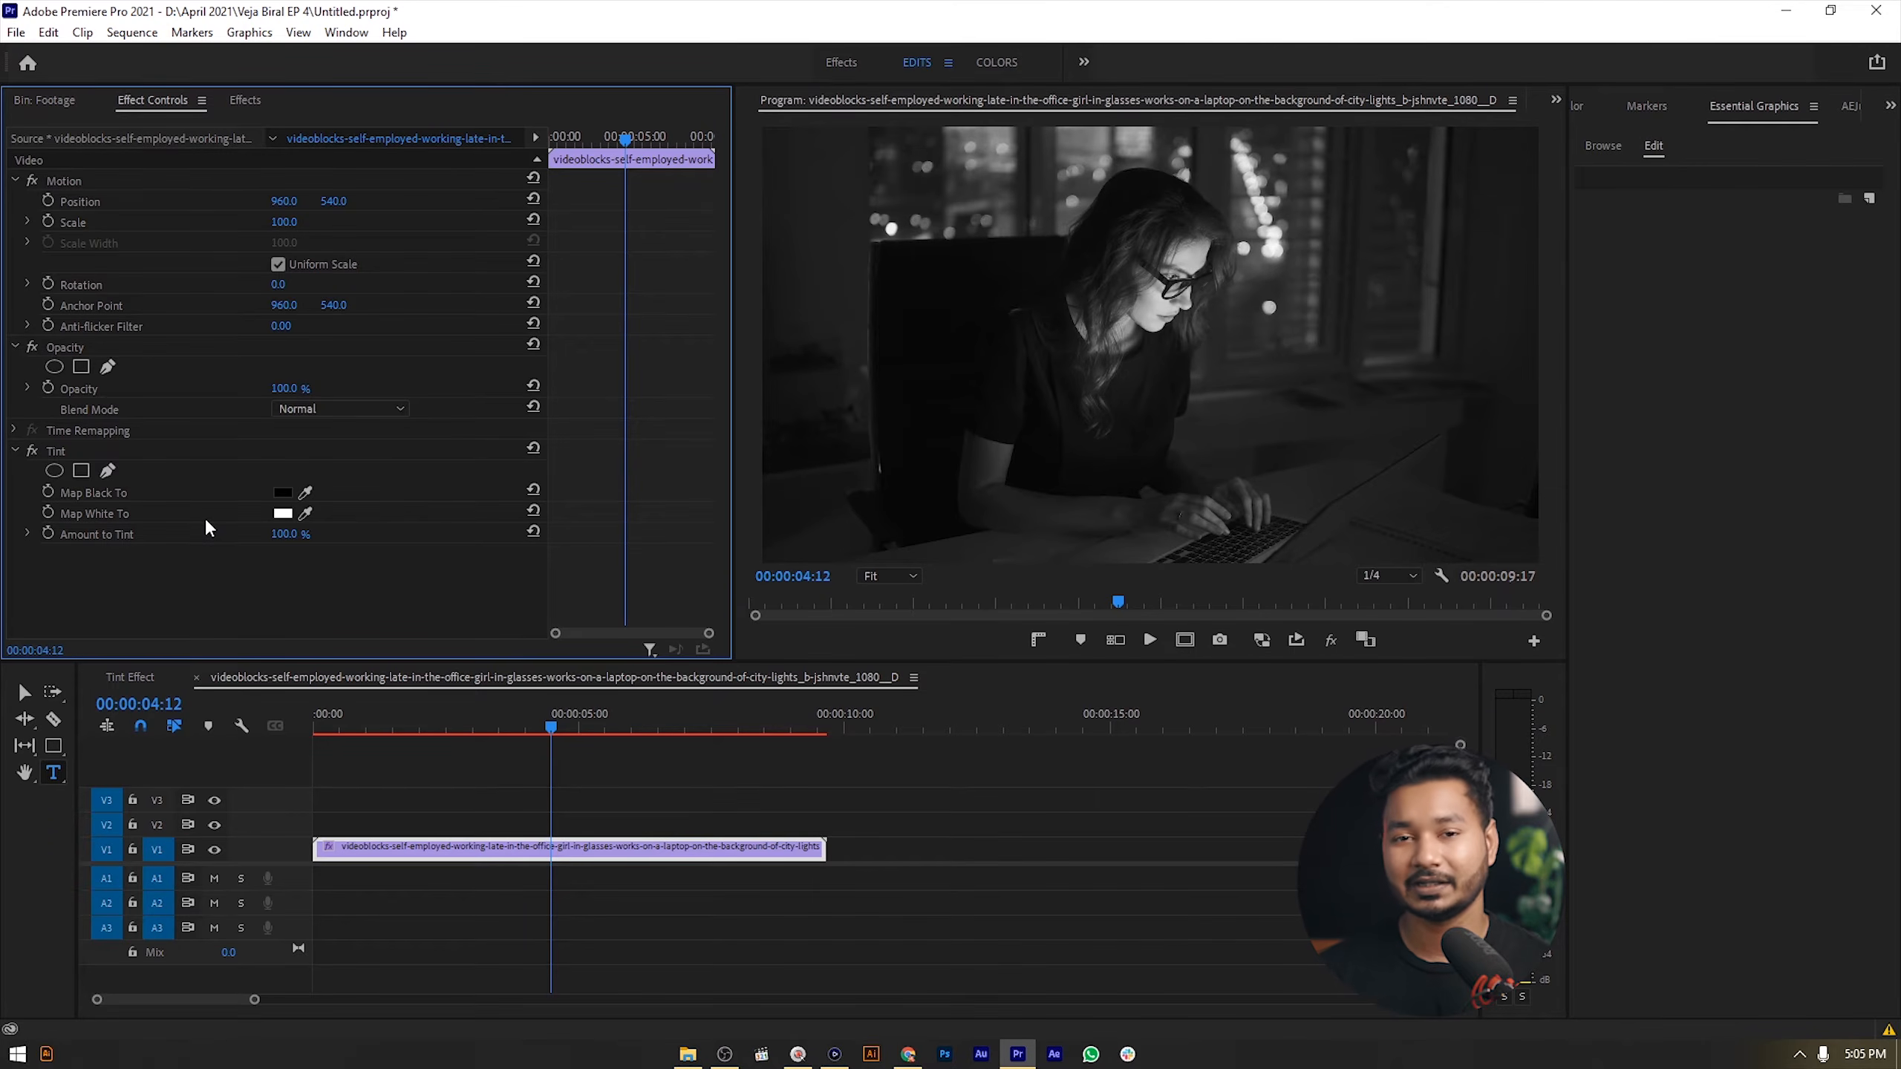
- Set the Tint effect's Map White To color to green (00FF00)
click(285, 515)
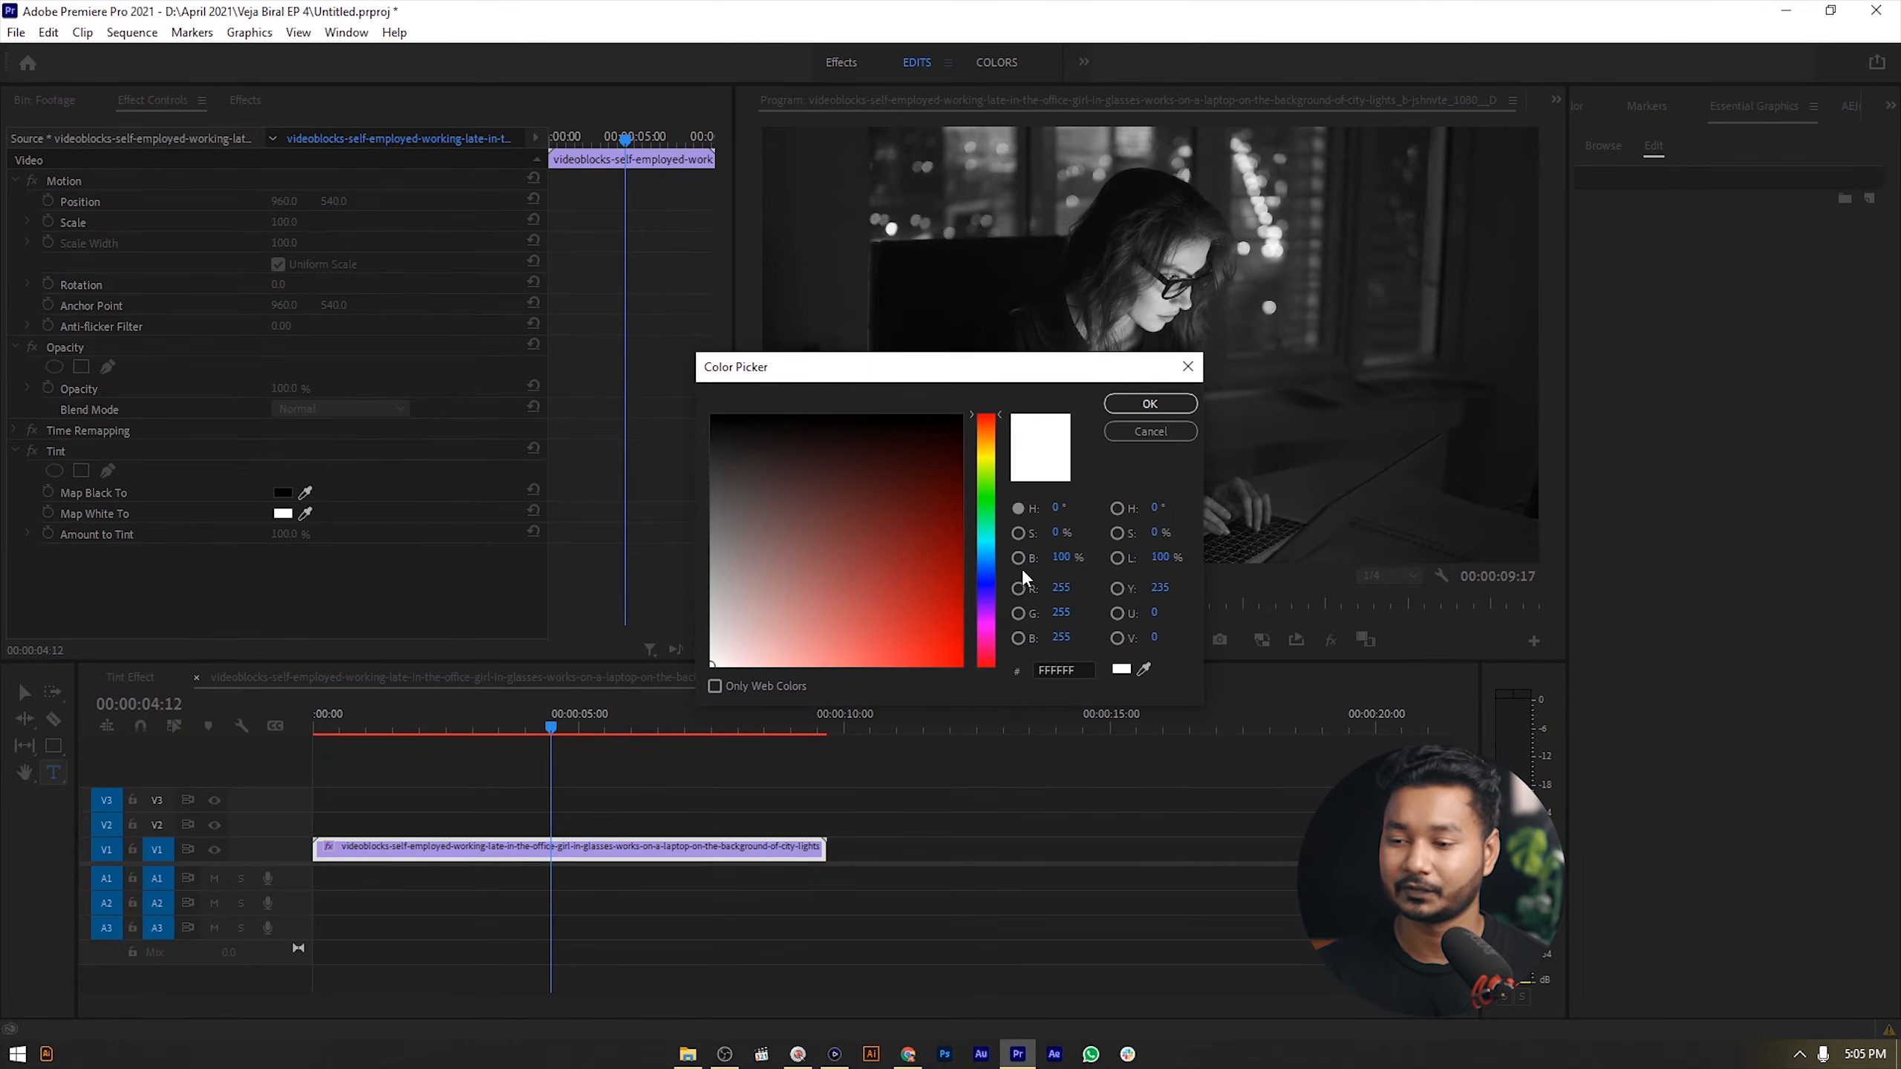
click(986, 498)
drag(945, 614, 969, 743)
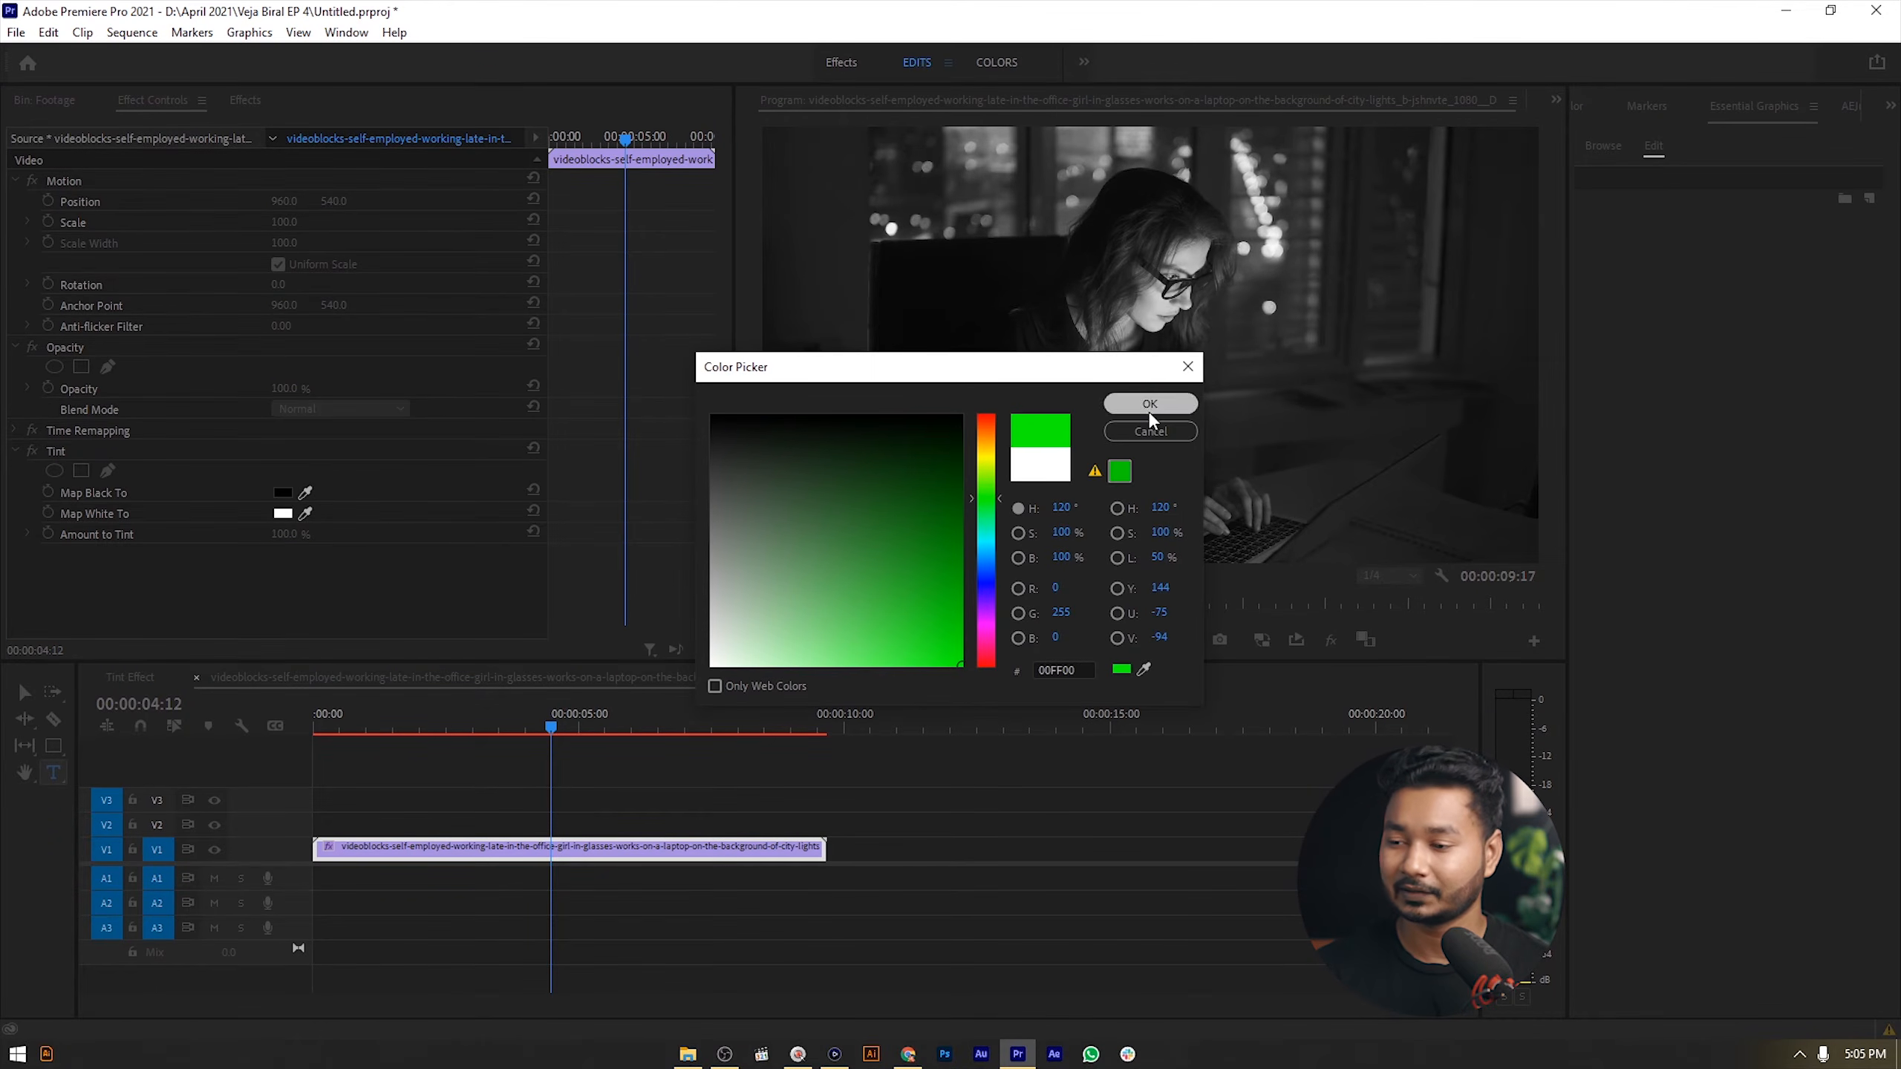
click(1150, 405)
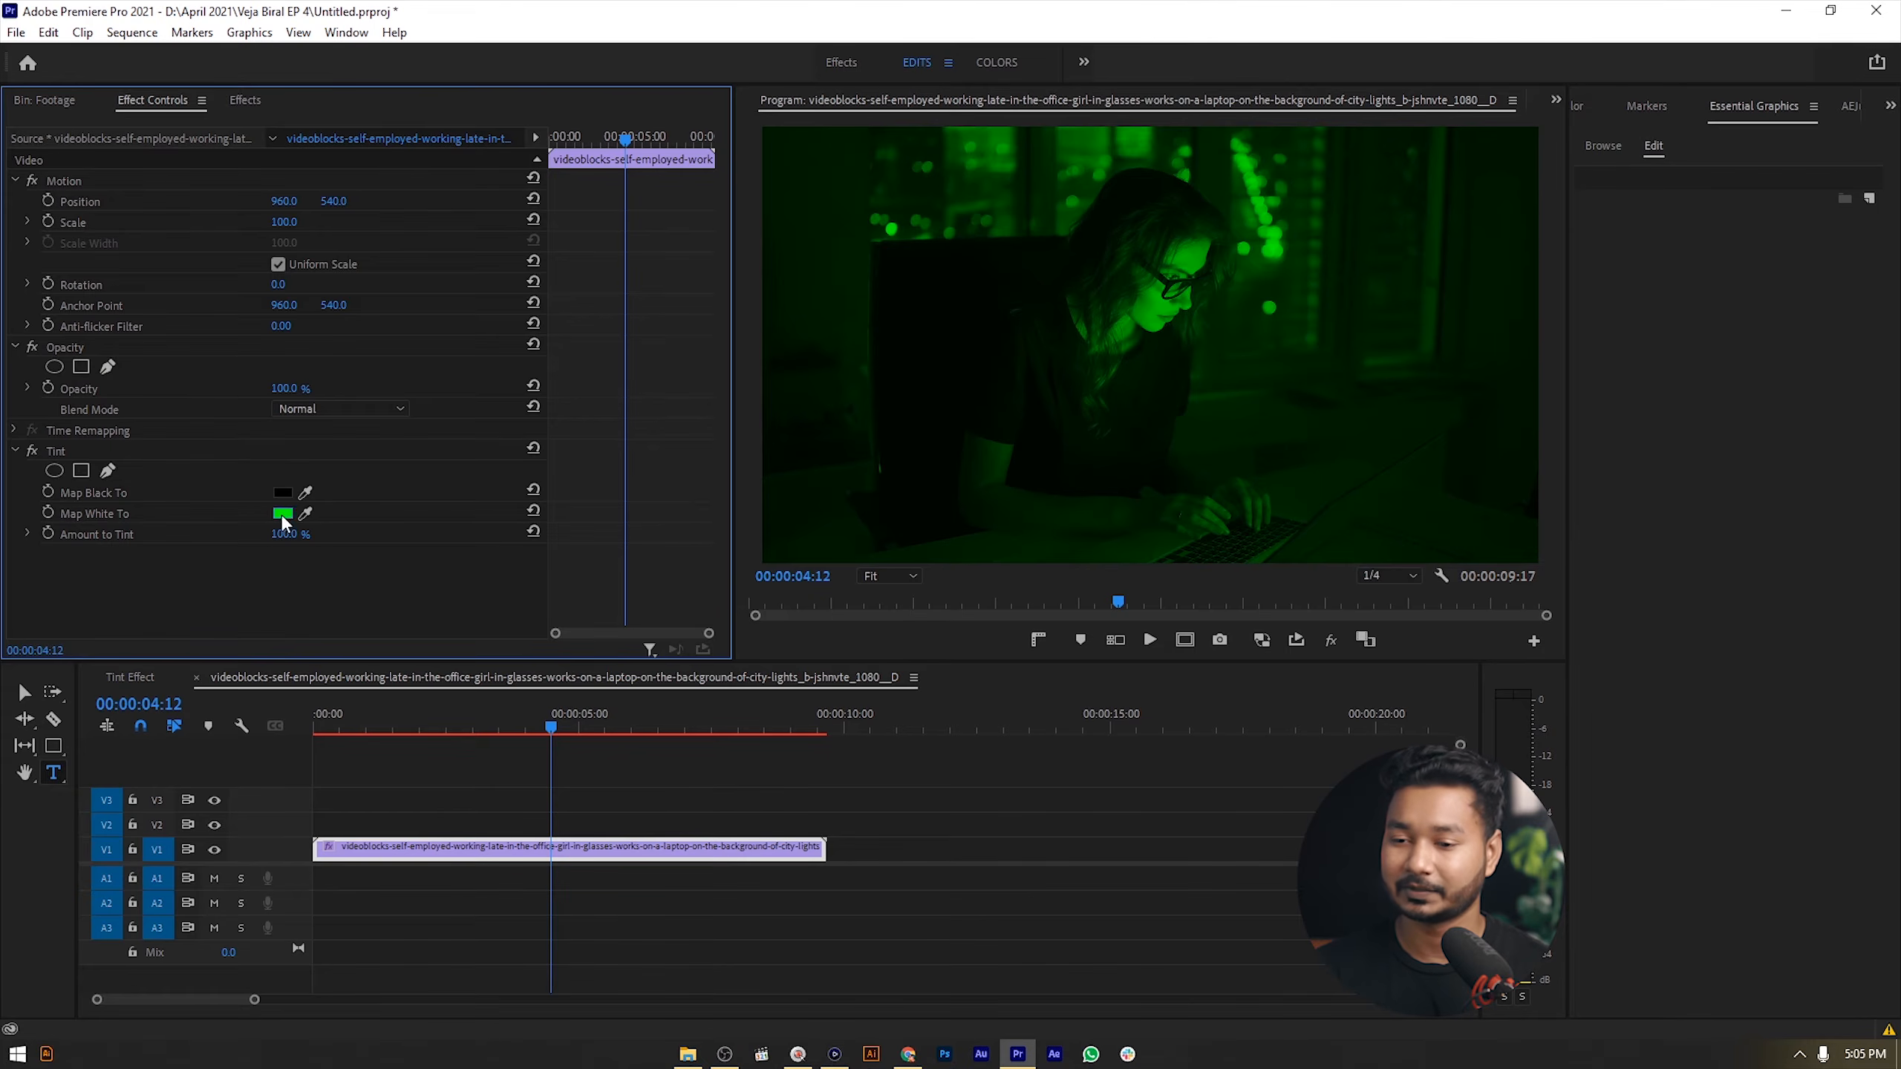
- Set the Tint effect's Map White To color to blue 0030FF and copy its hex code
click(282, 513)
click(988, 568)
drag(987, 571, 986, 578)
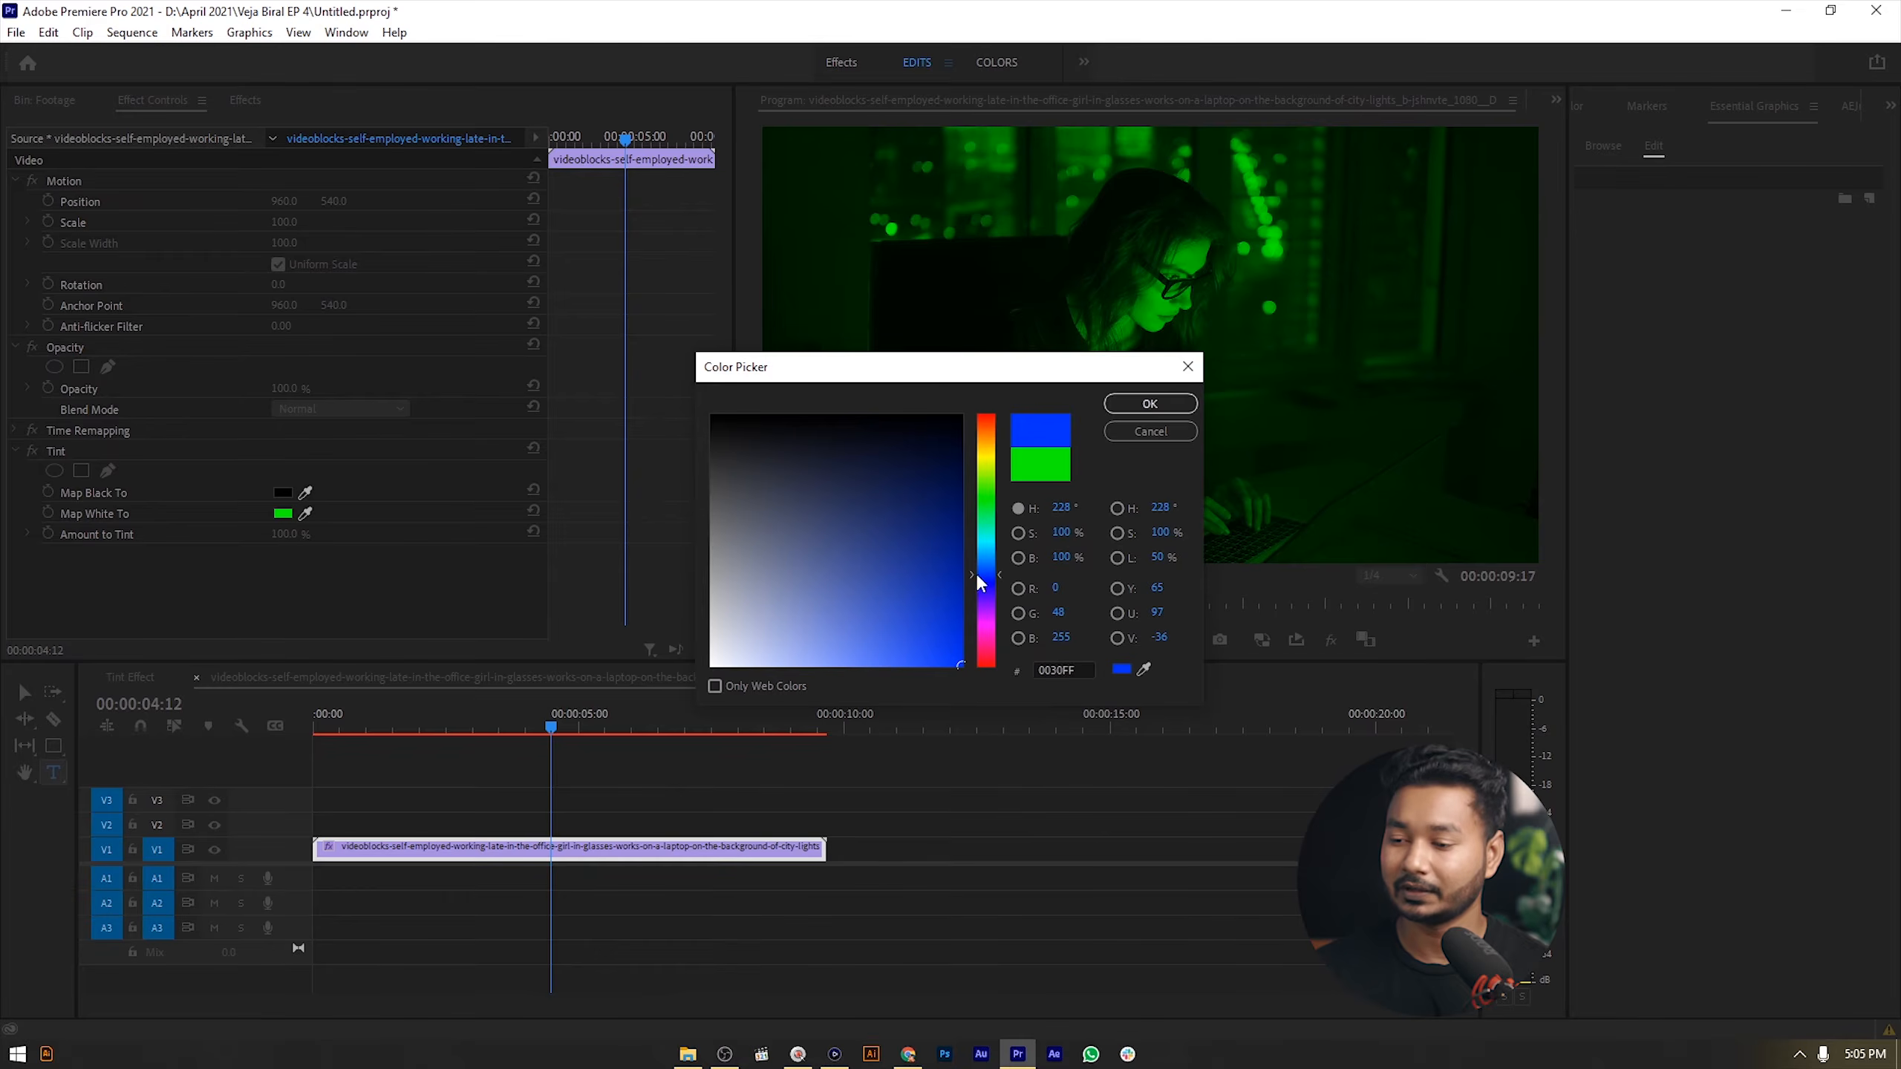
double_click(1064, 670)
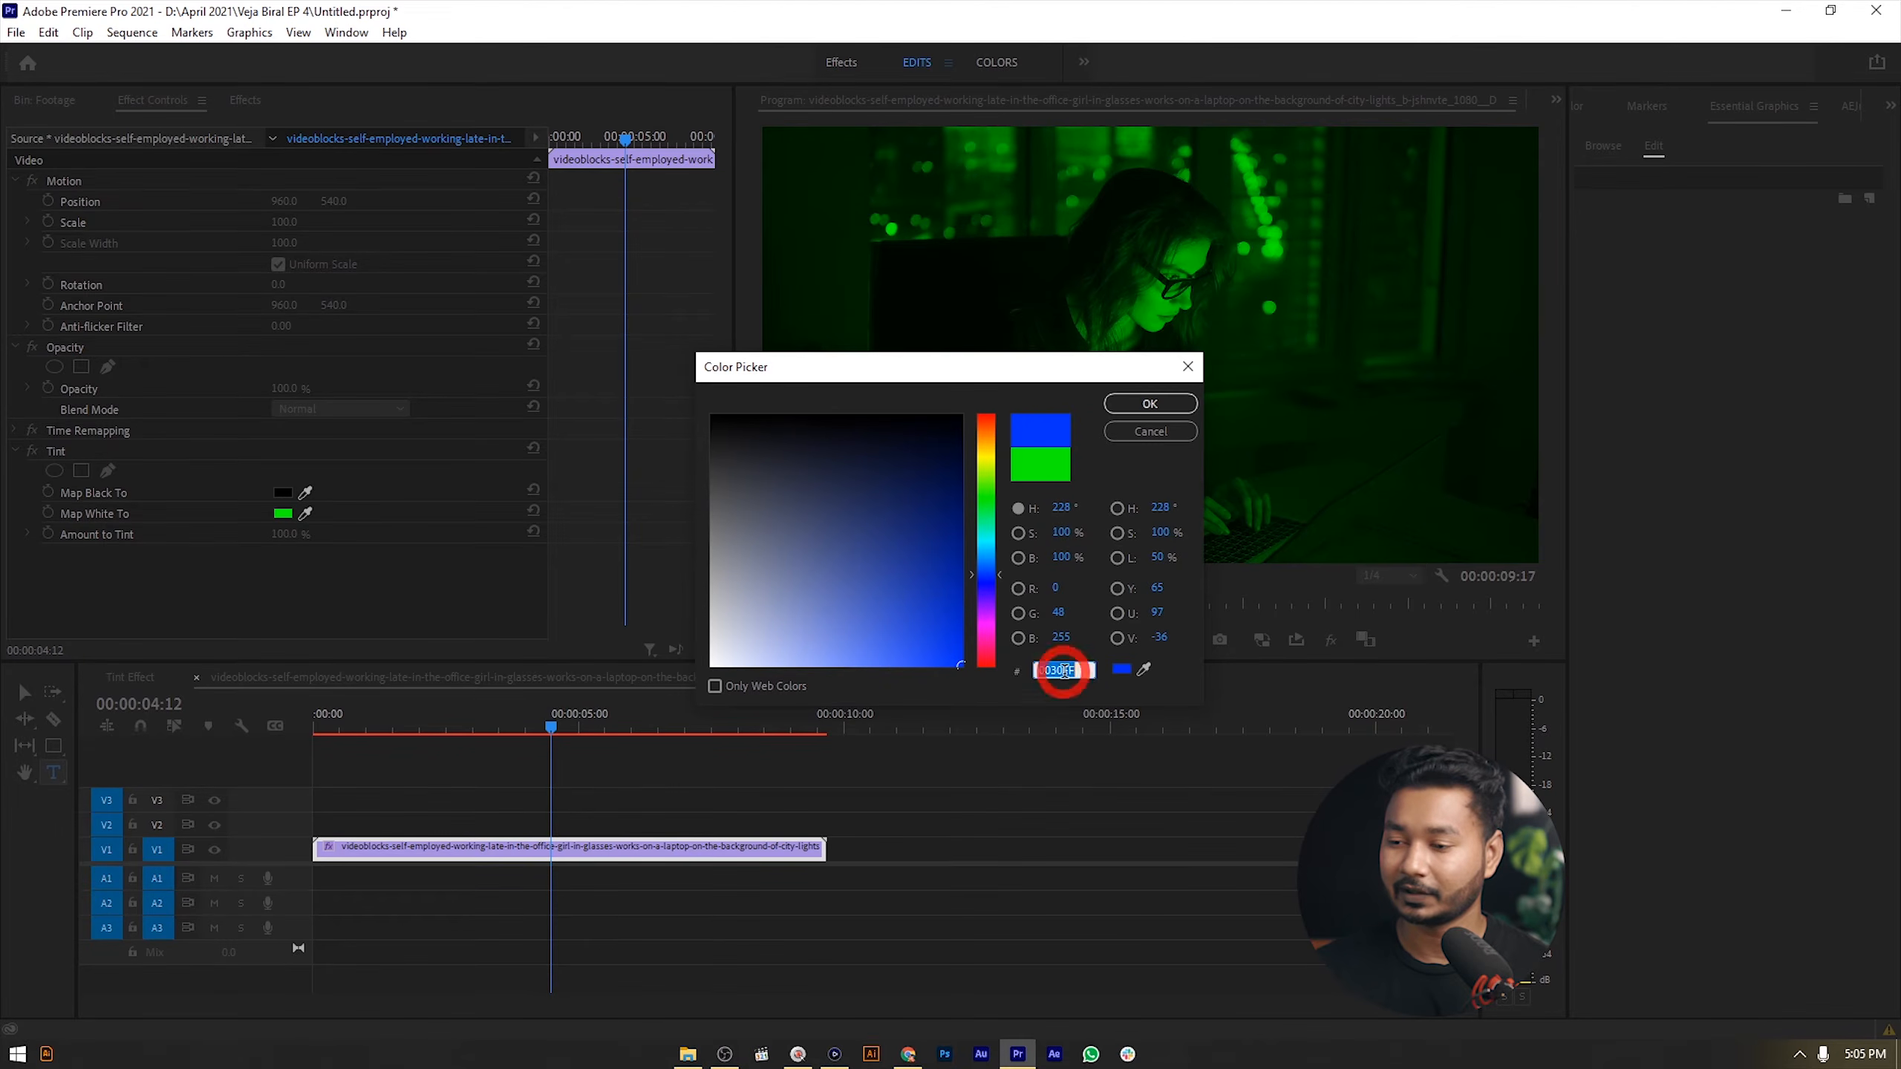
key(ctrl+c)
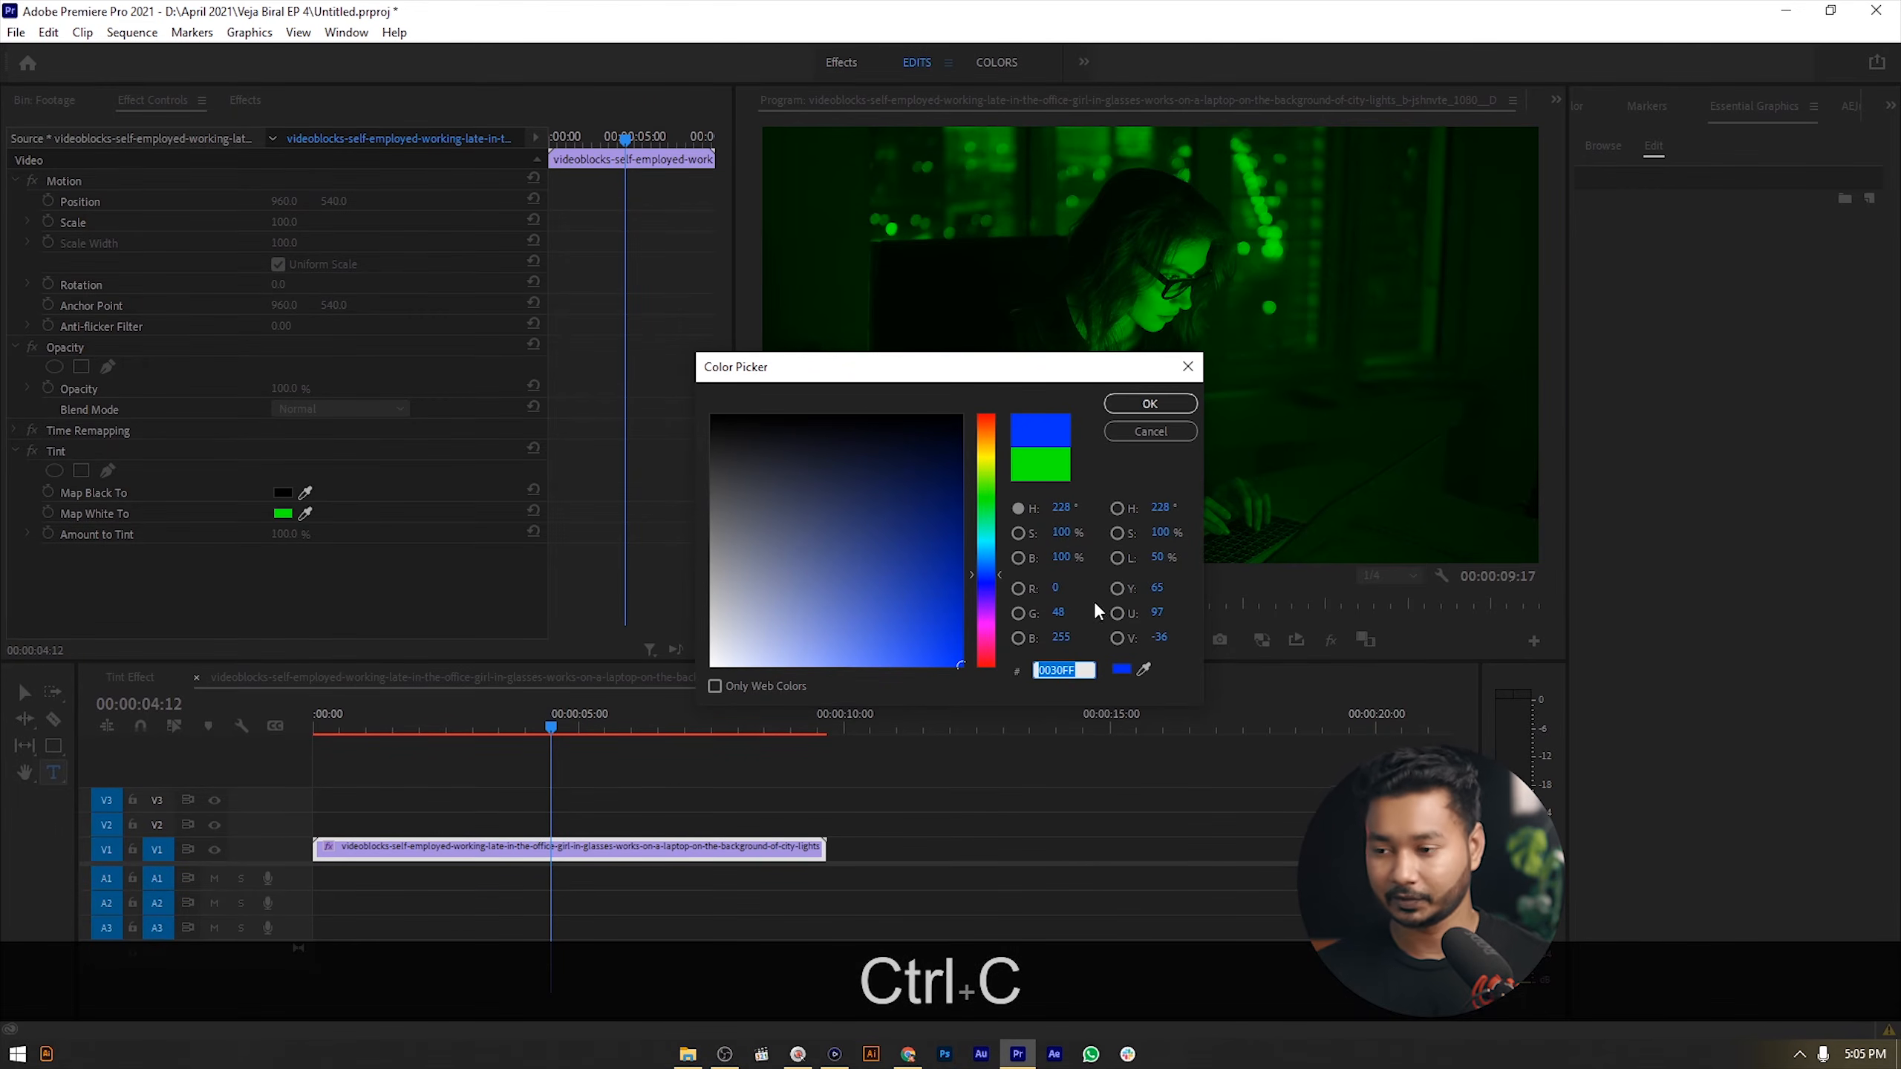
click(1150, 405)
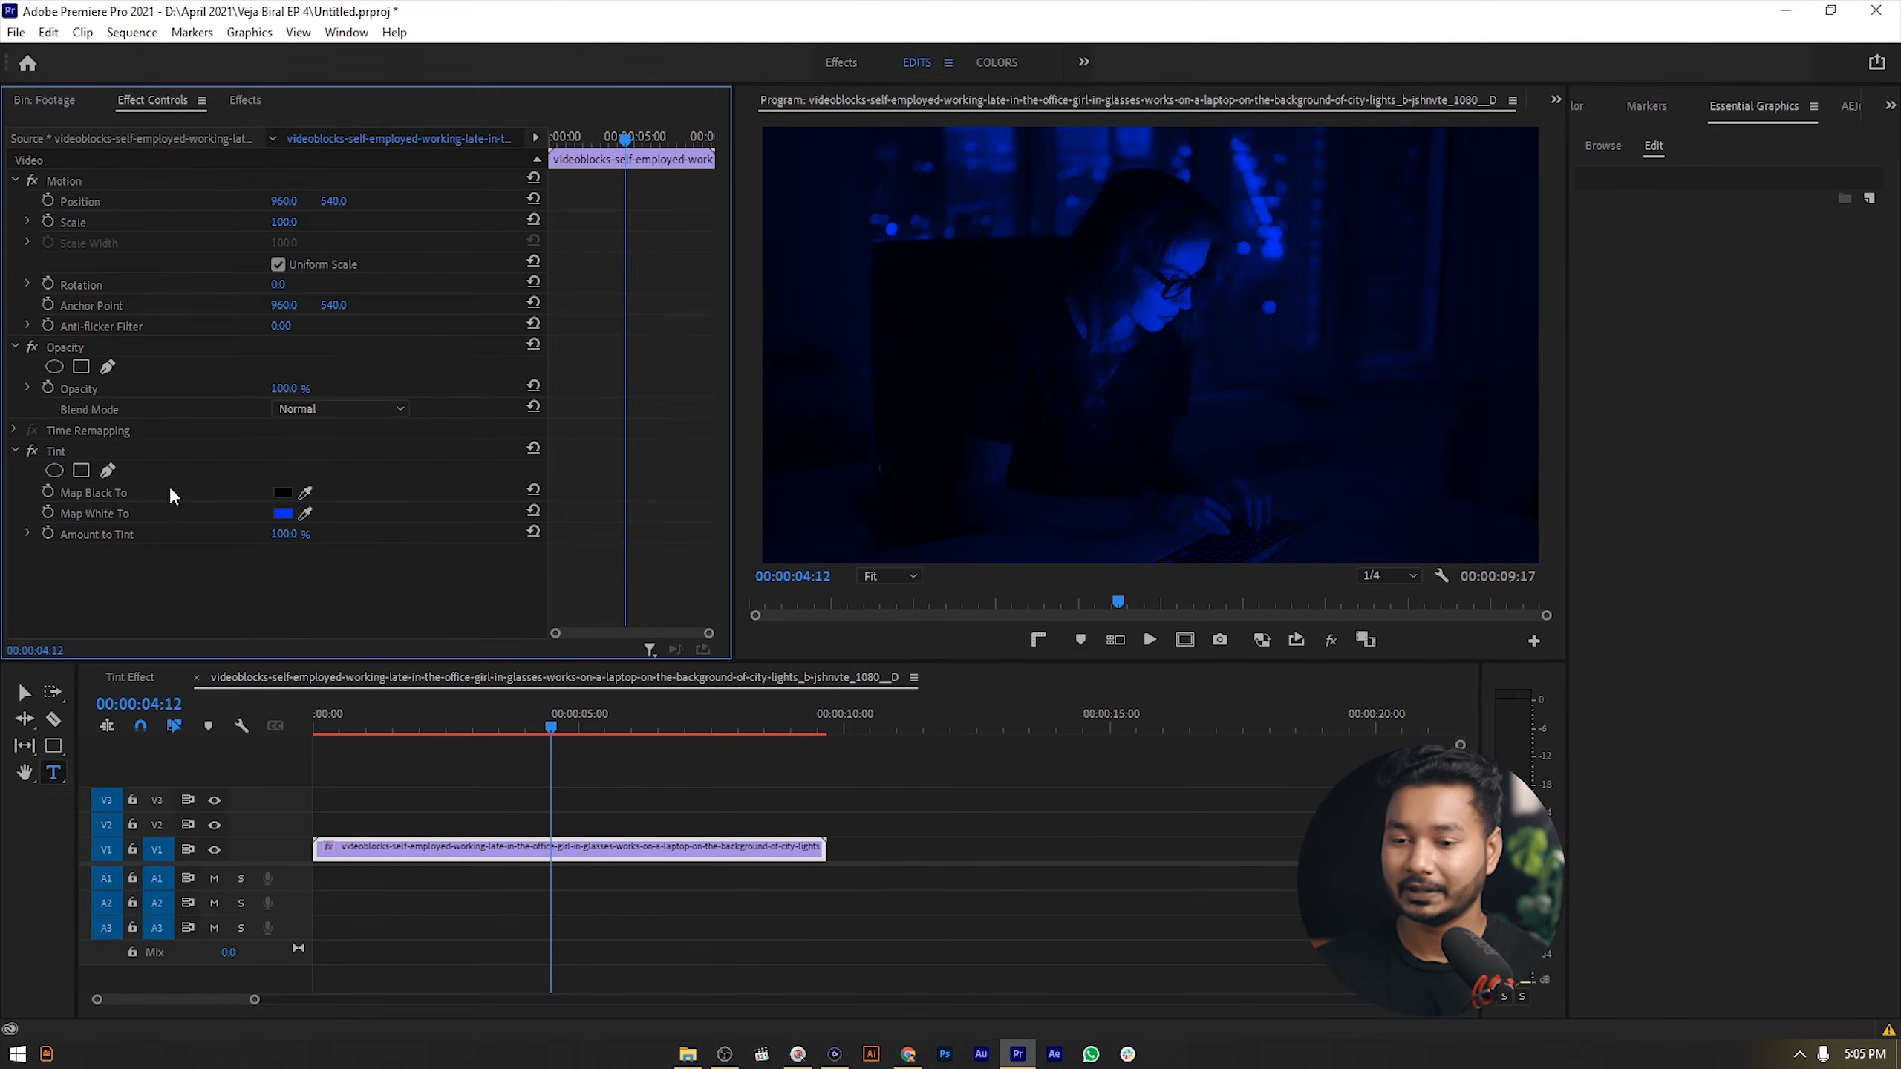
- Set the Tint effect's Map Black To color to dark blue 031231, with Amount to Tint at 100%
click(284, 493)
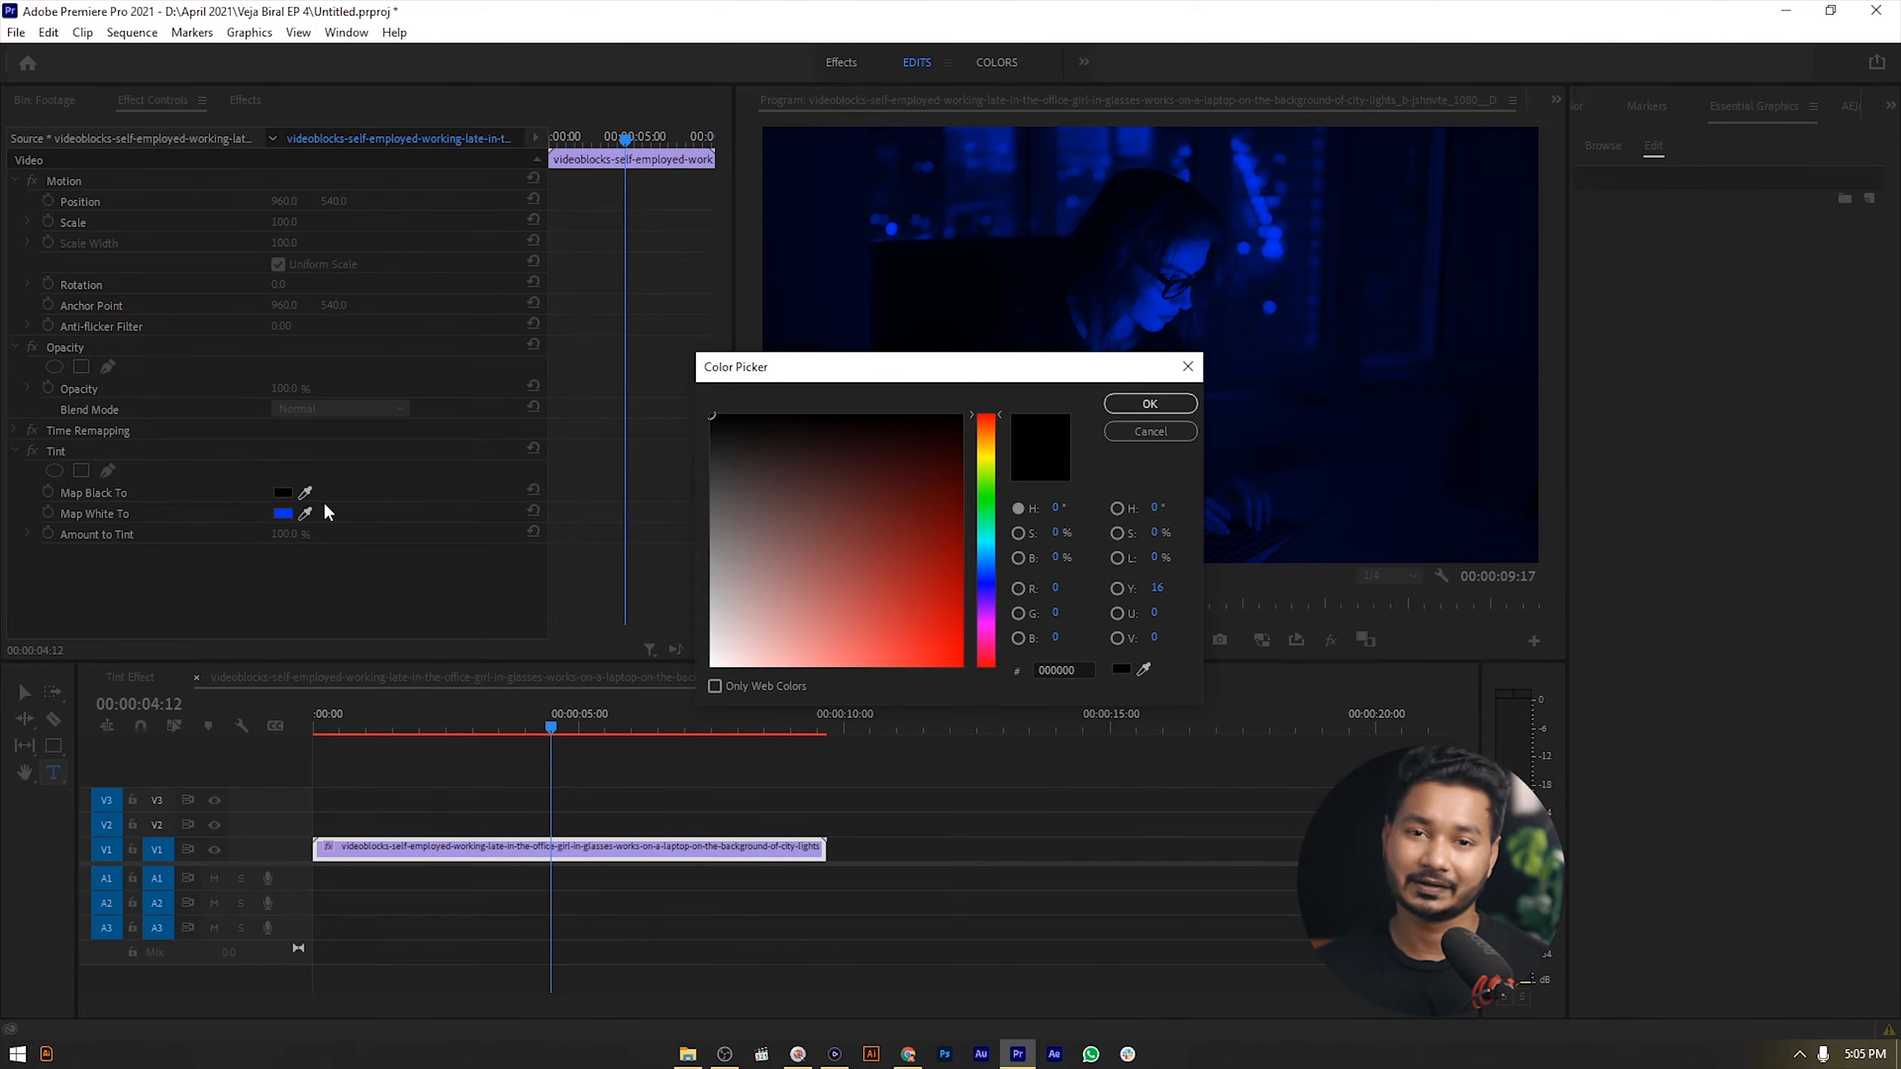
click(984, 569)
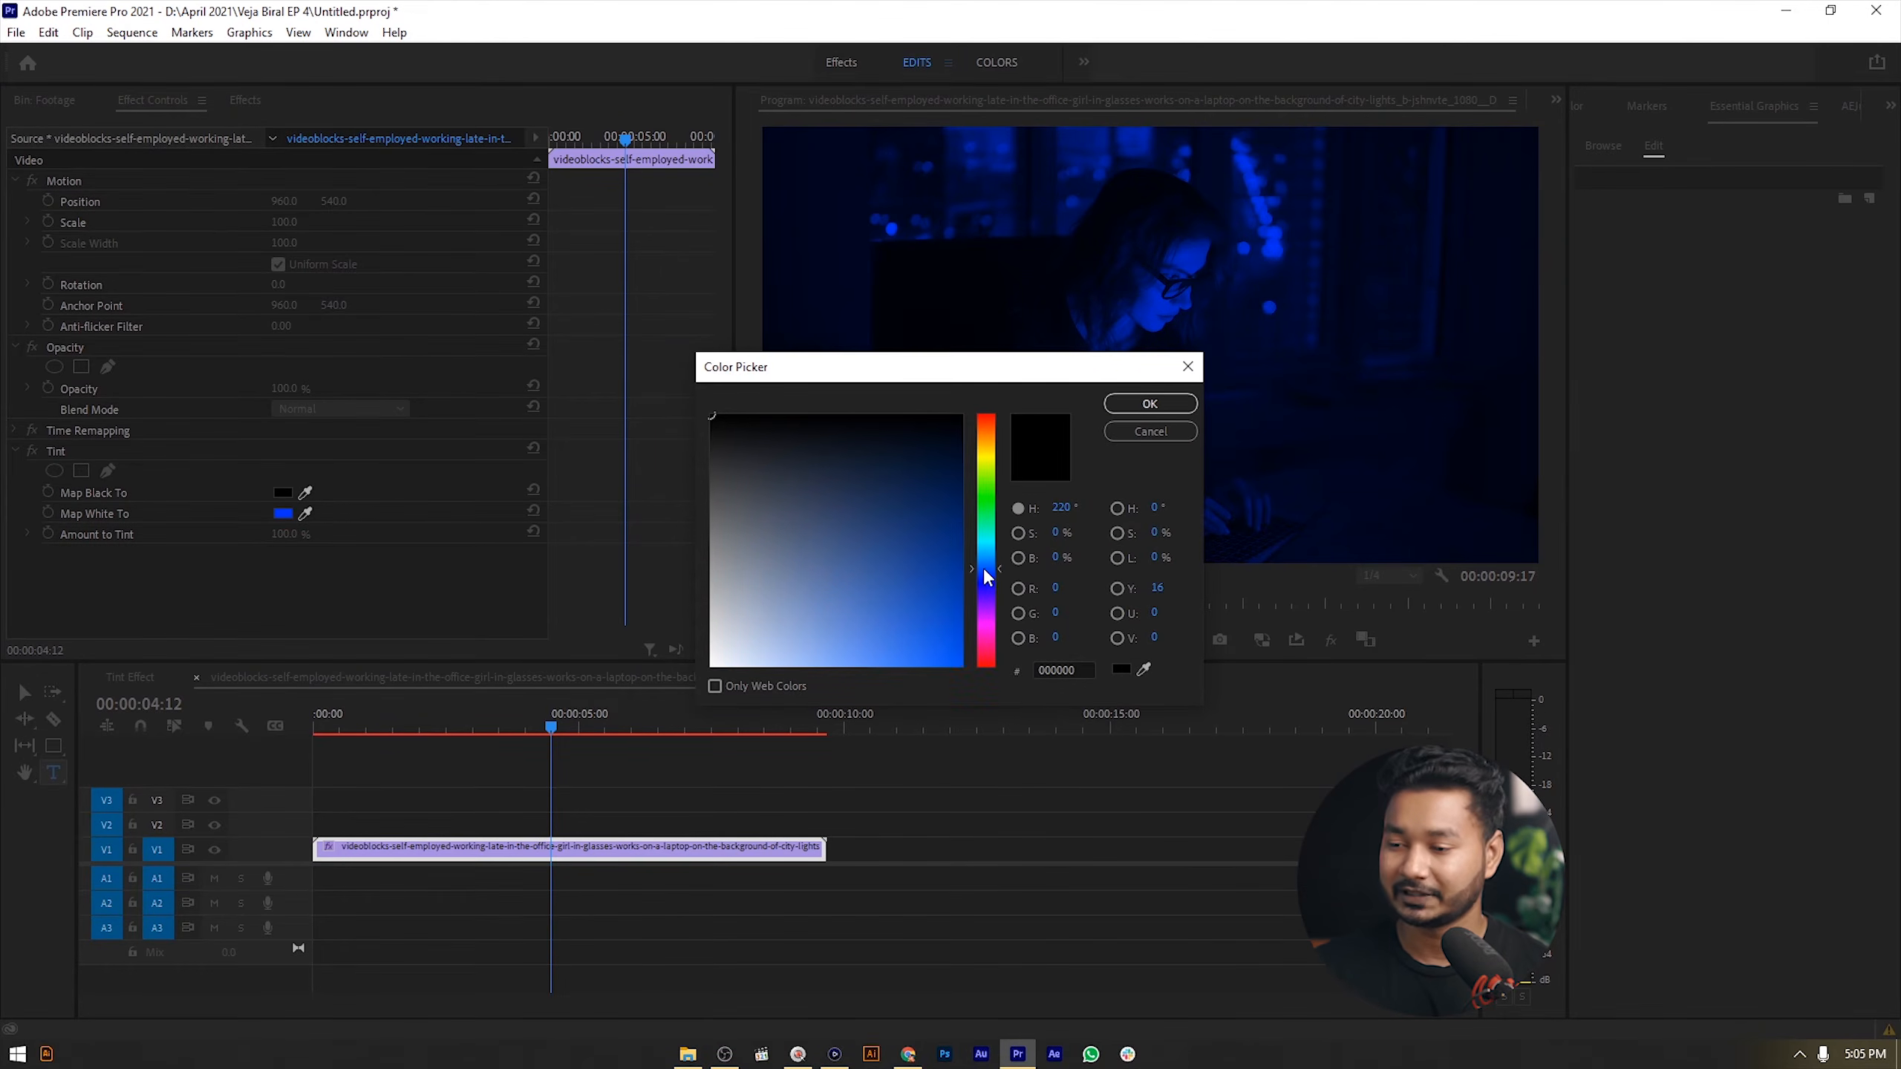
drag(952, 514, 944, 462)
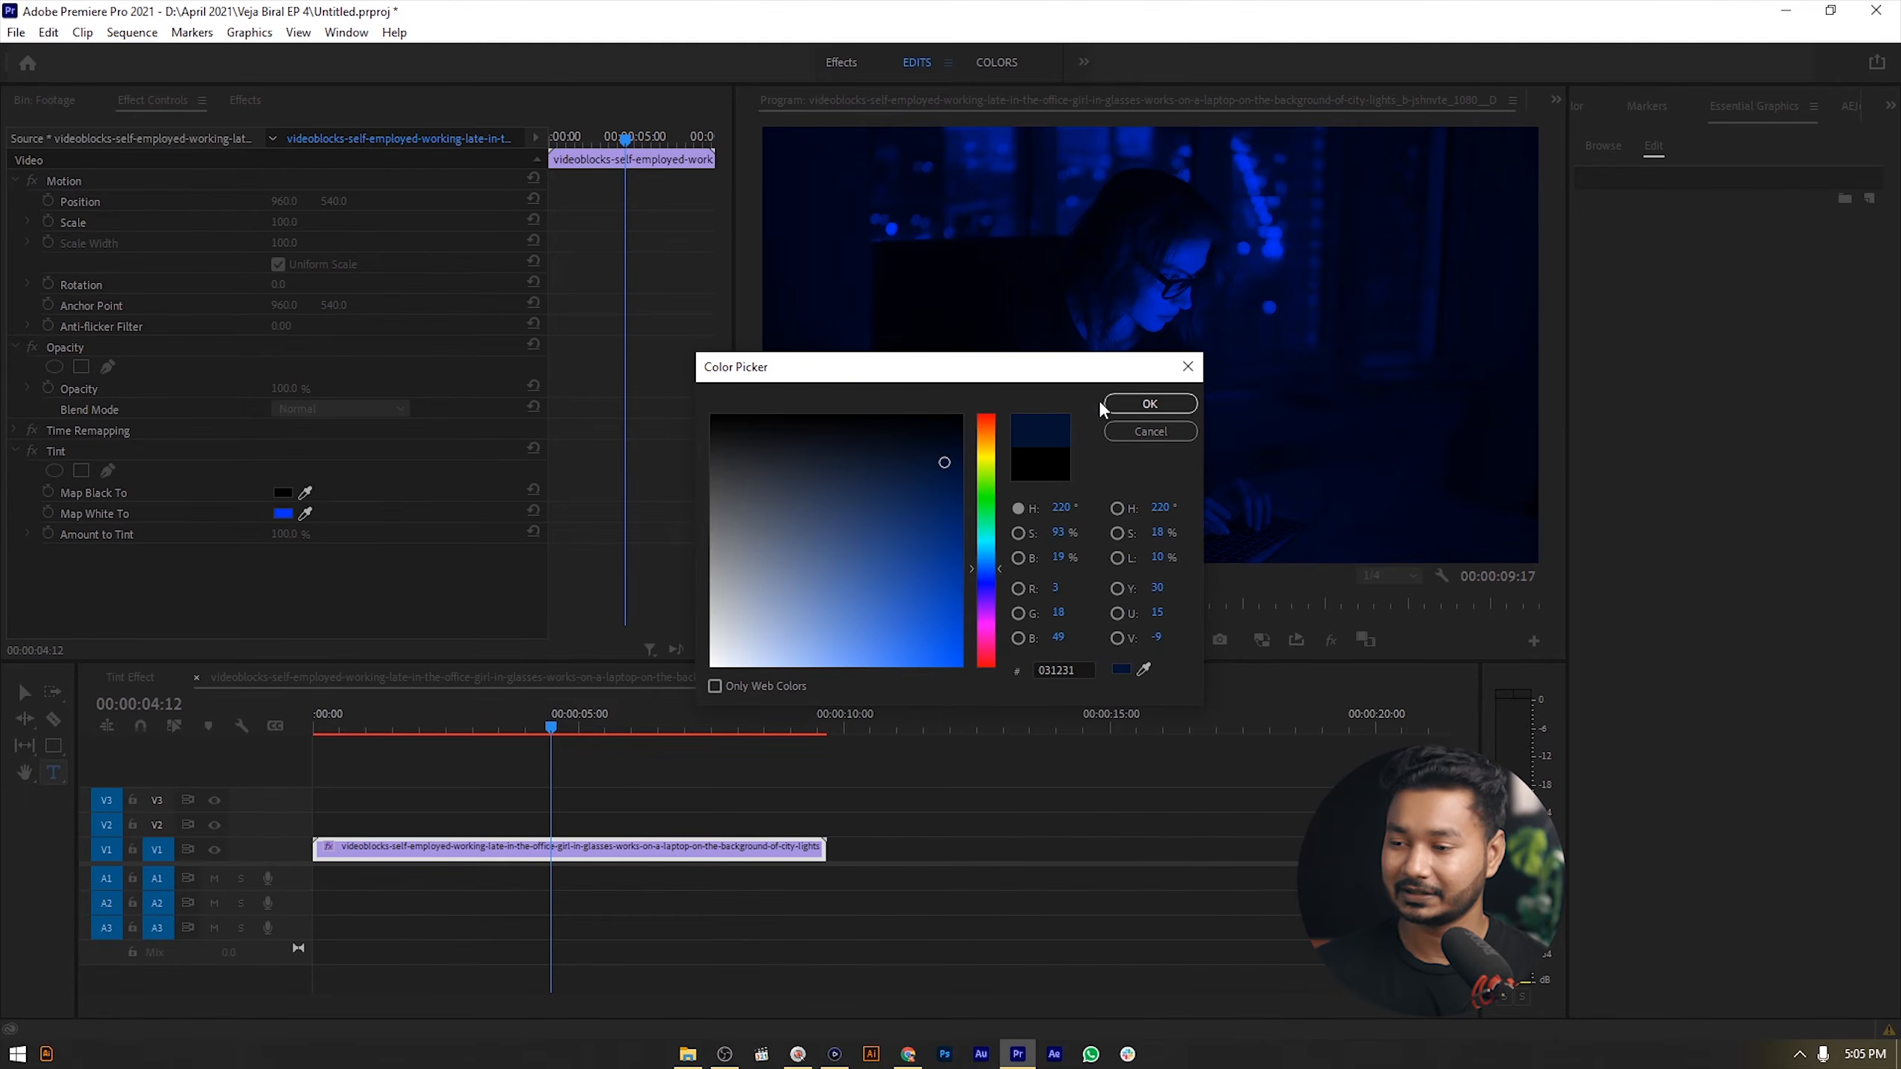
click(1130, 405)
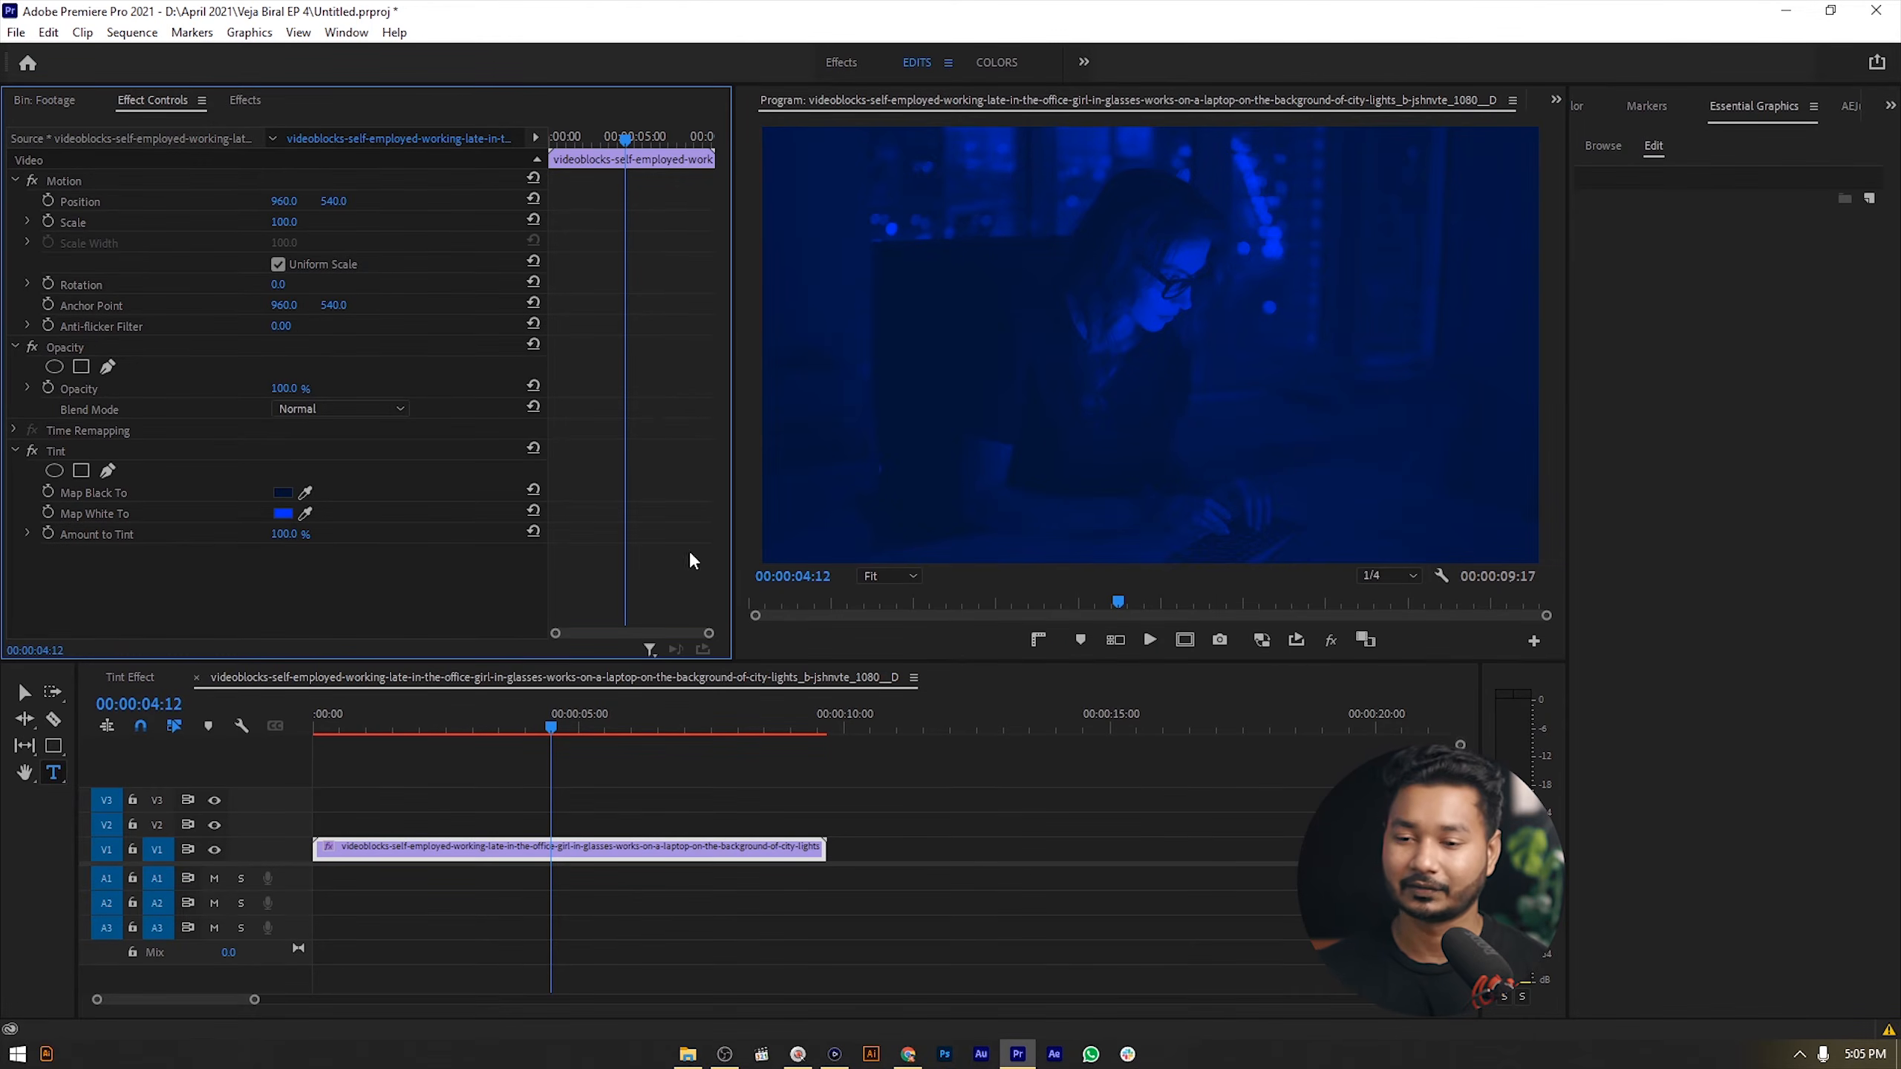
drag(290, 538, 430, 555)
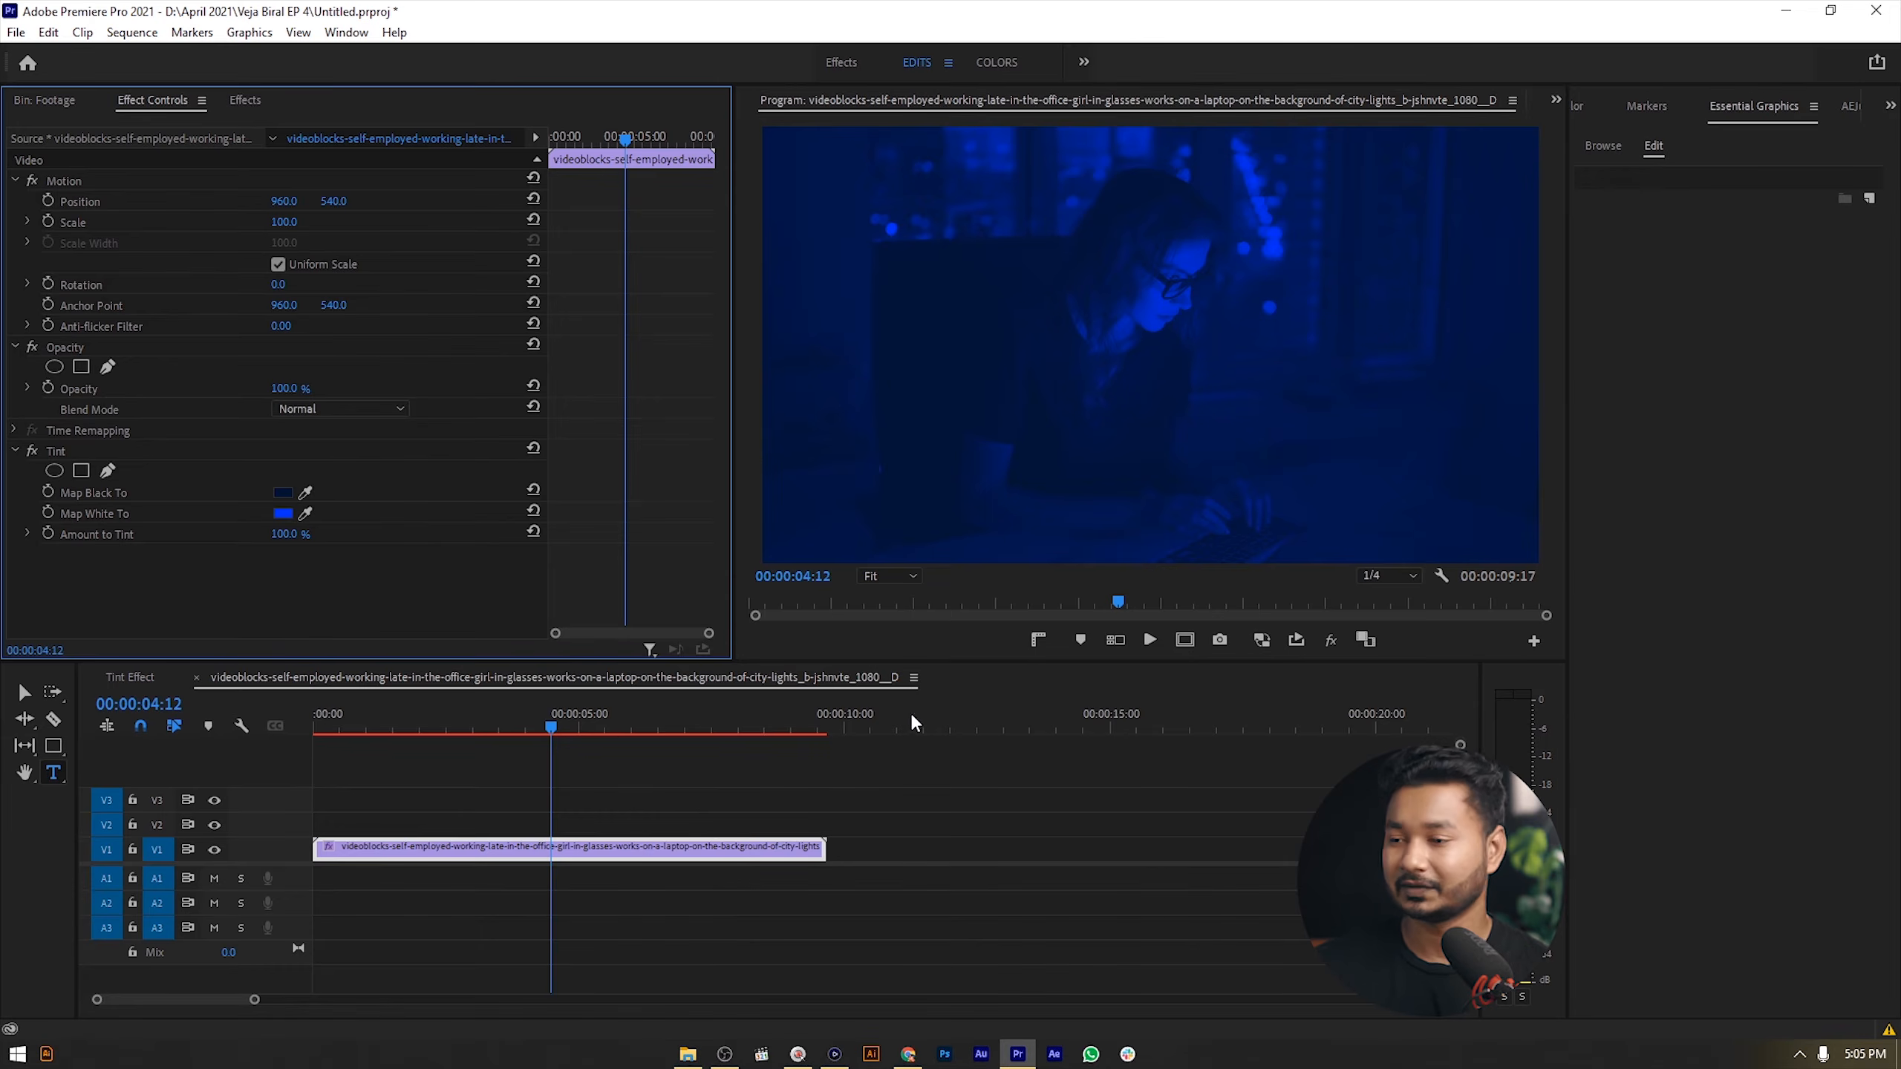
- Duplicate the tinted clip after the original on track V1 and delete the Tint effect from the copy
click(82, 448)
alt+drag(462, 848, 1019, 862)
scroll(924, 874, down, 3)
click(904, 861)
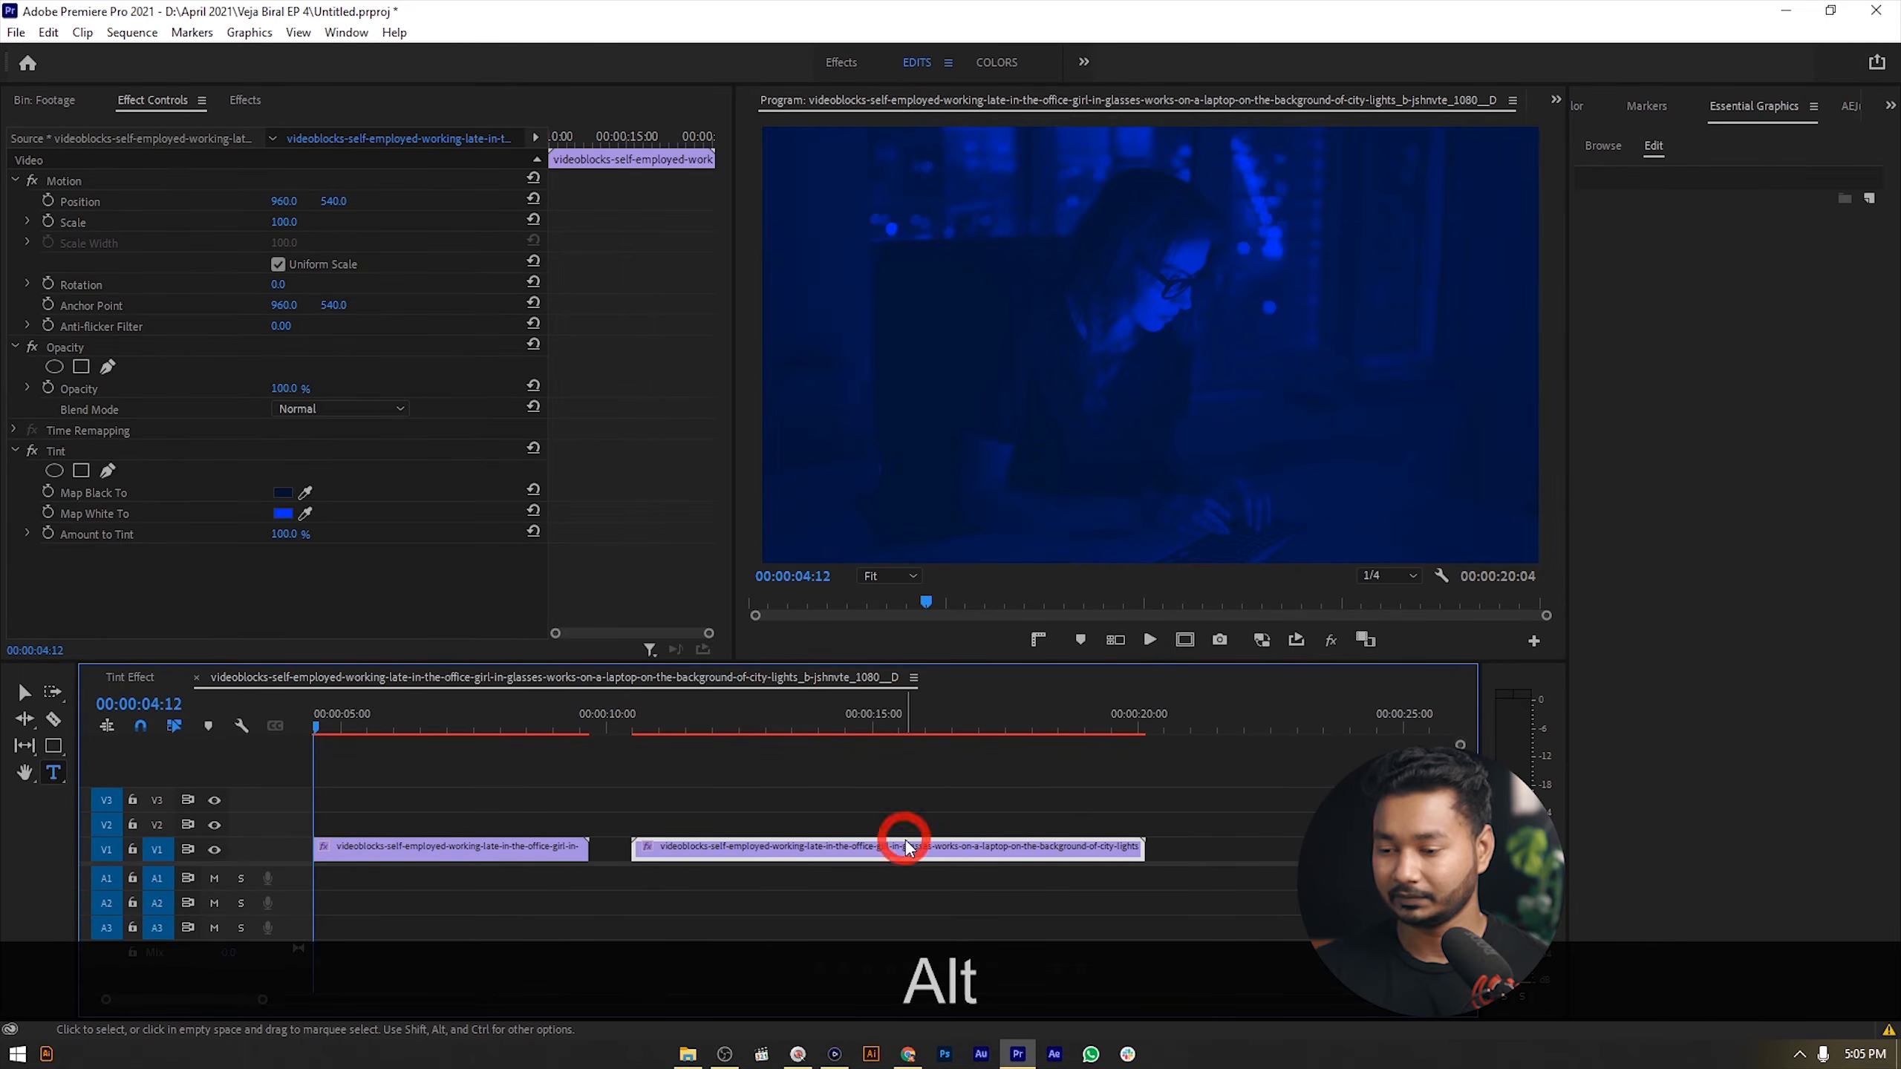
click(107, 448)
key(Delete)
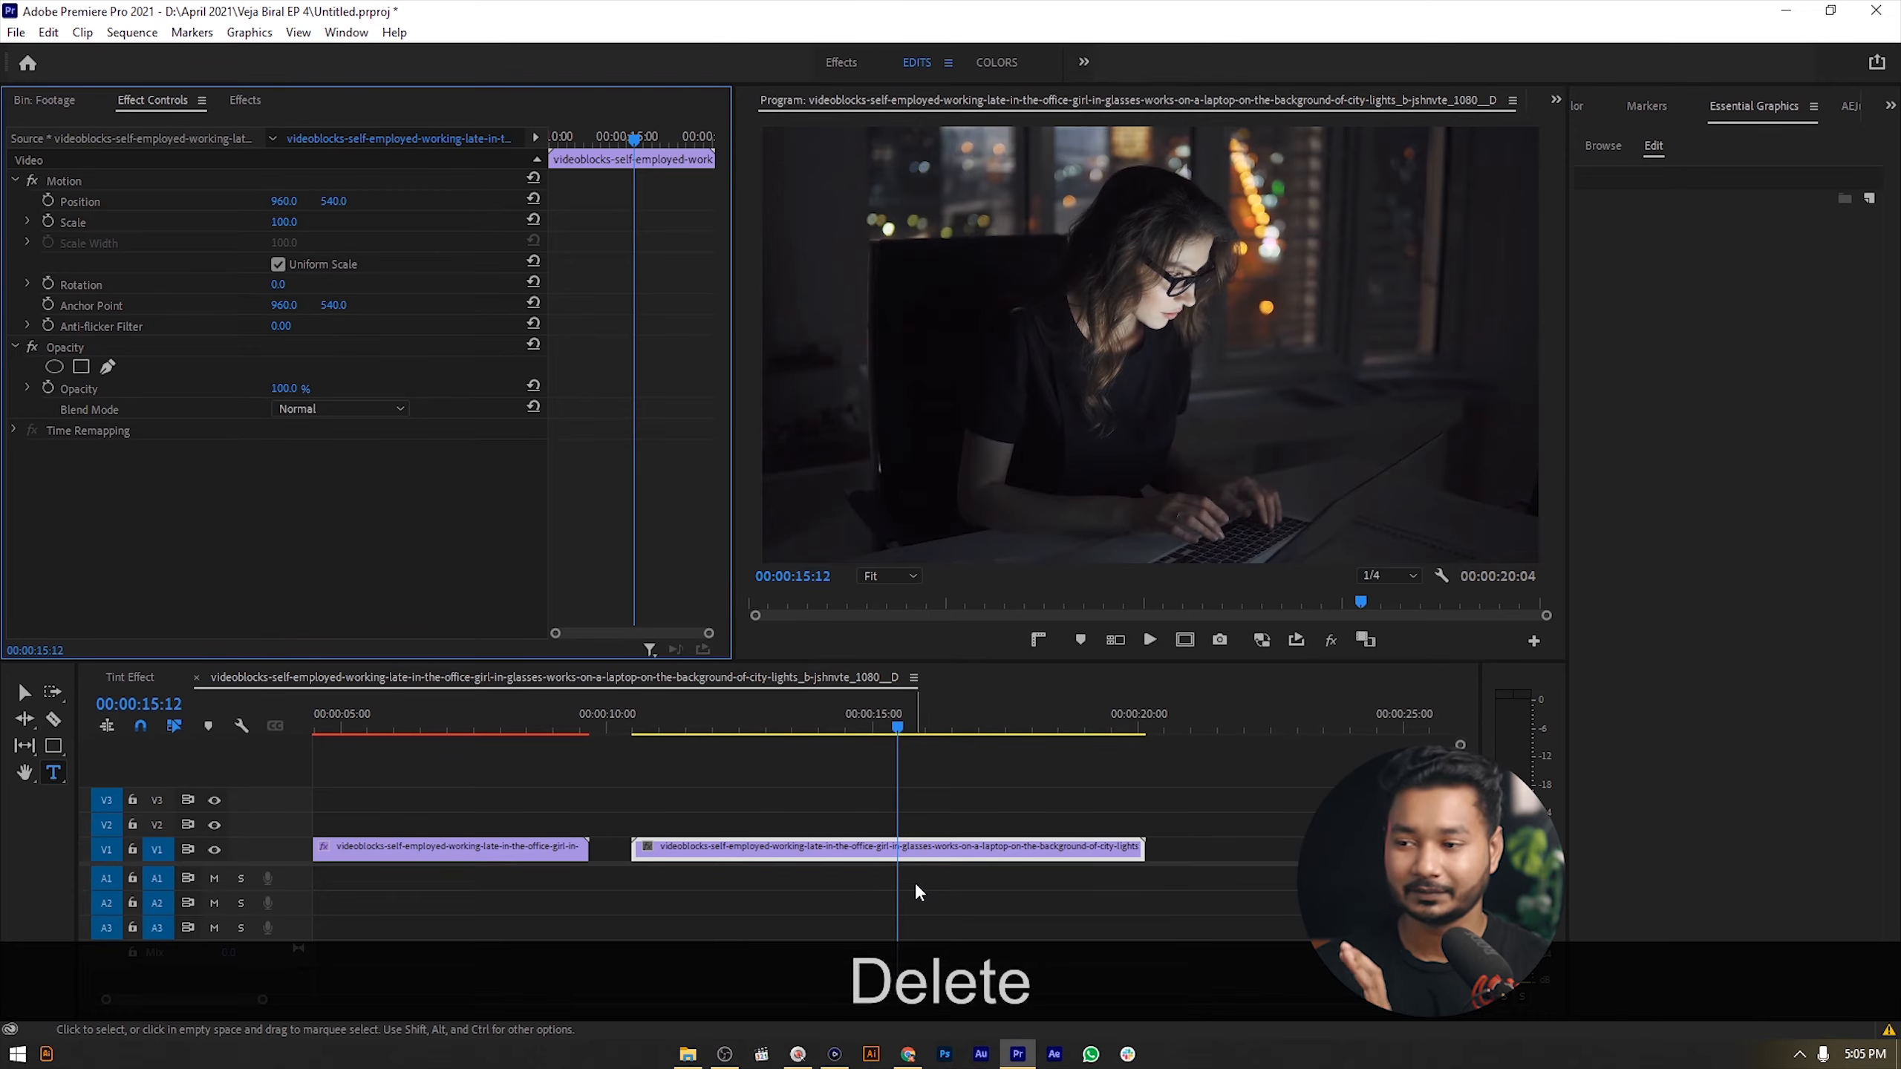
- Find the Solid Composite video effect and apply it to the untinted second clip on track V1
click(230, 101)
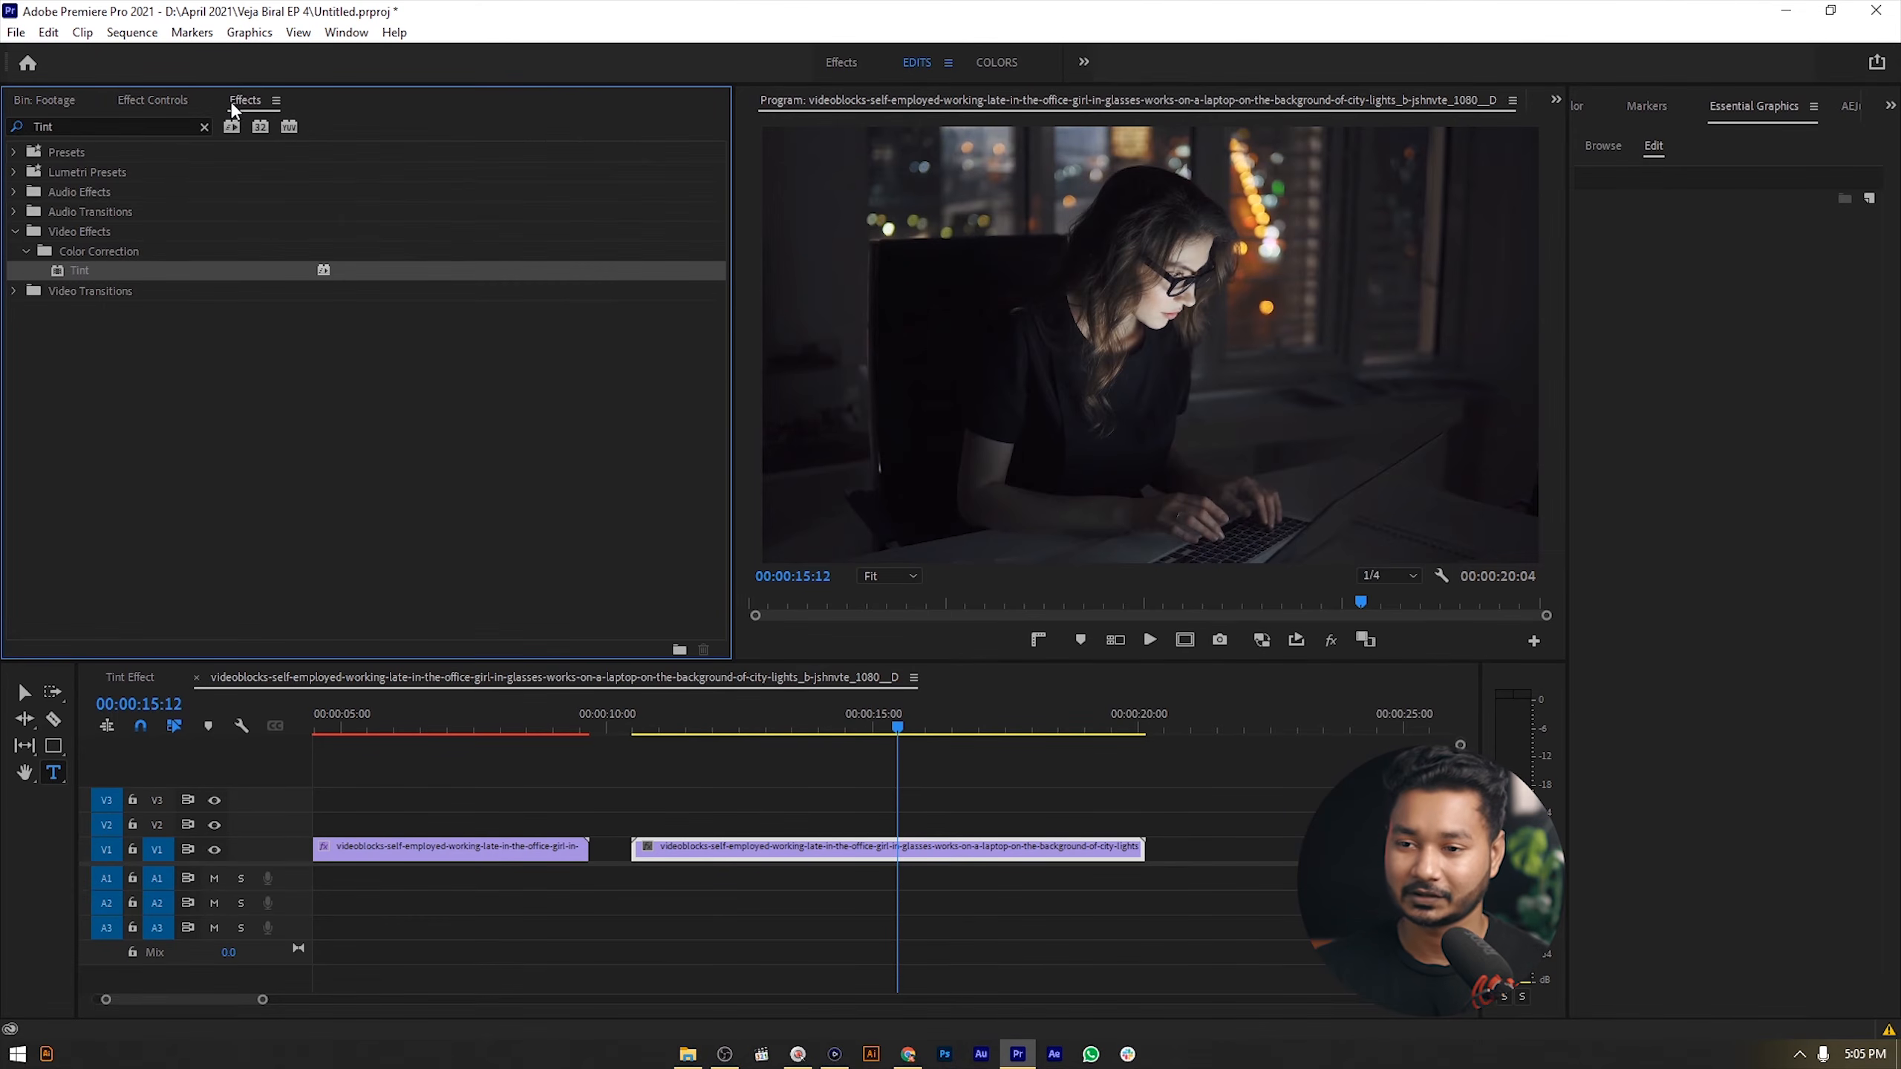
click(150, 127)
text(solid co)
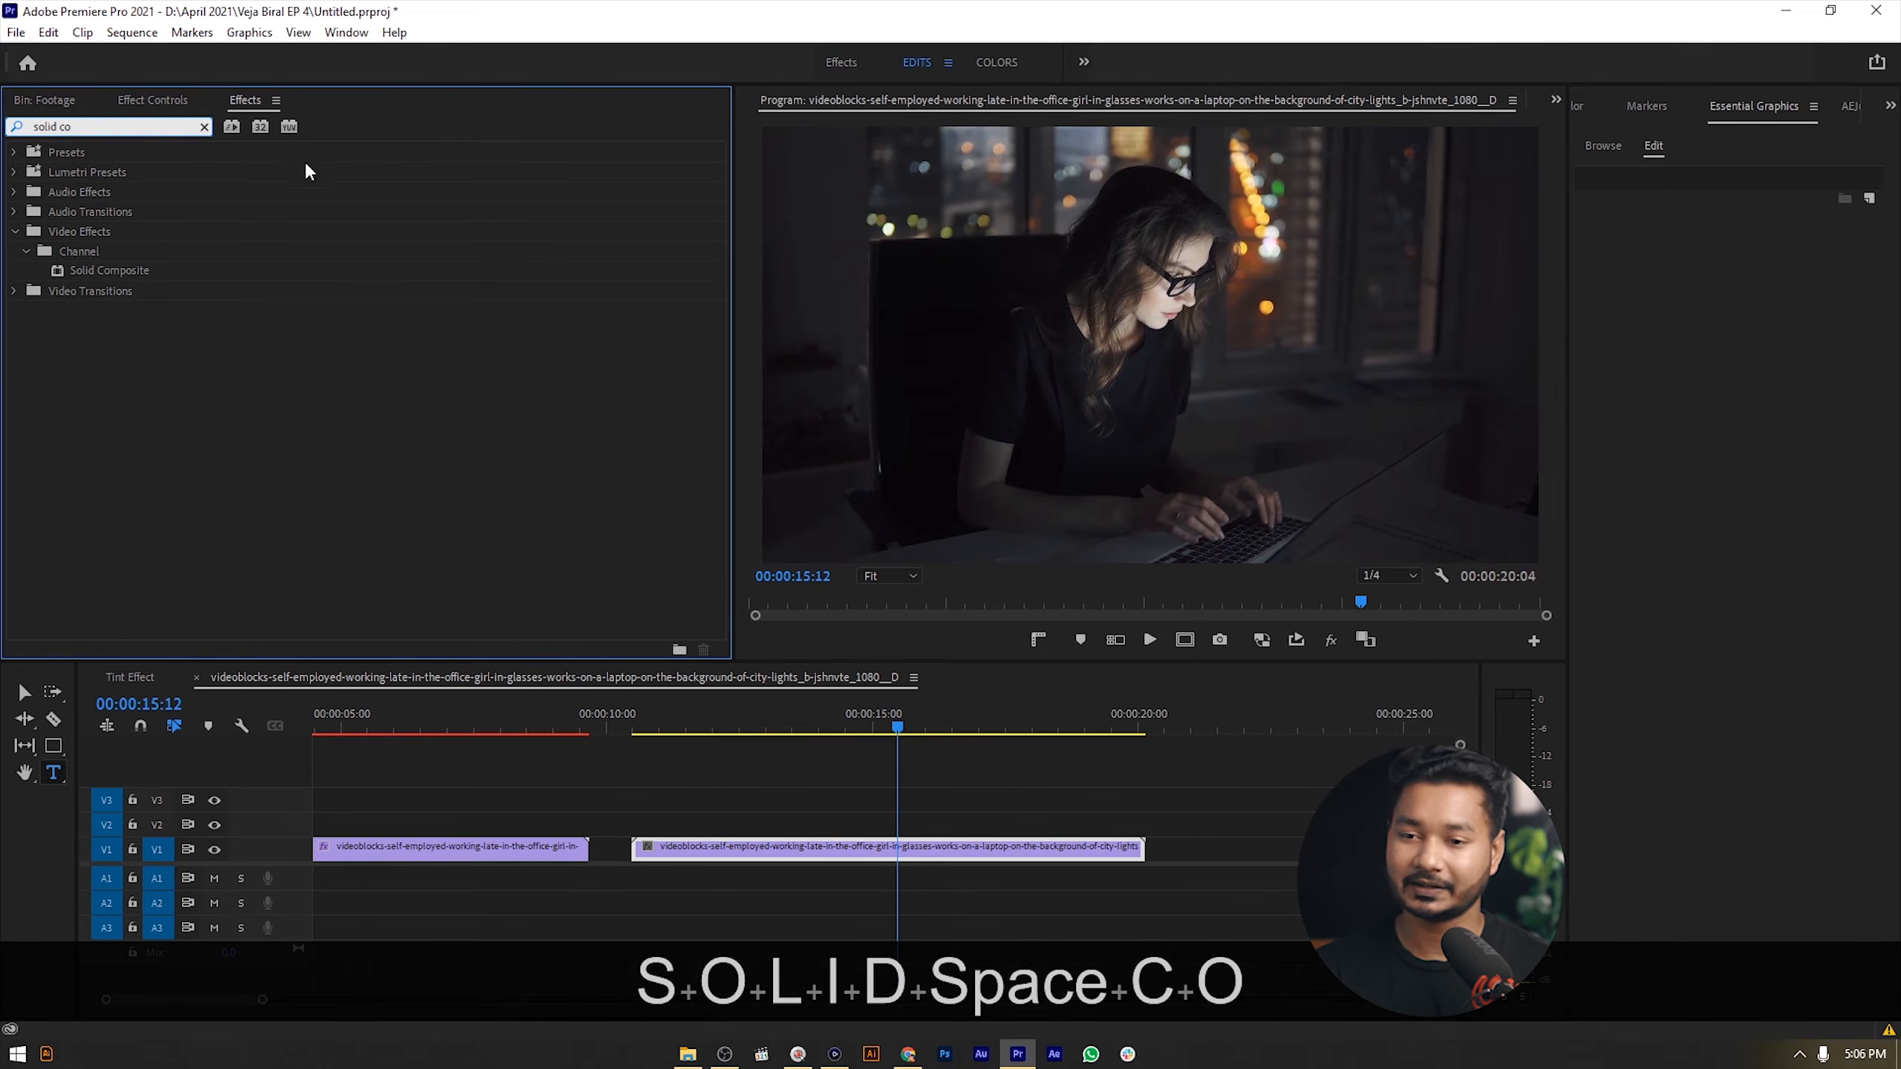
click(90, 268)
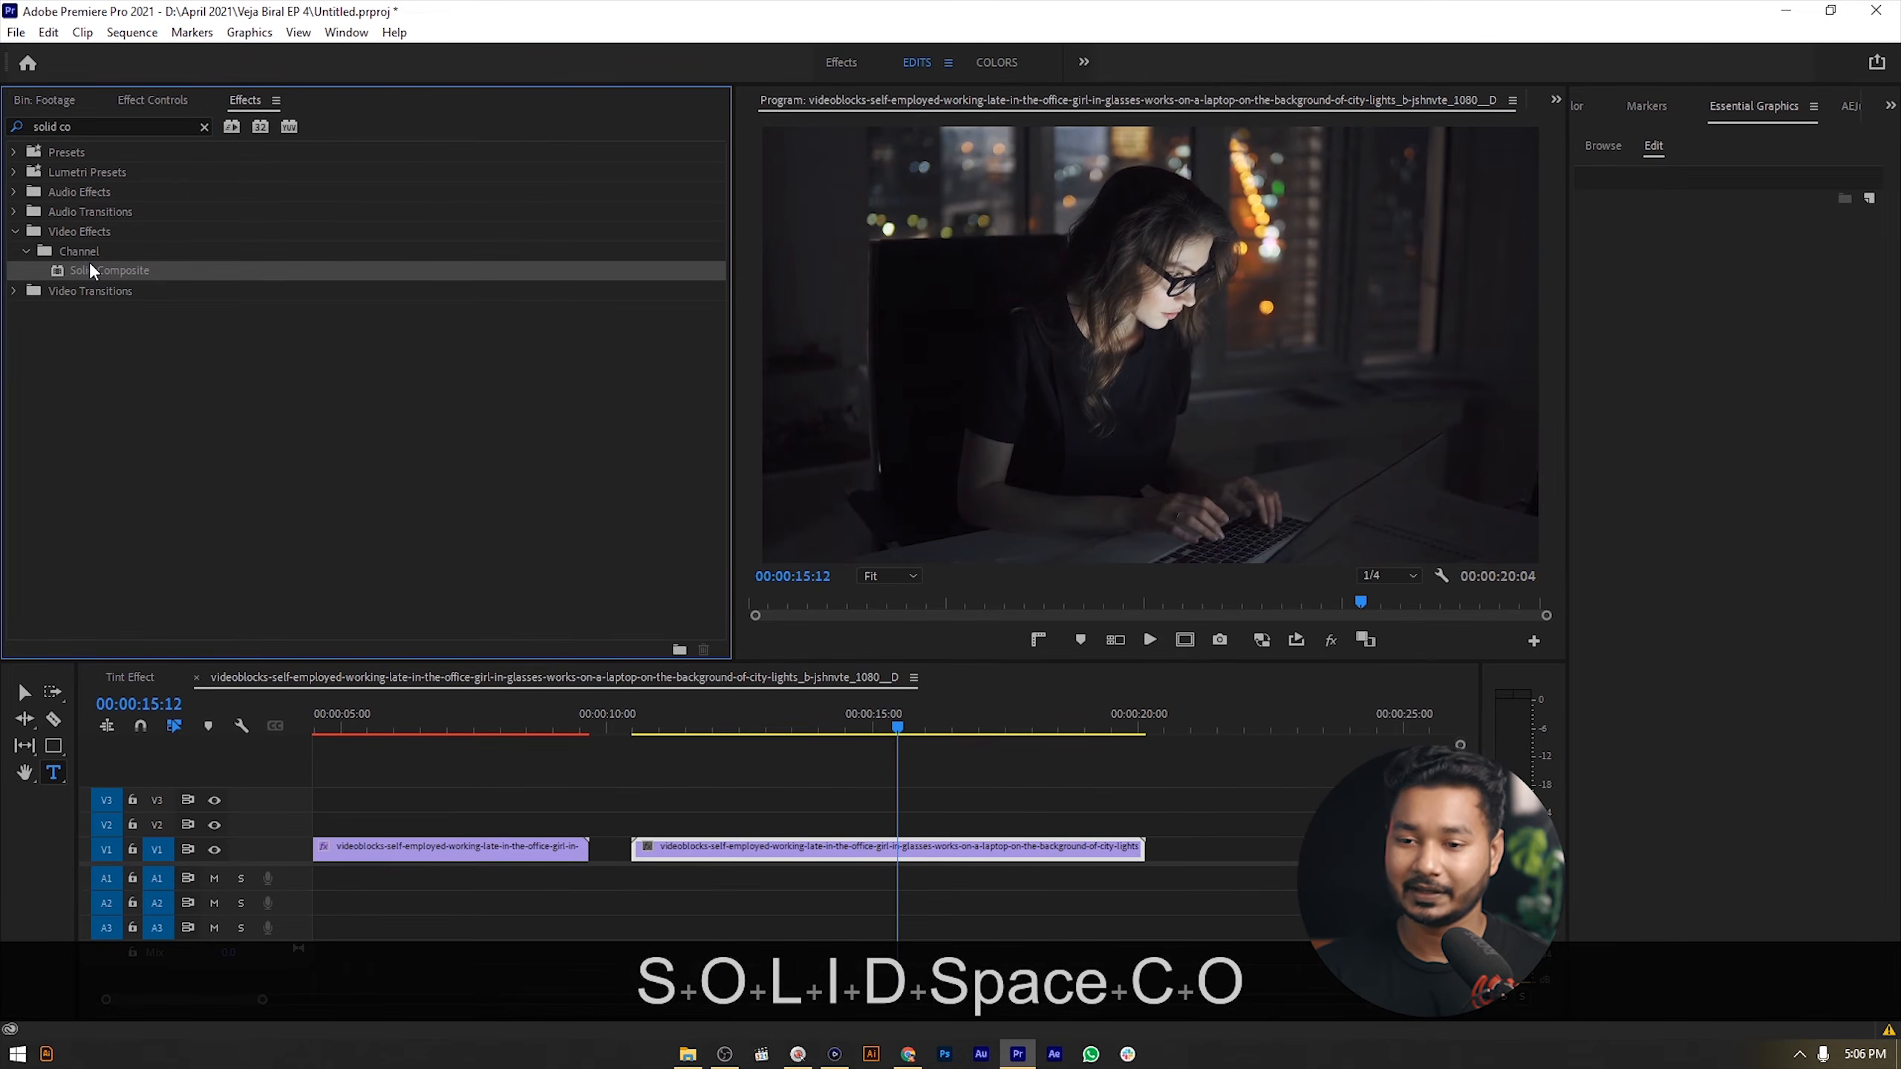
drag(588, 421, 857, 848)
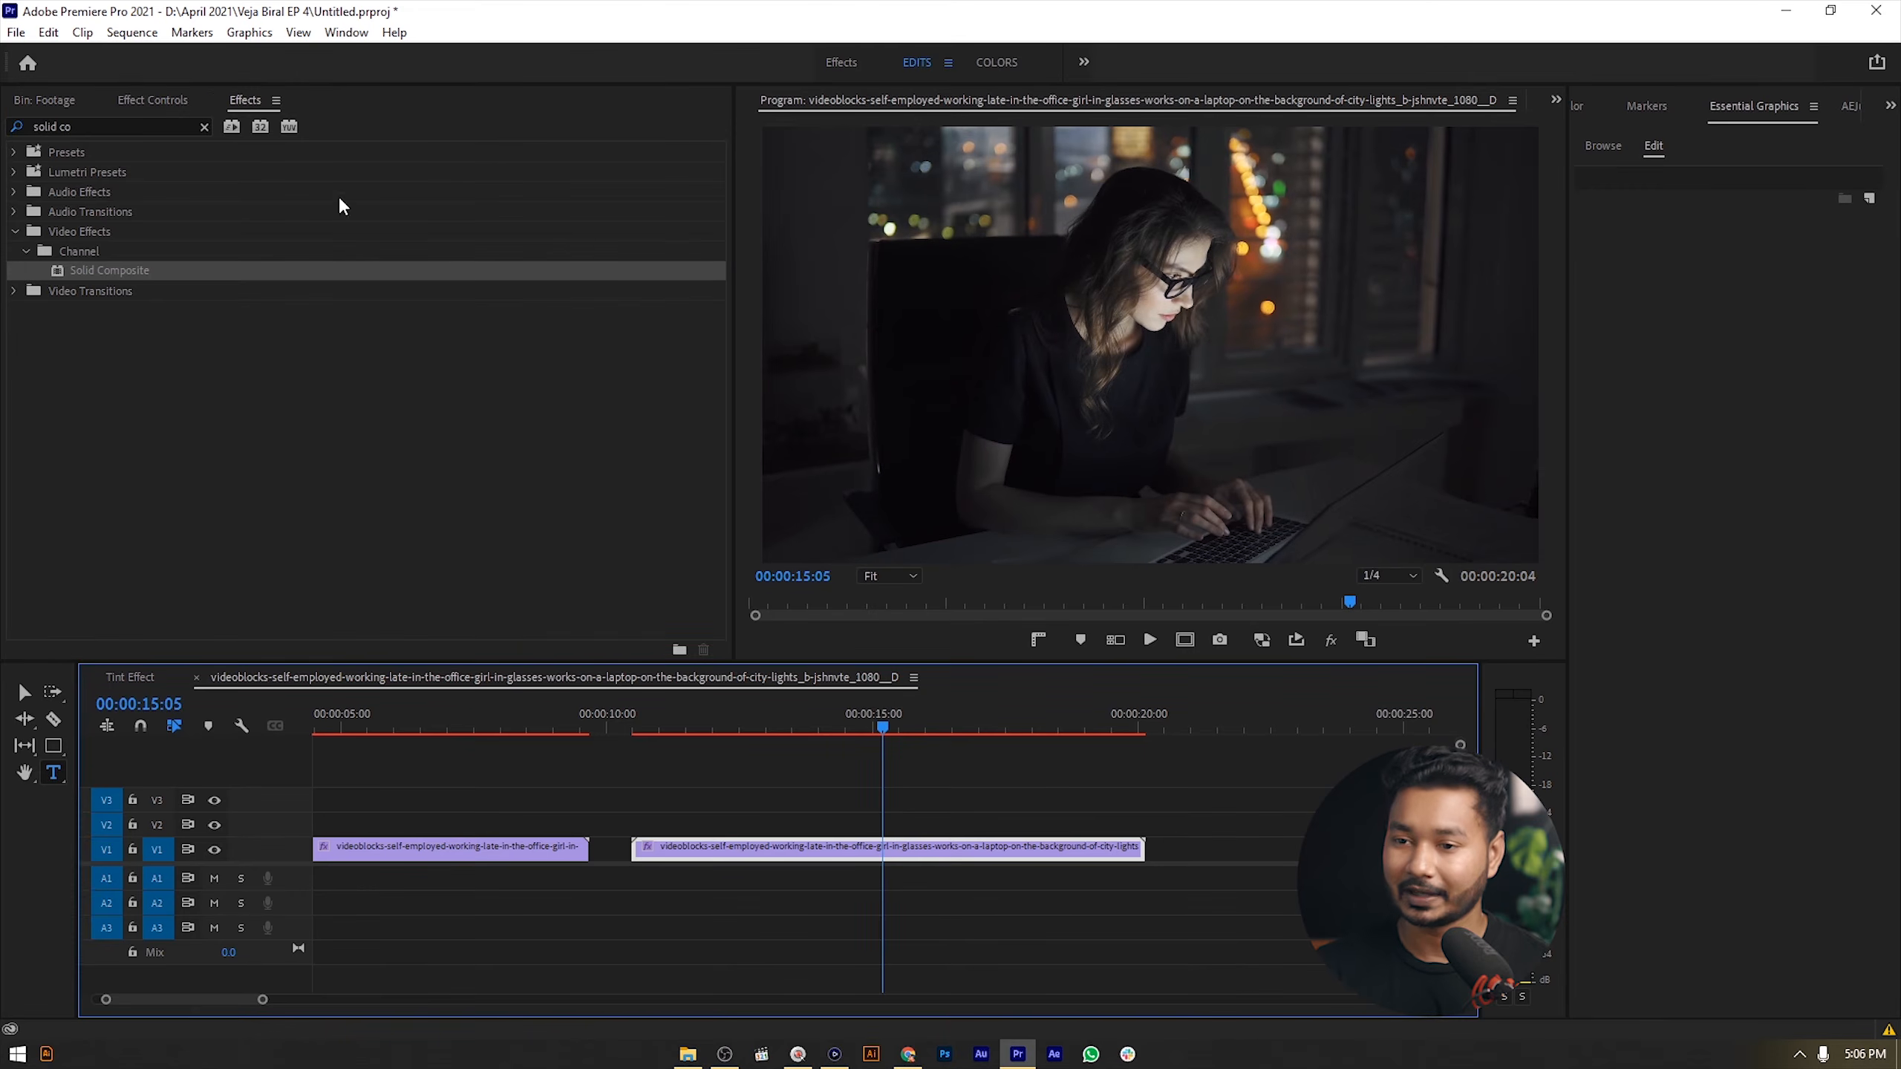
- Set the Solid Composite effect's color to the copied blue, hex 0030FF
click(161, 97)
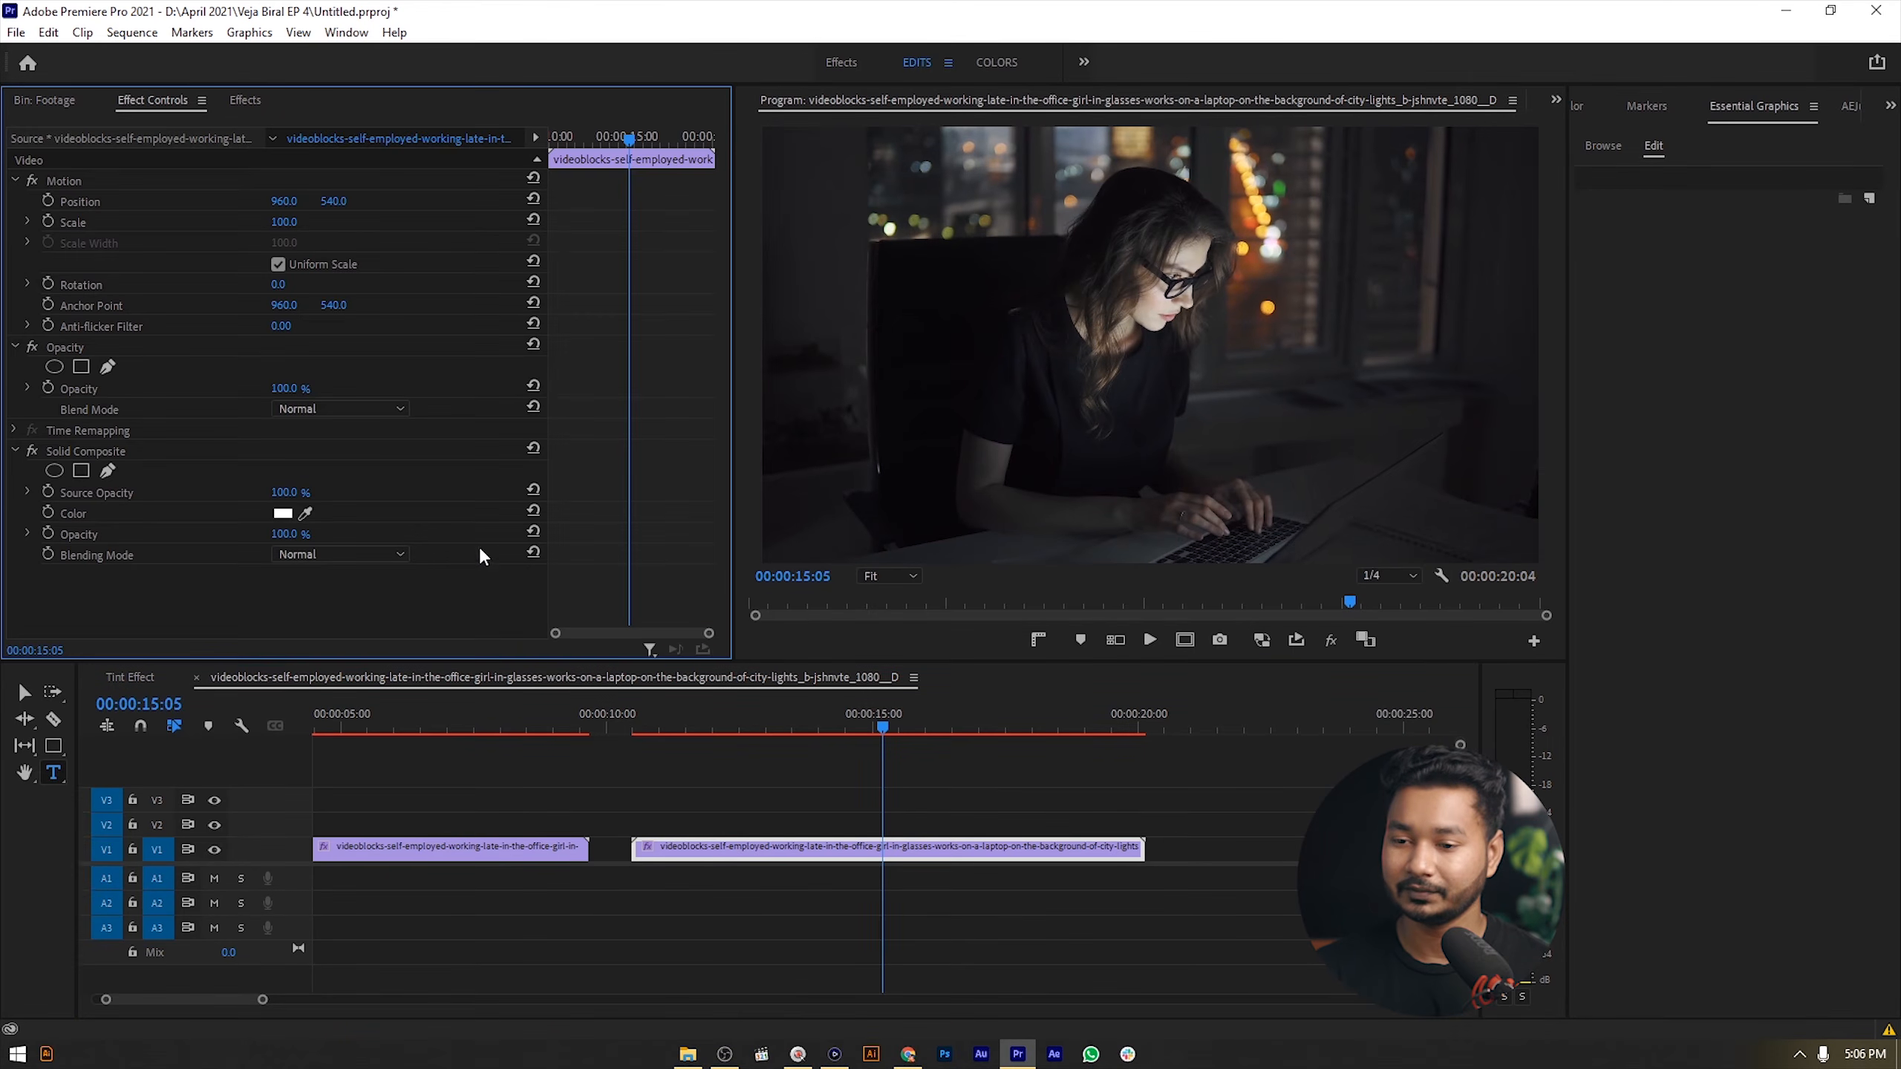
click(121, 516)
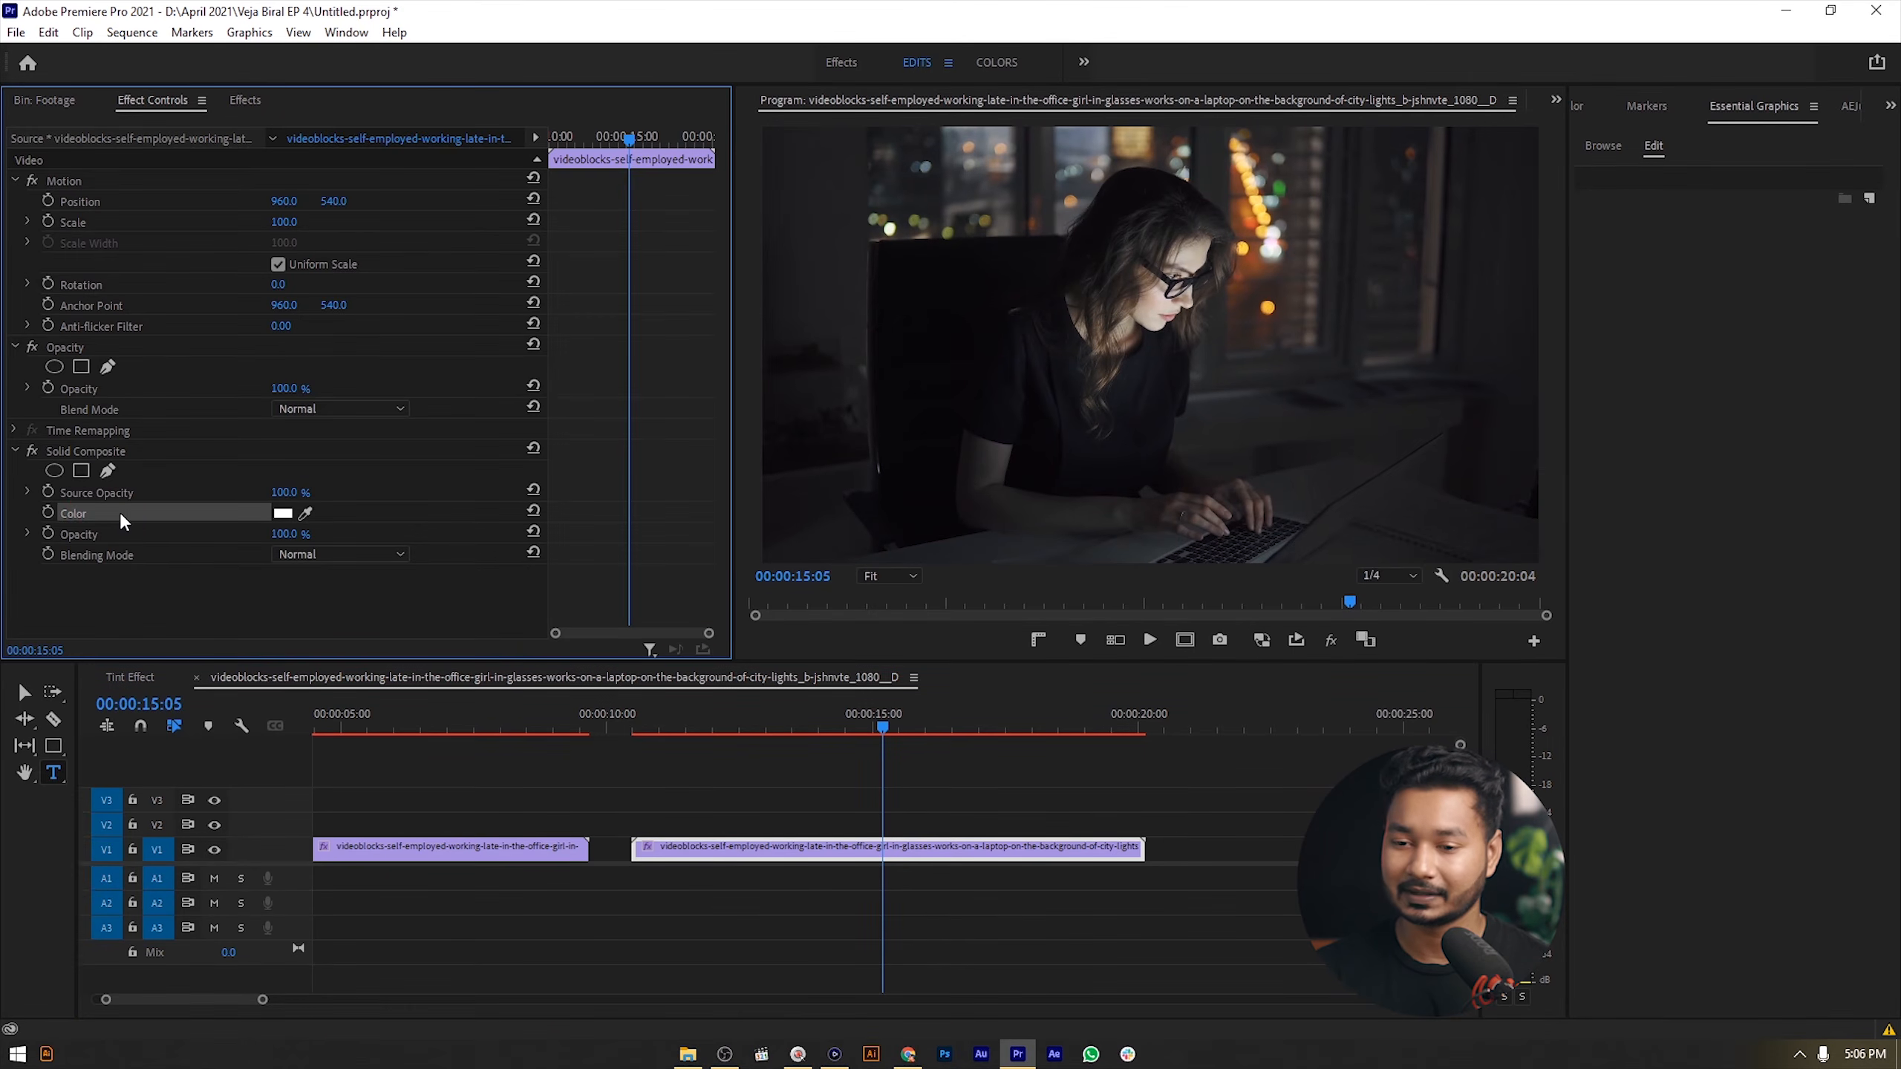
click(283, 515)
click(1064, 669)
key(ctrl+v)
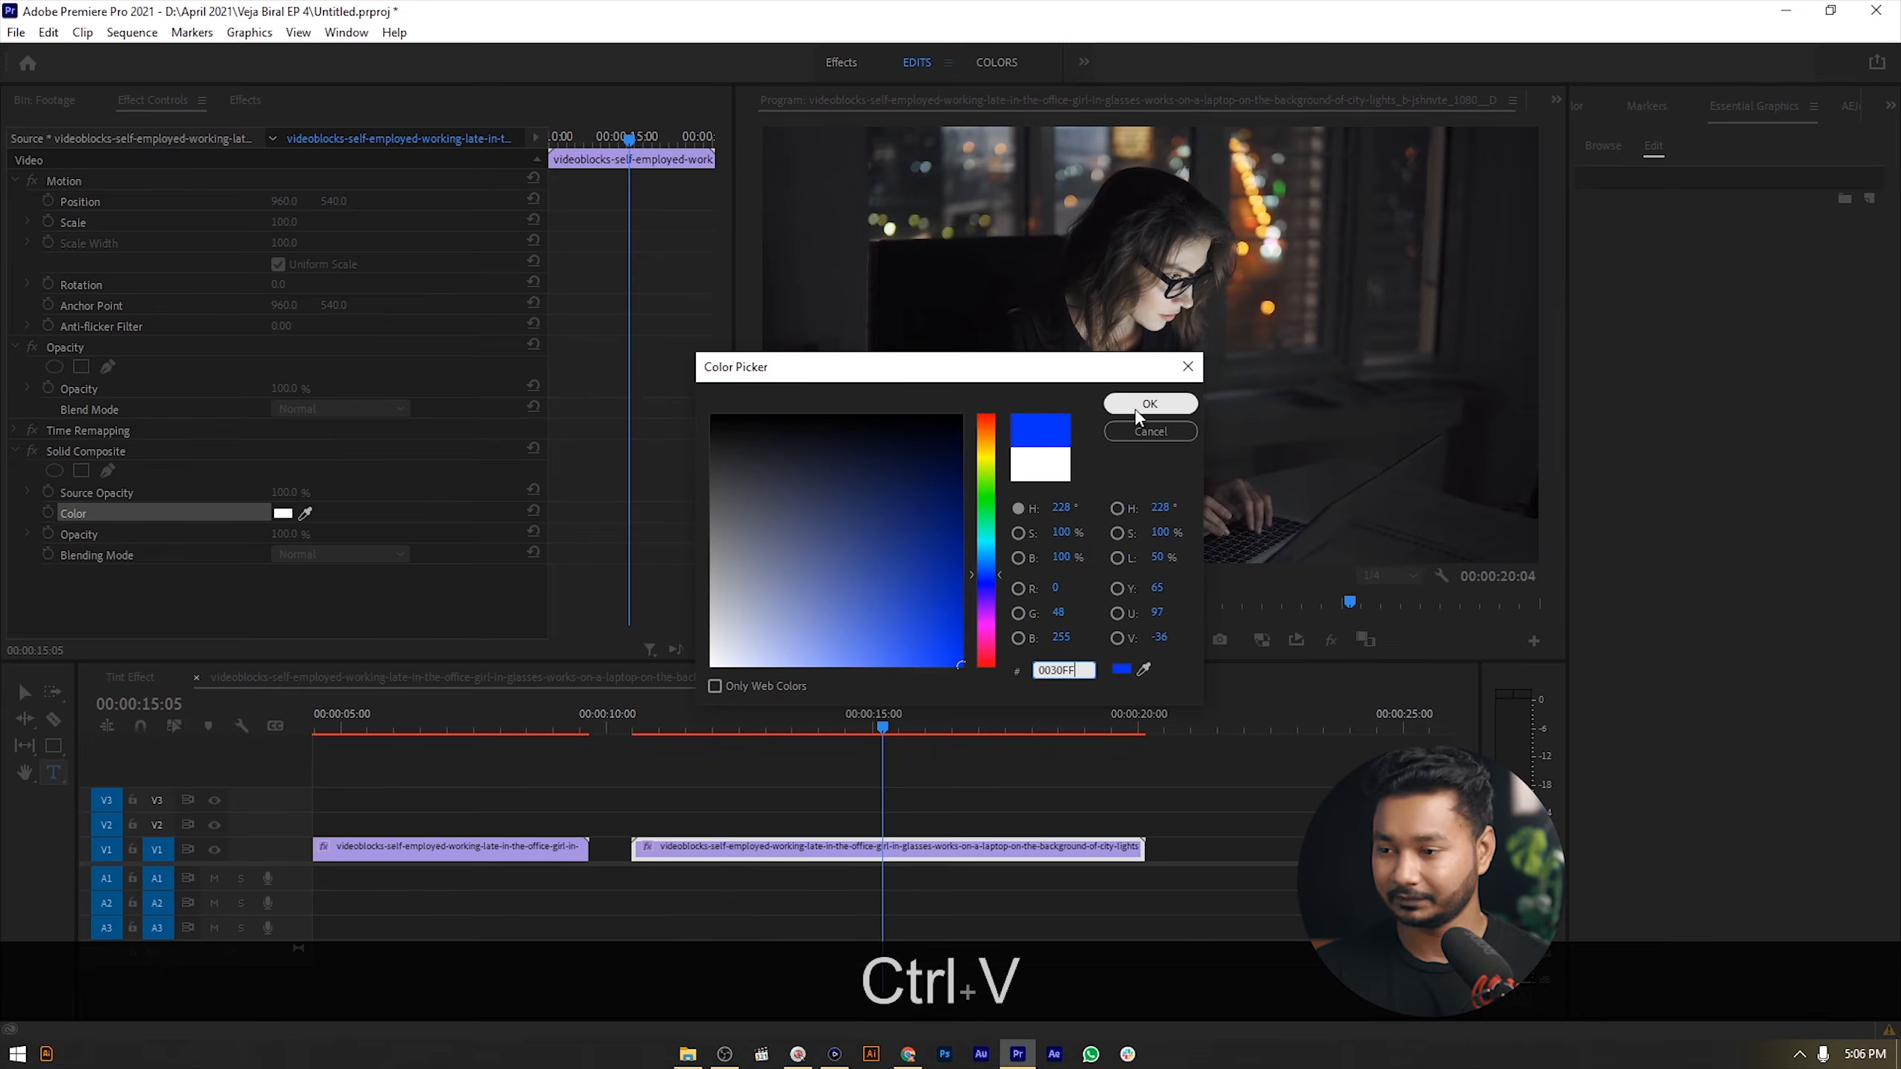
click(1138, 411)
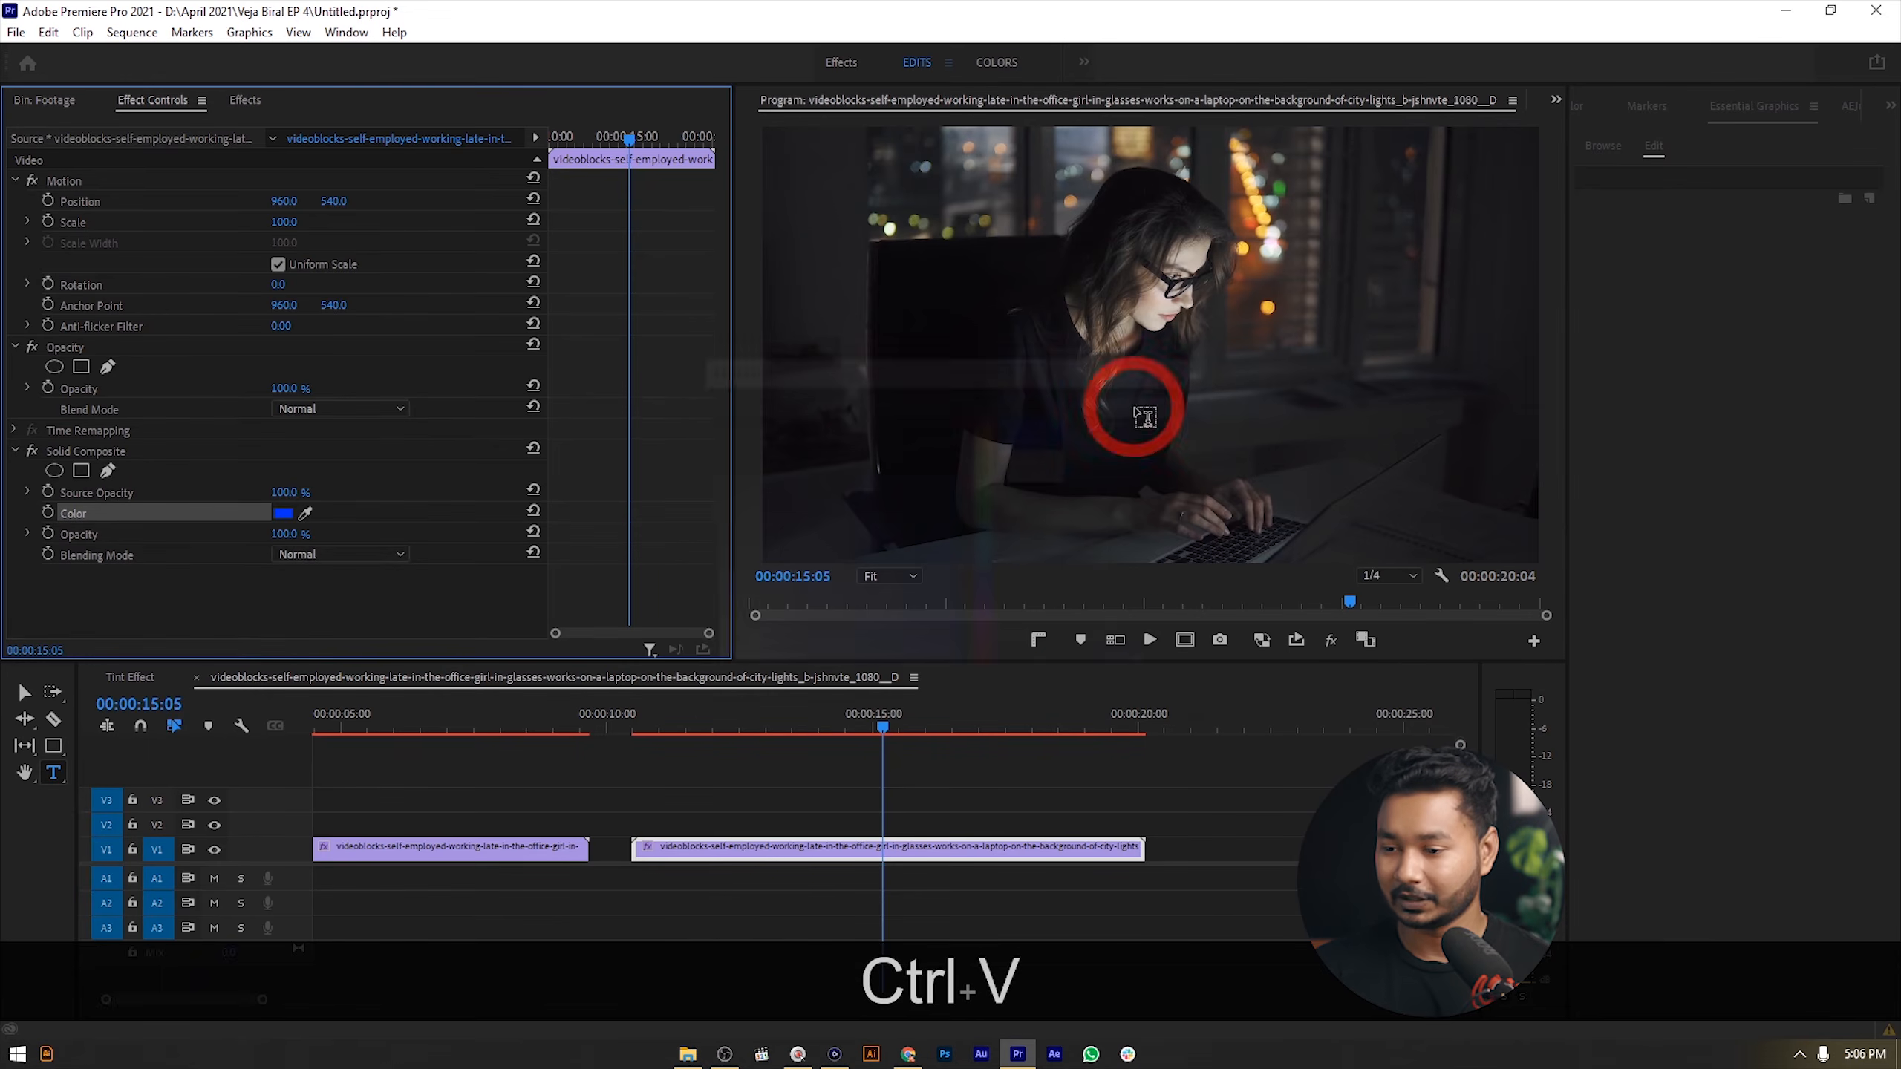
- Set the Solid Composite blending mode to Luminosity and compare the clip with the Tint version before it
click(136, 556)
click(392, 551)
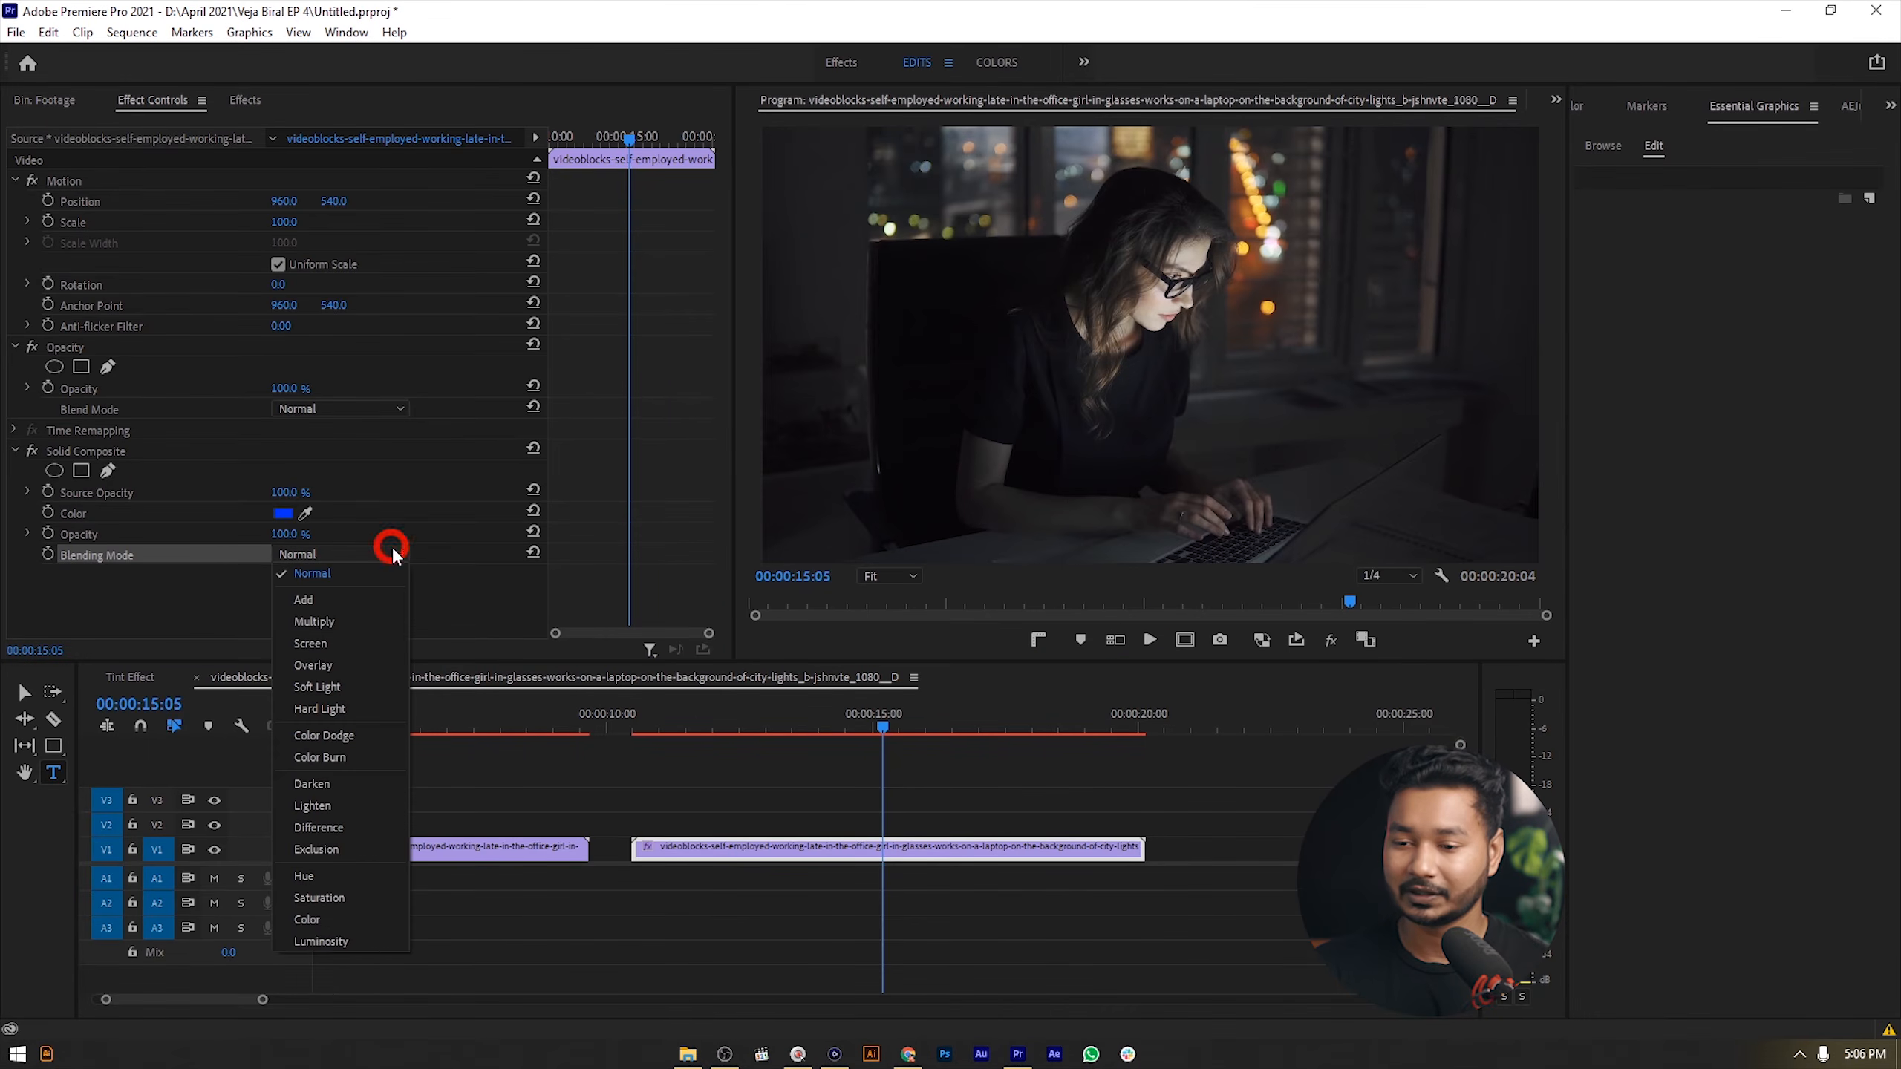
click(348, 942)
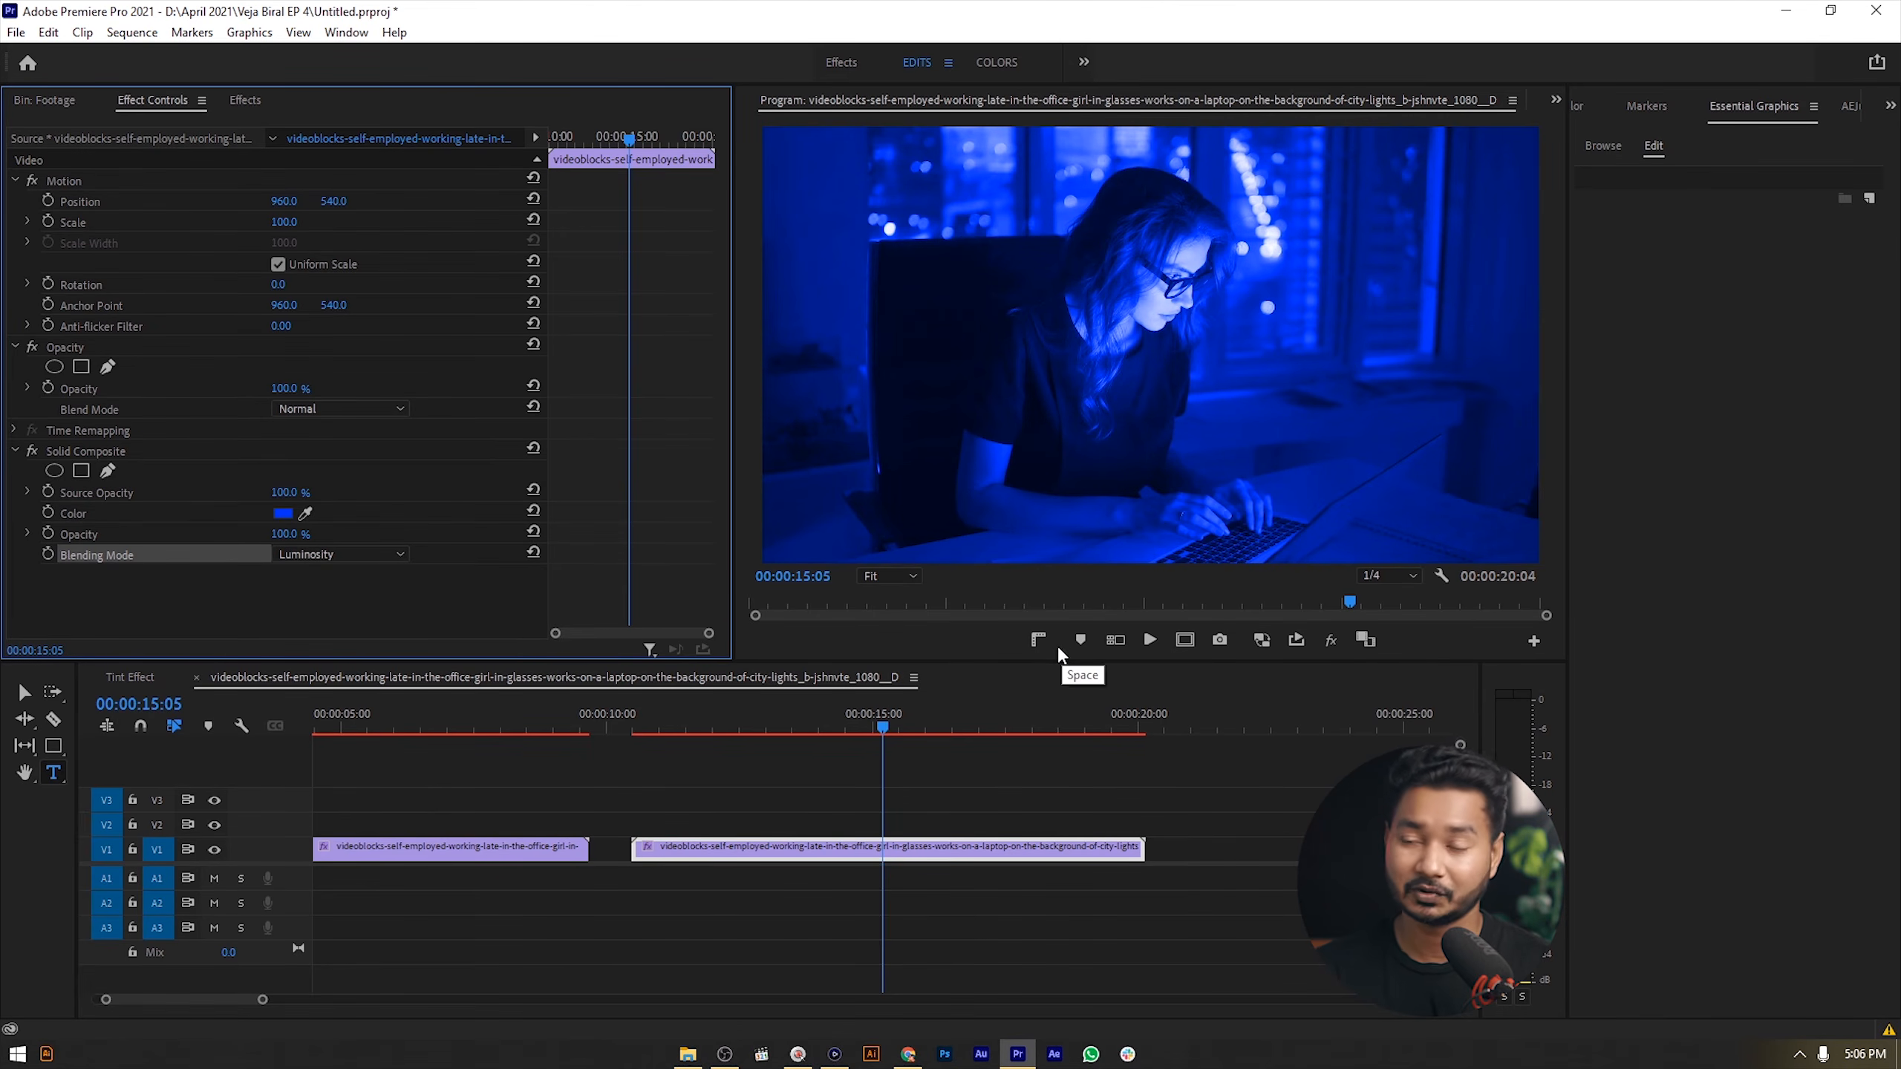
click(487, 724)
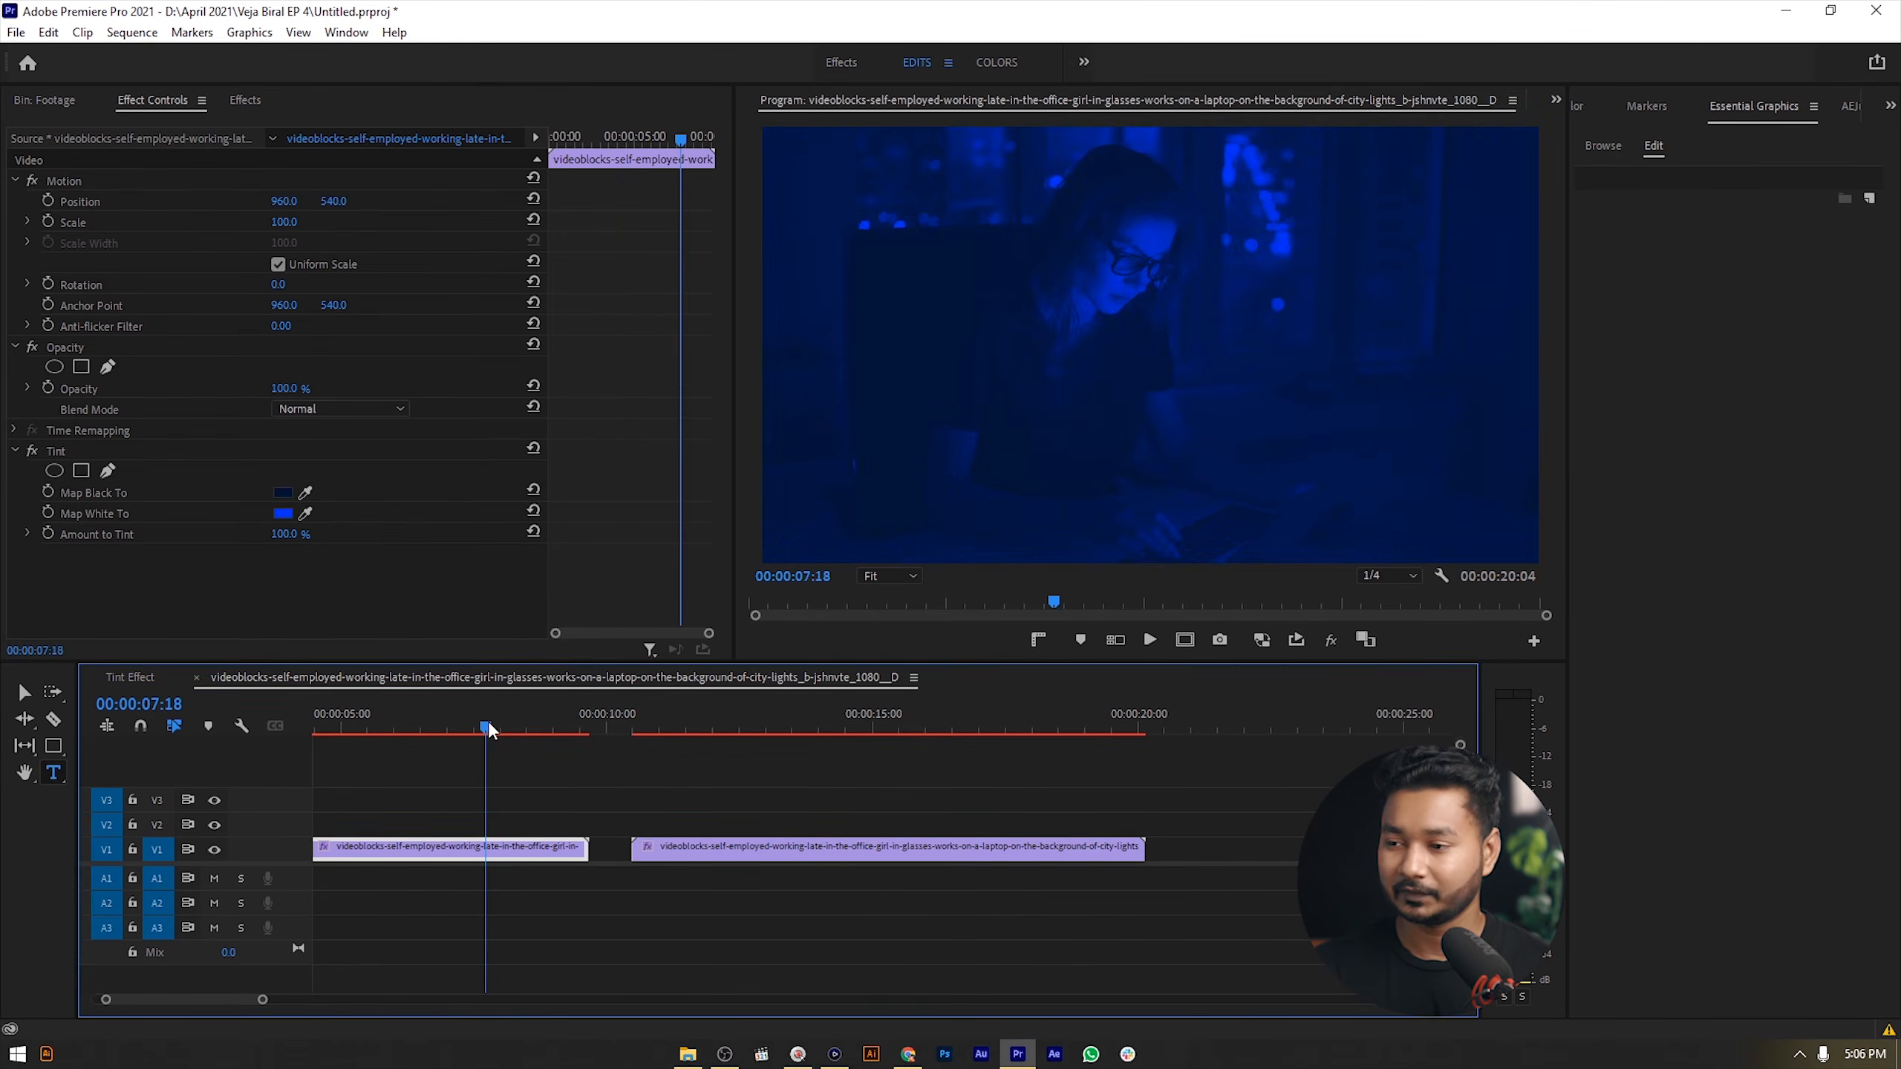
click(776, 718)
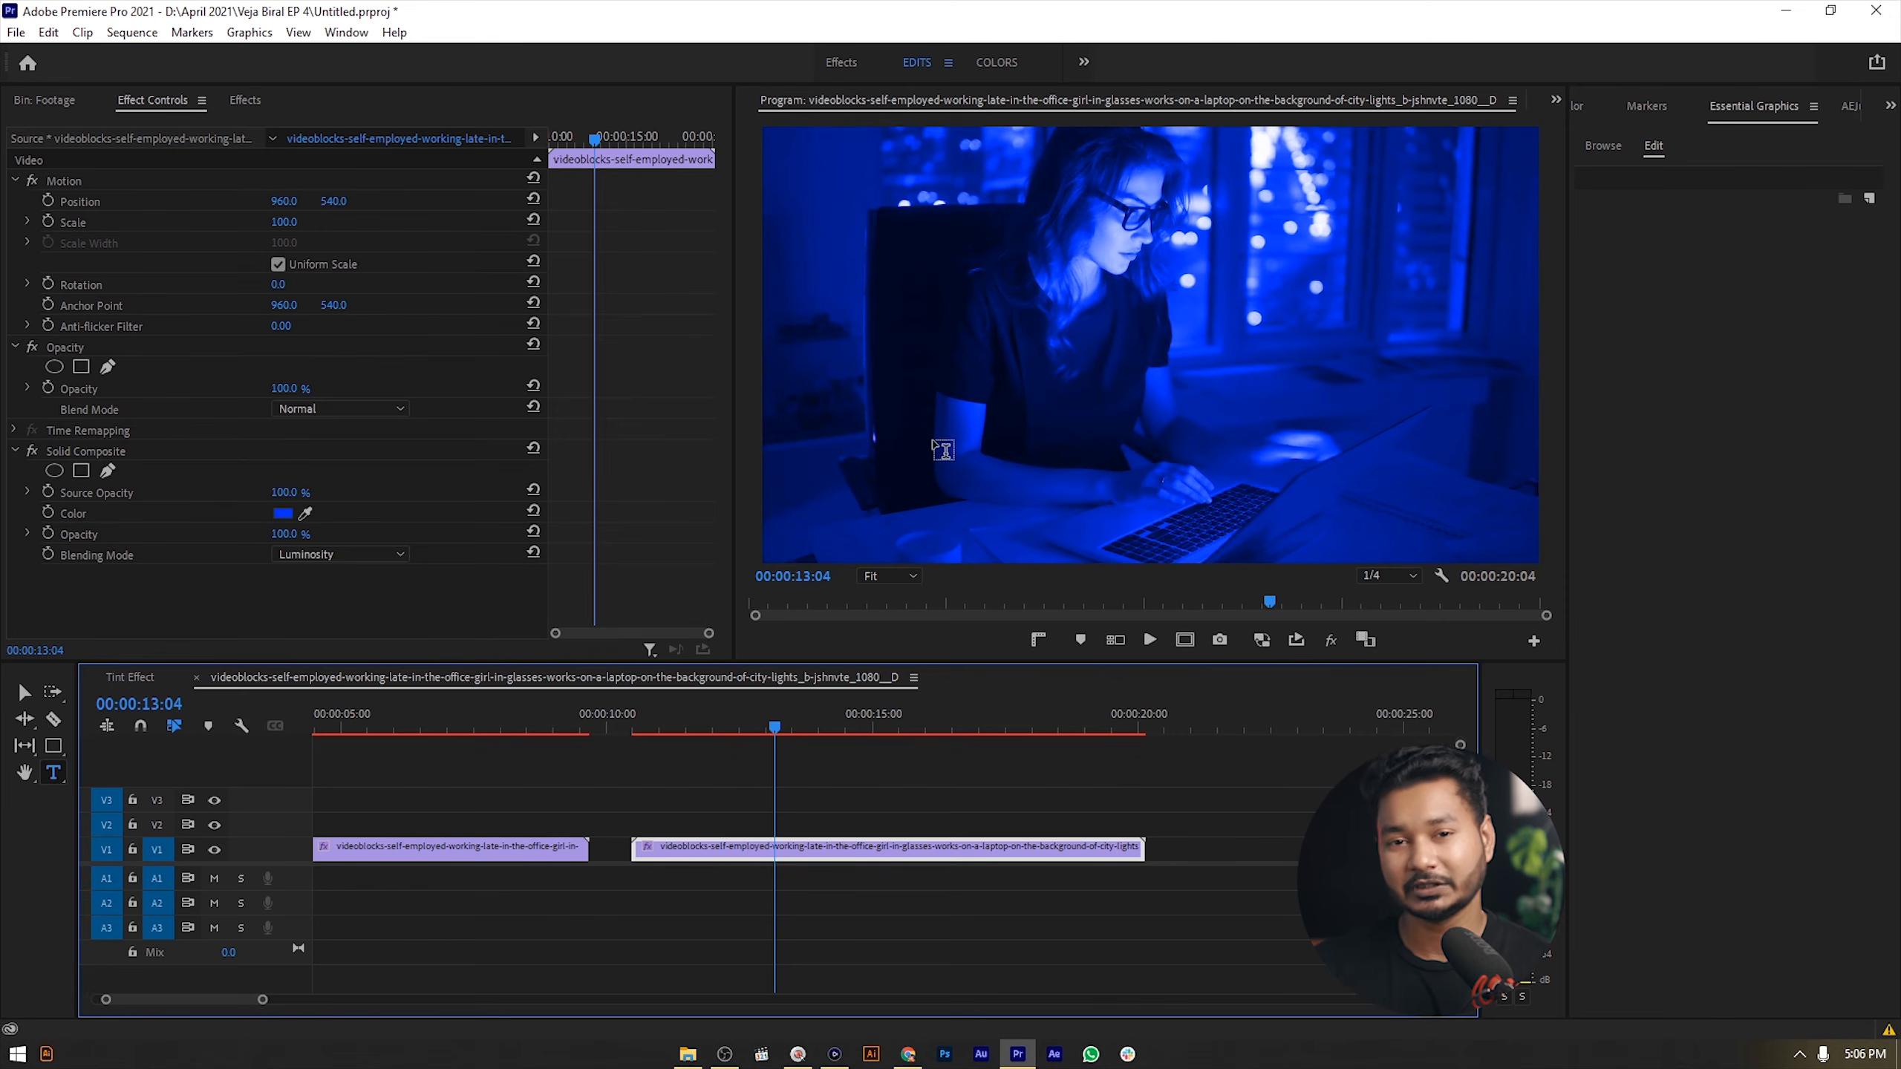
- Try the Screen, Darken and Hard Light blending modes on the Solid Composite effect and return to Luminosity
click(341, 554)
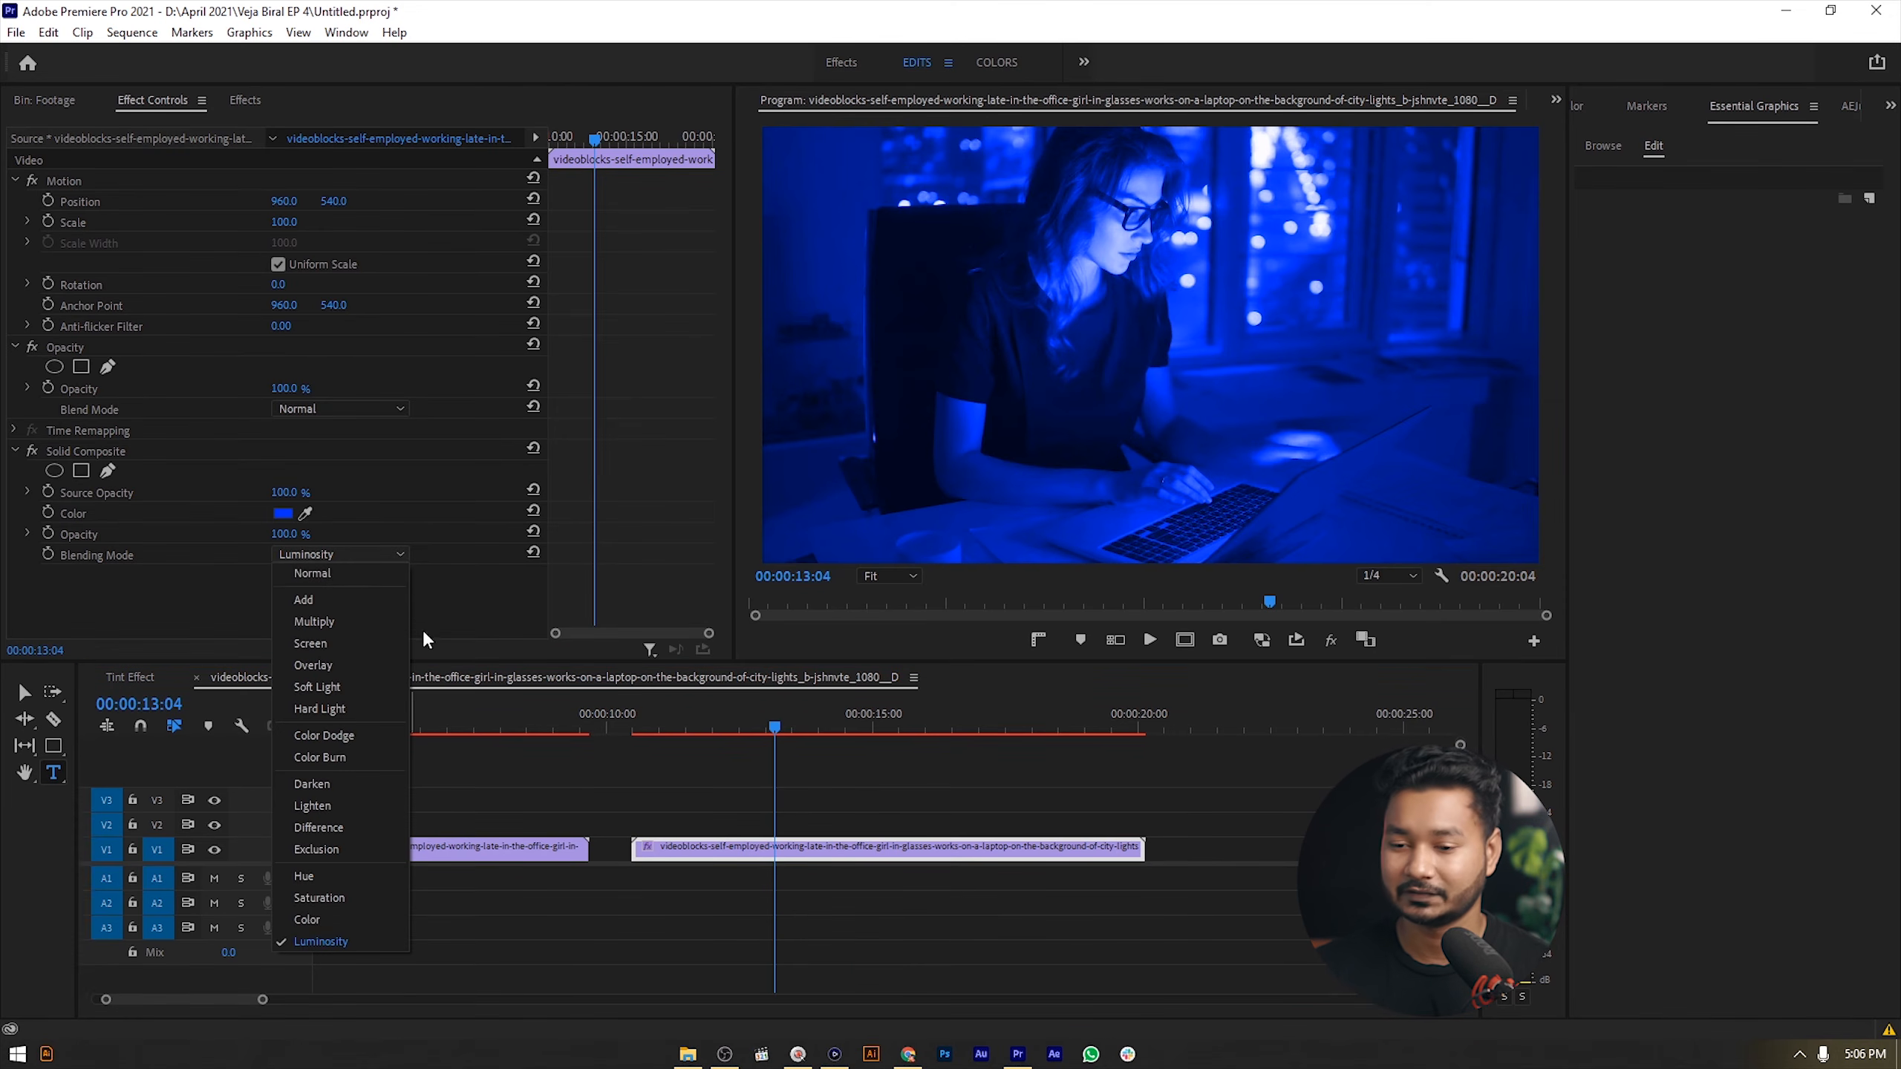
click(381, 647)
click(383, 554)
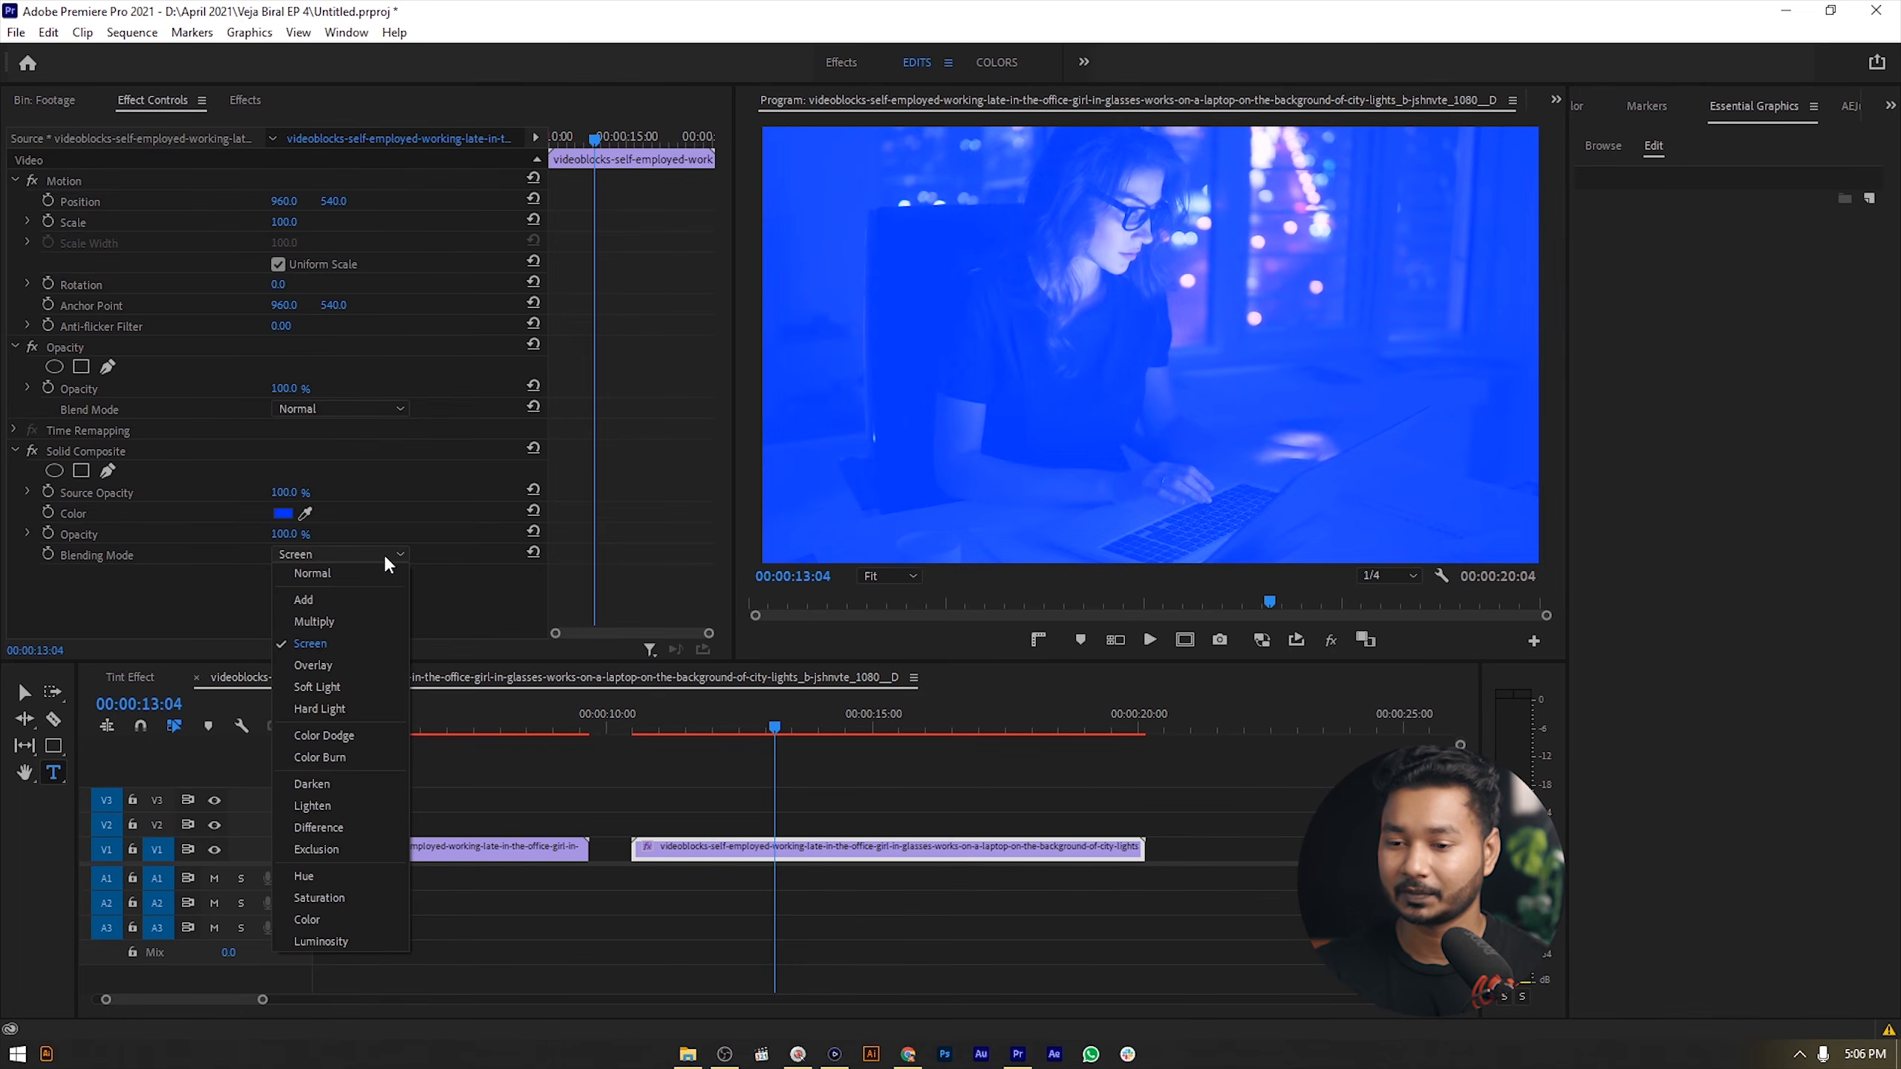
click(371, 781)
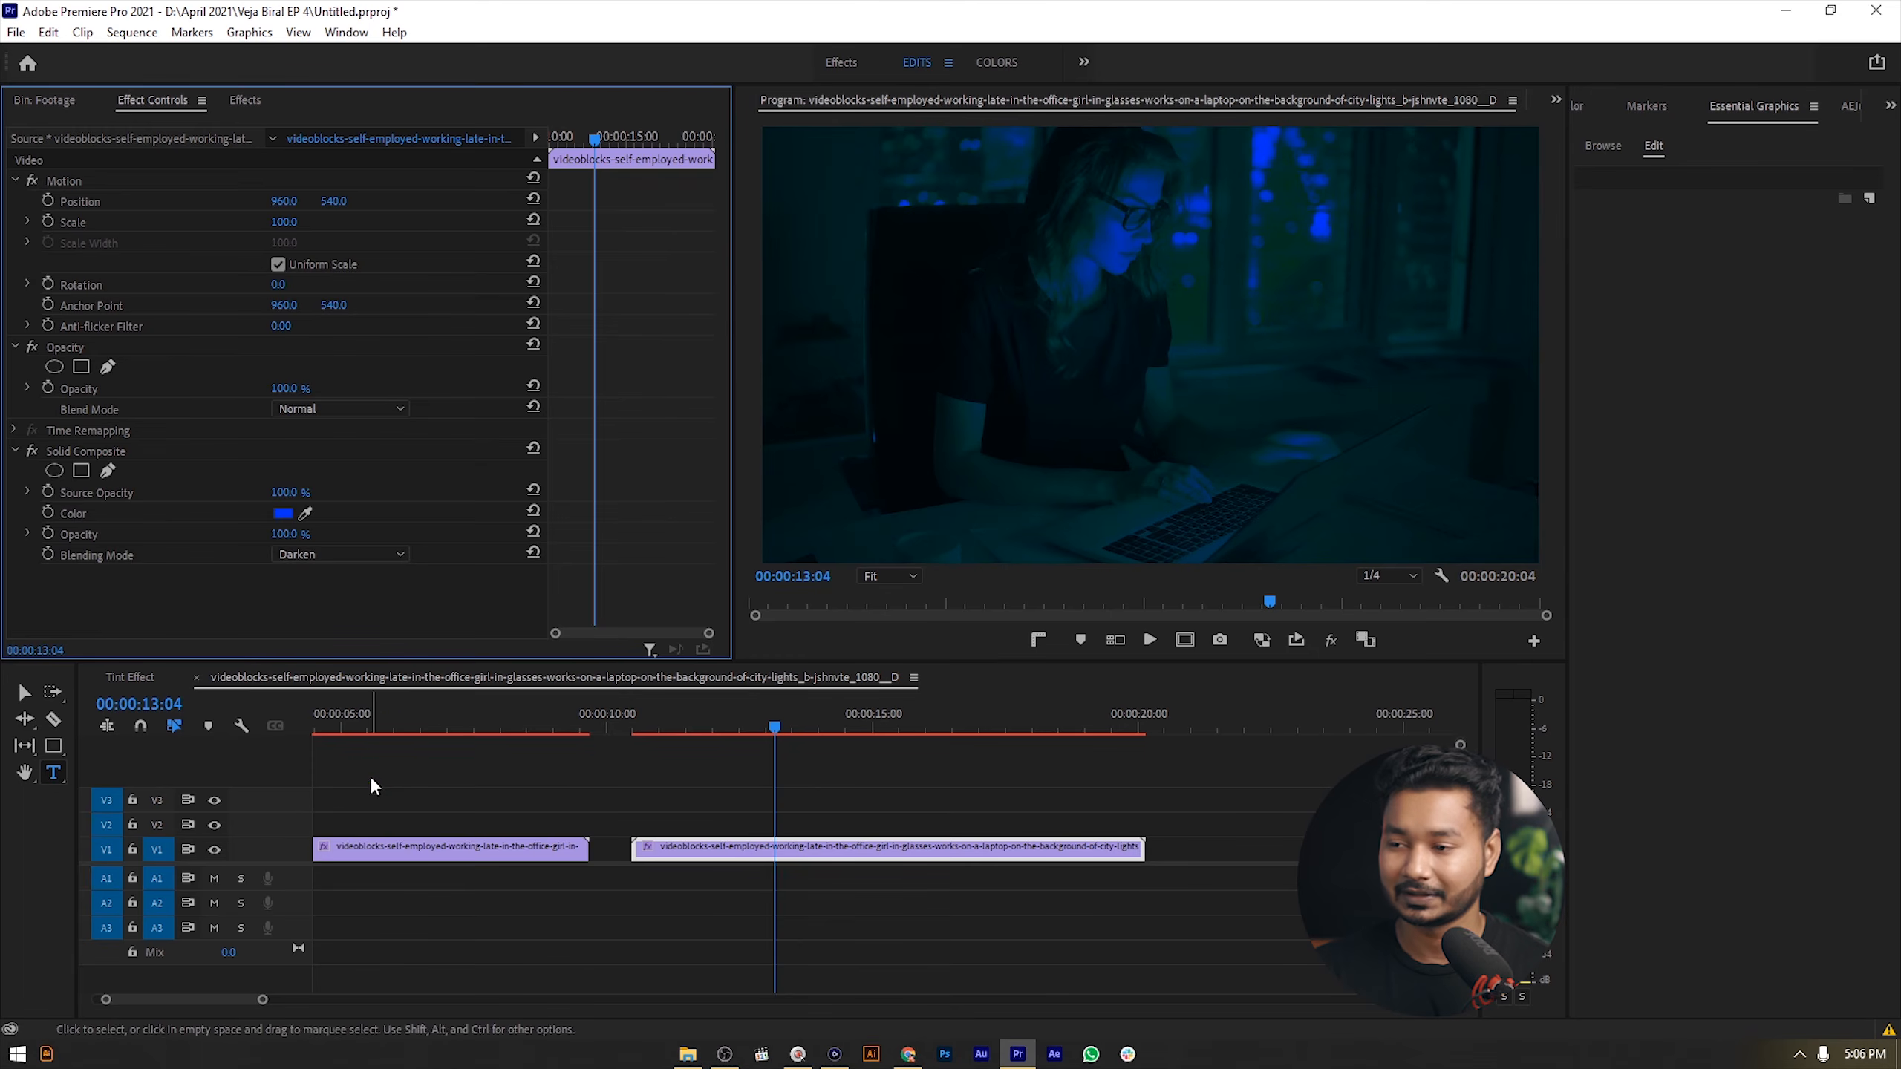
click(342, 555)
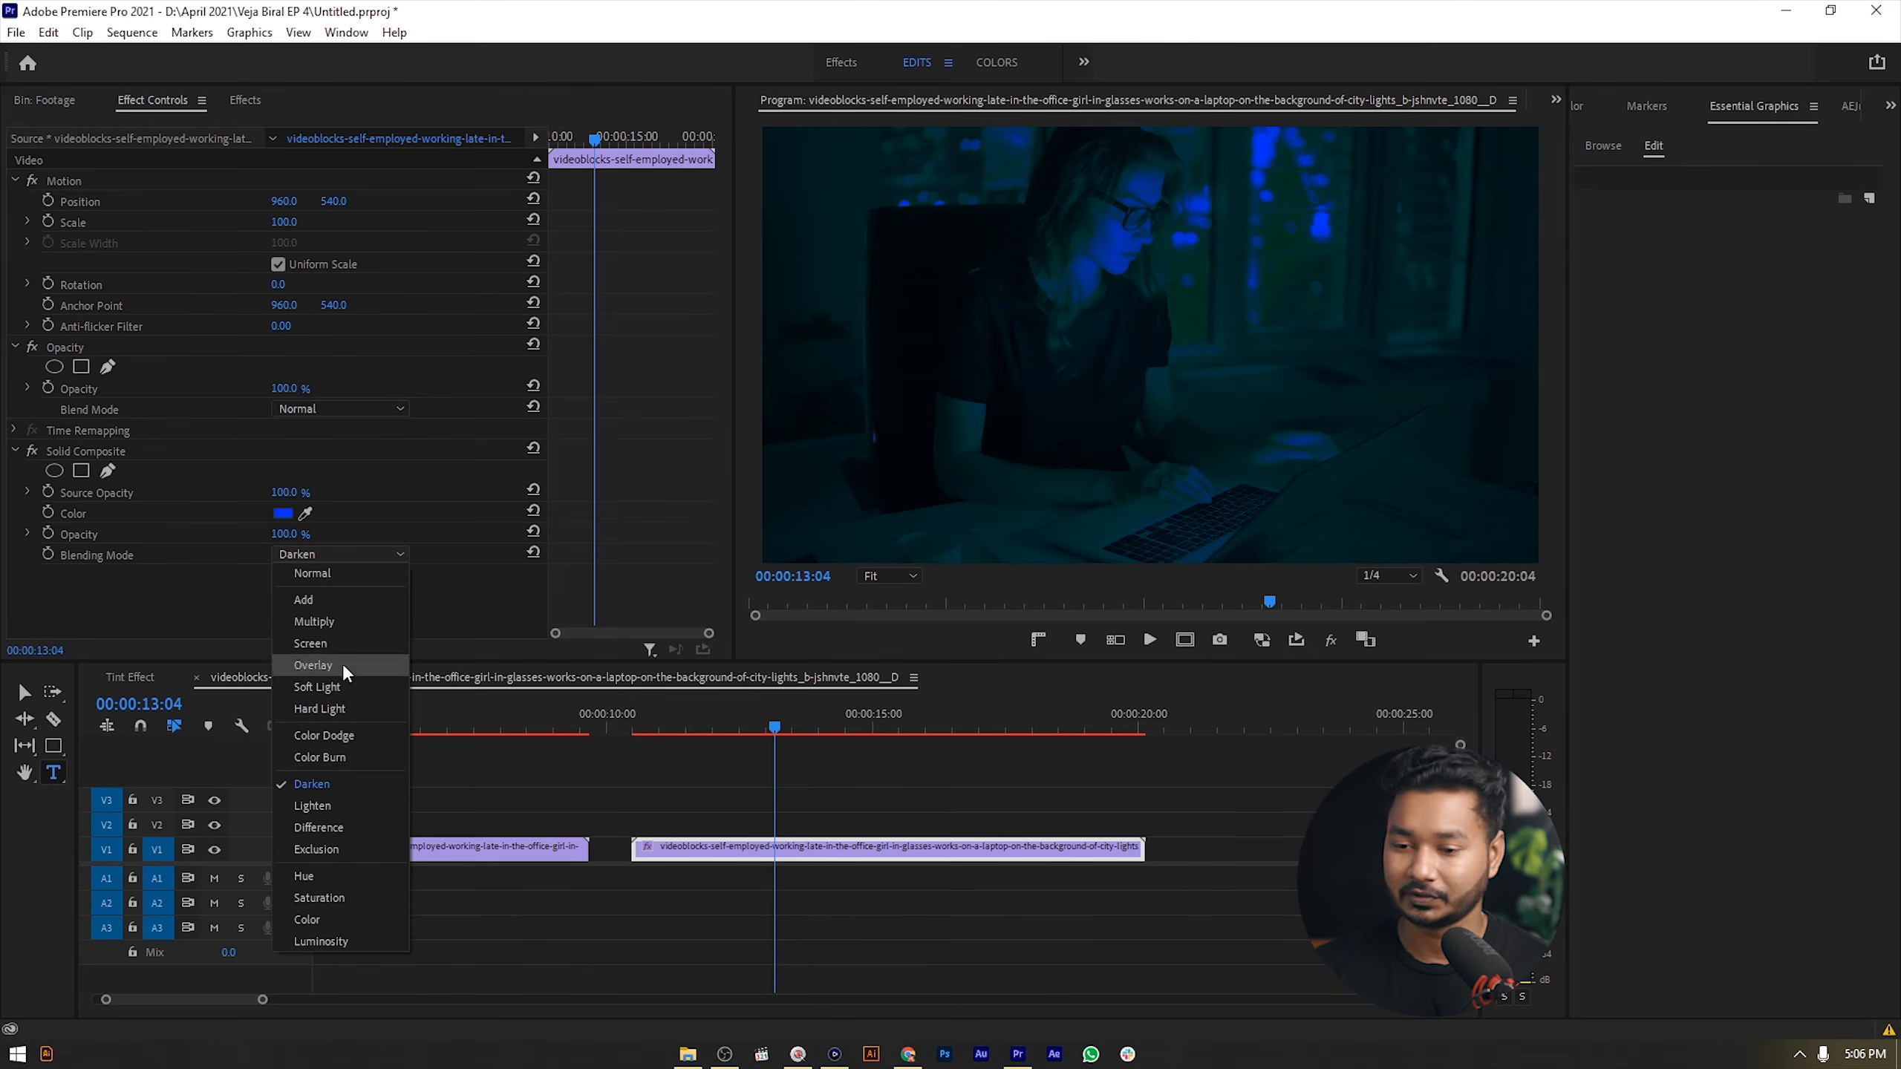
click(342, 707)
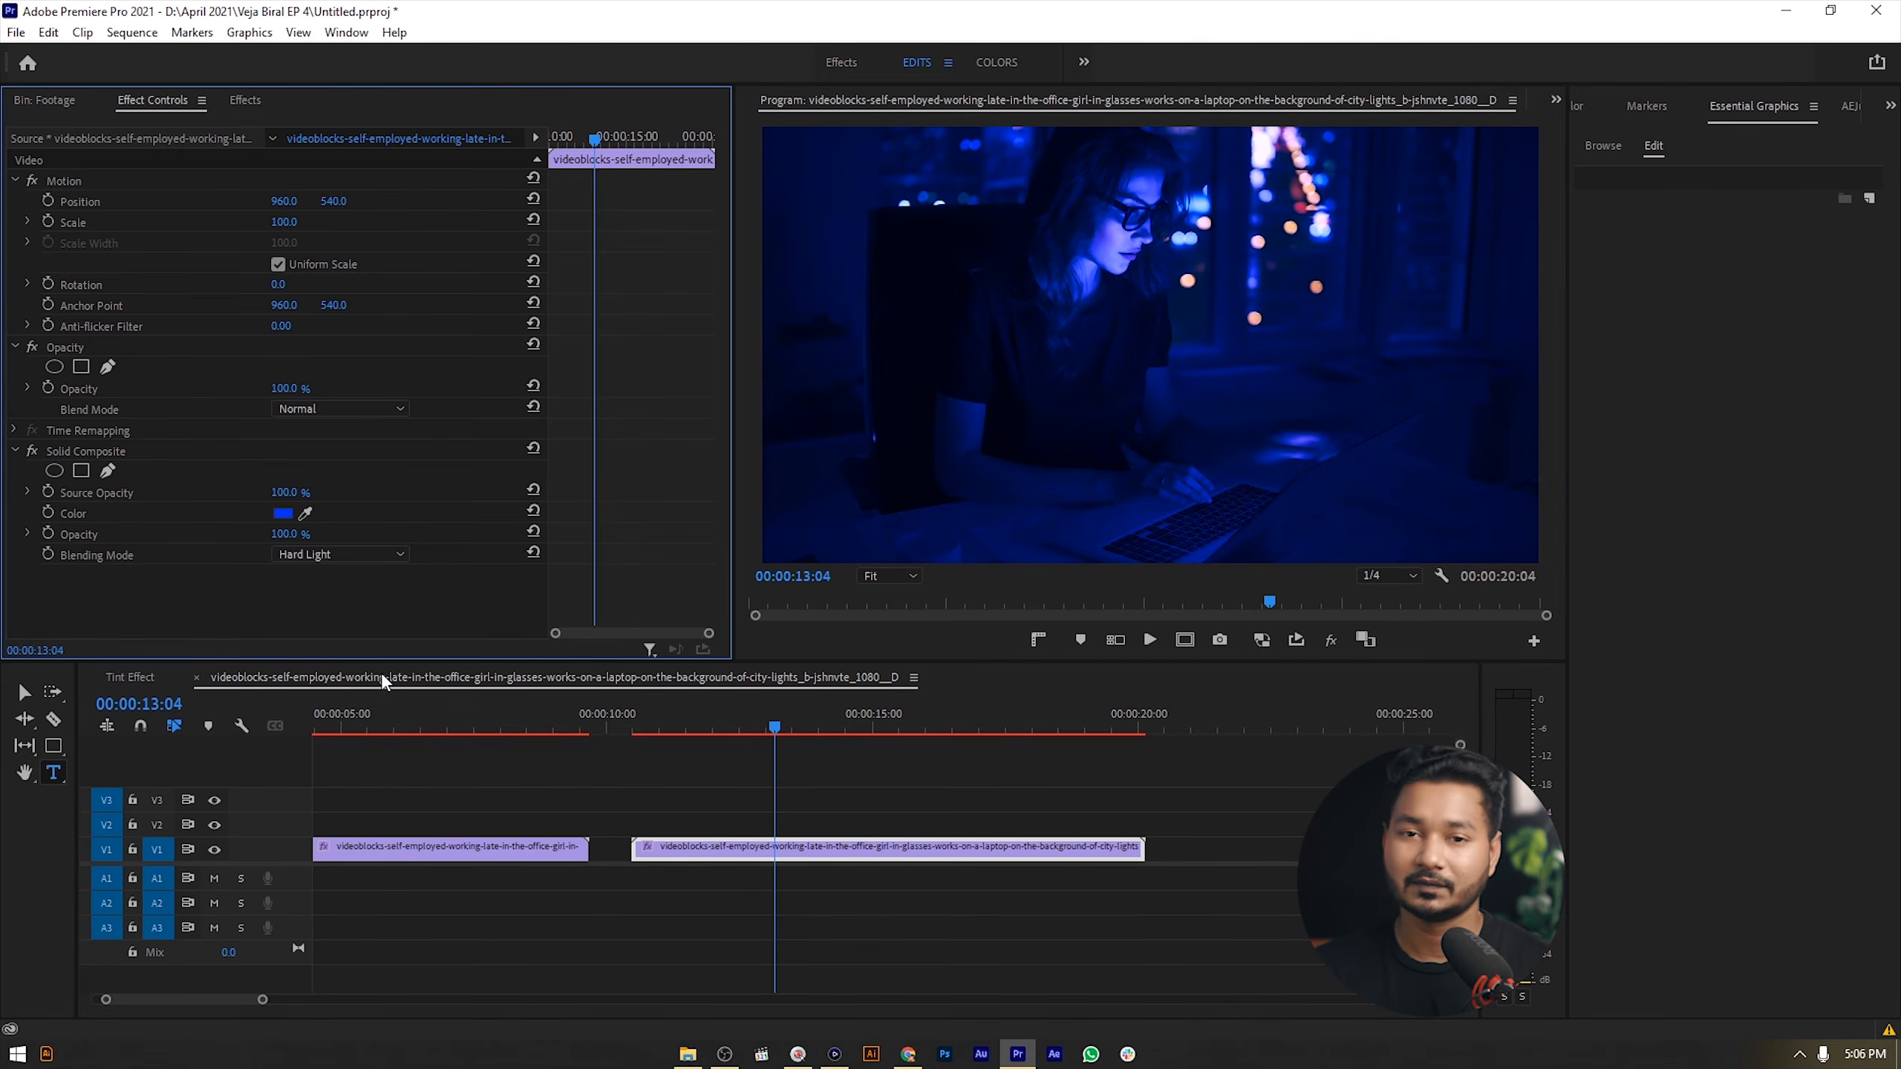
click(378, 554)
click(330, 940)
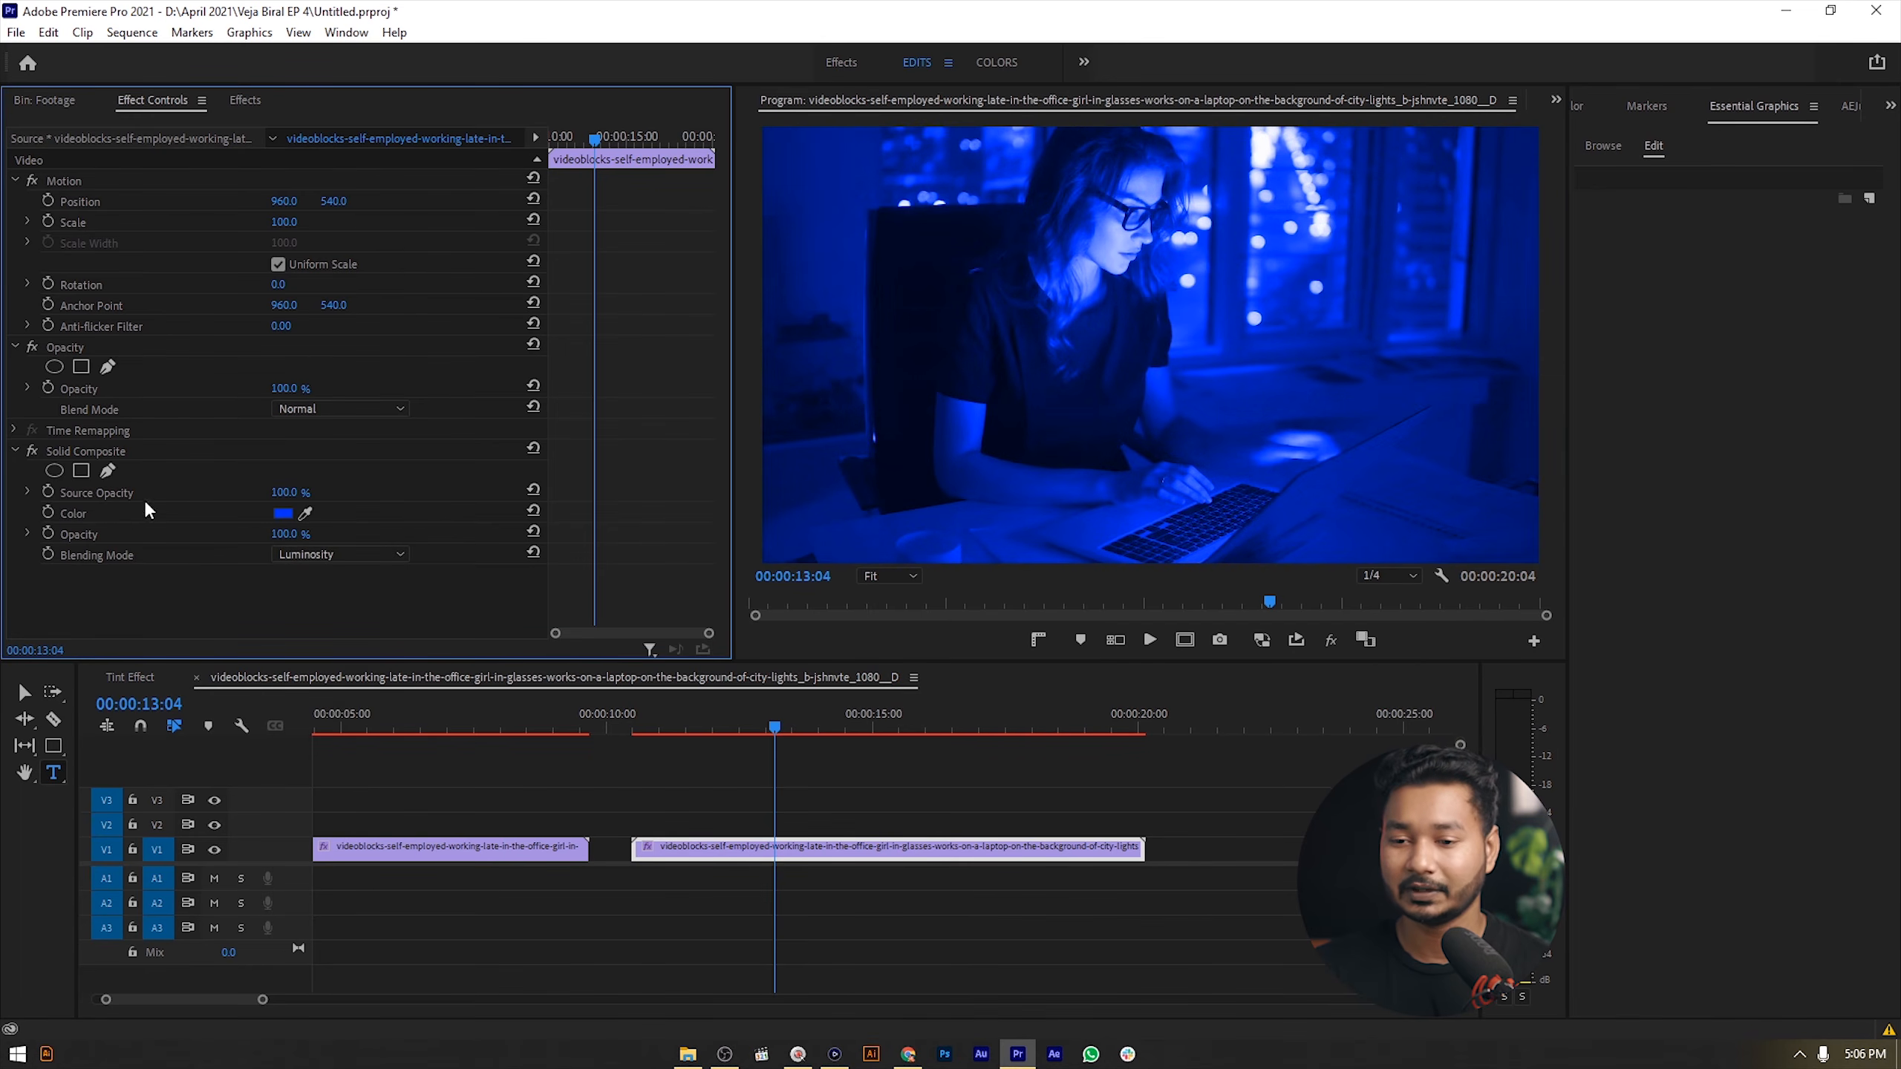
- Try the Solid Composite effect at 26% opacity and return it to 100%
drag(314, 544, 308, 544)
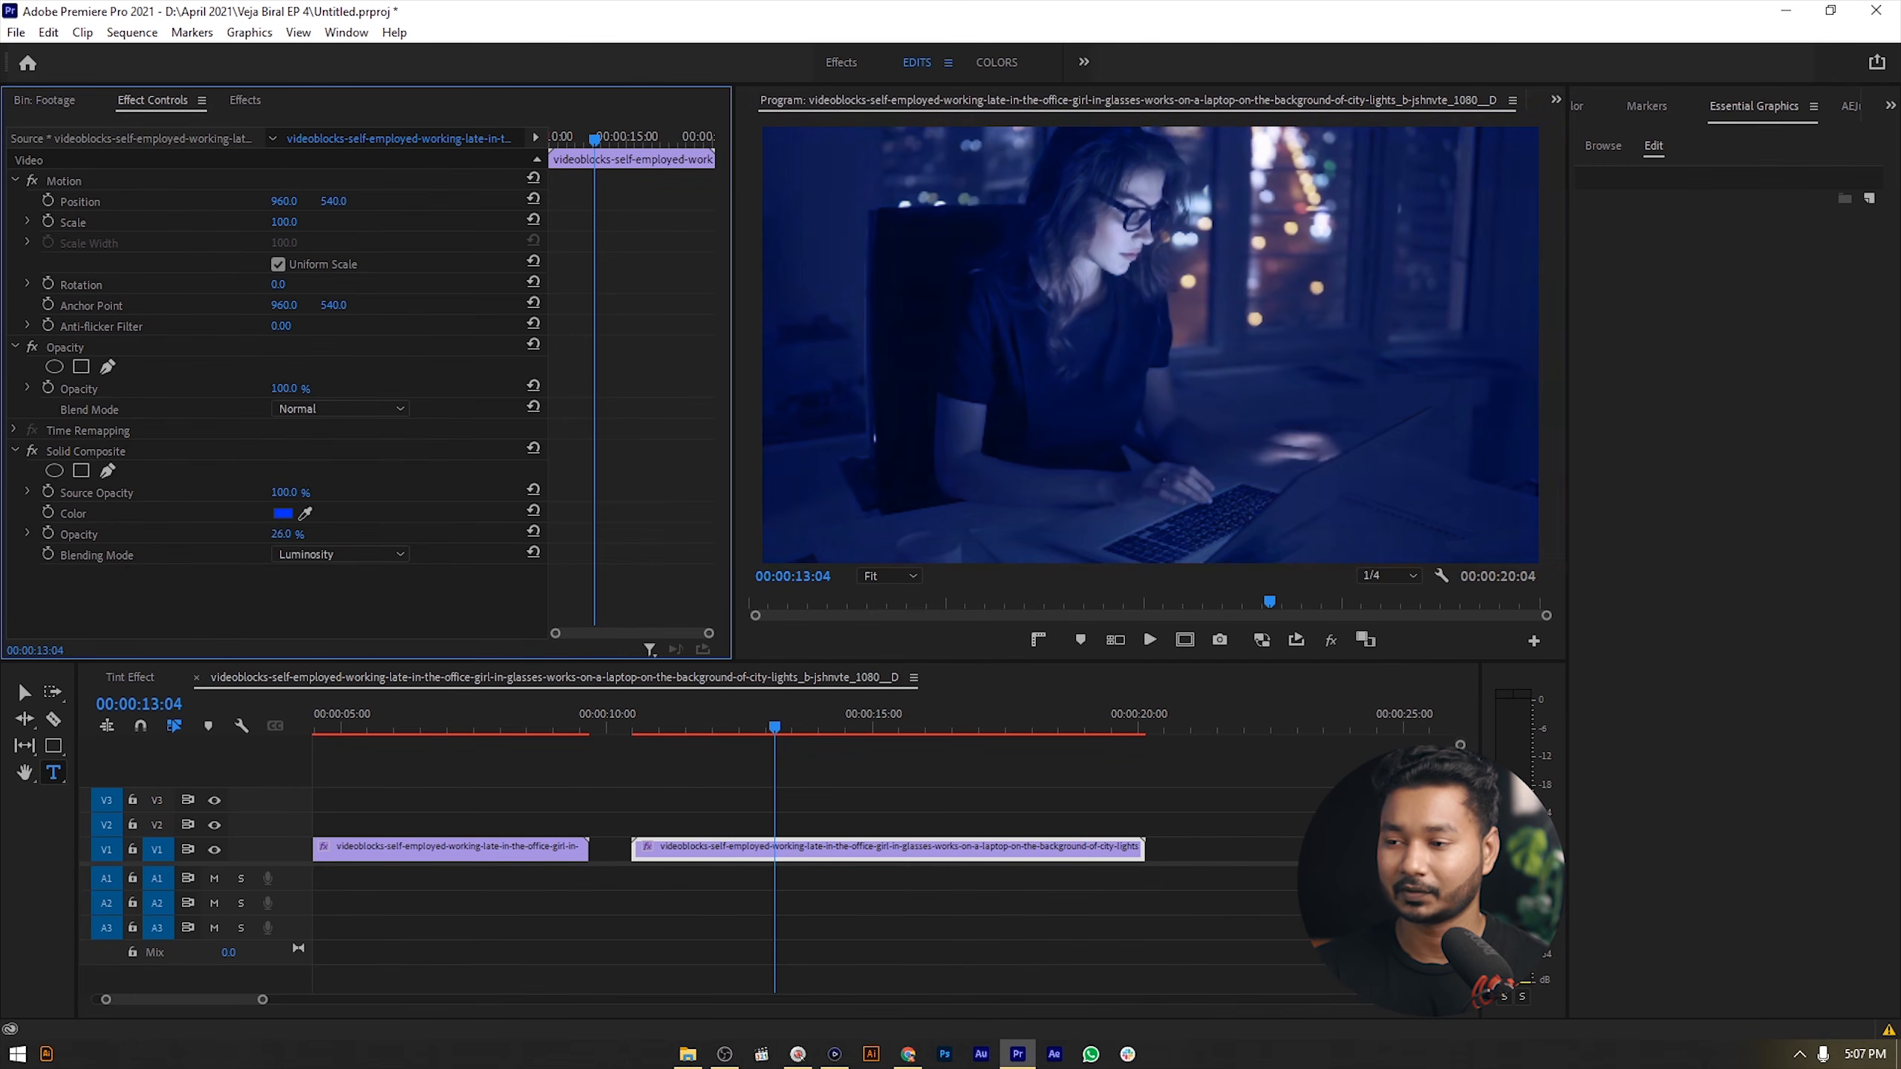
drag(308, 543, 433, 539)
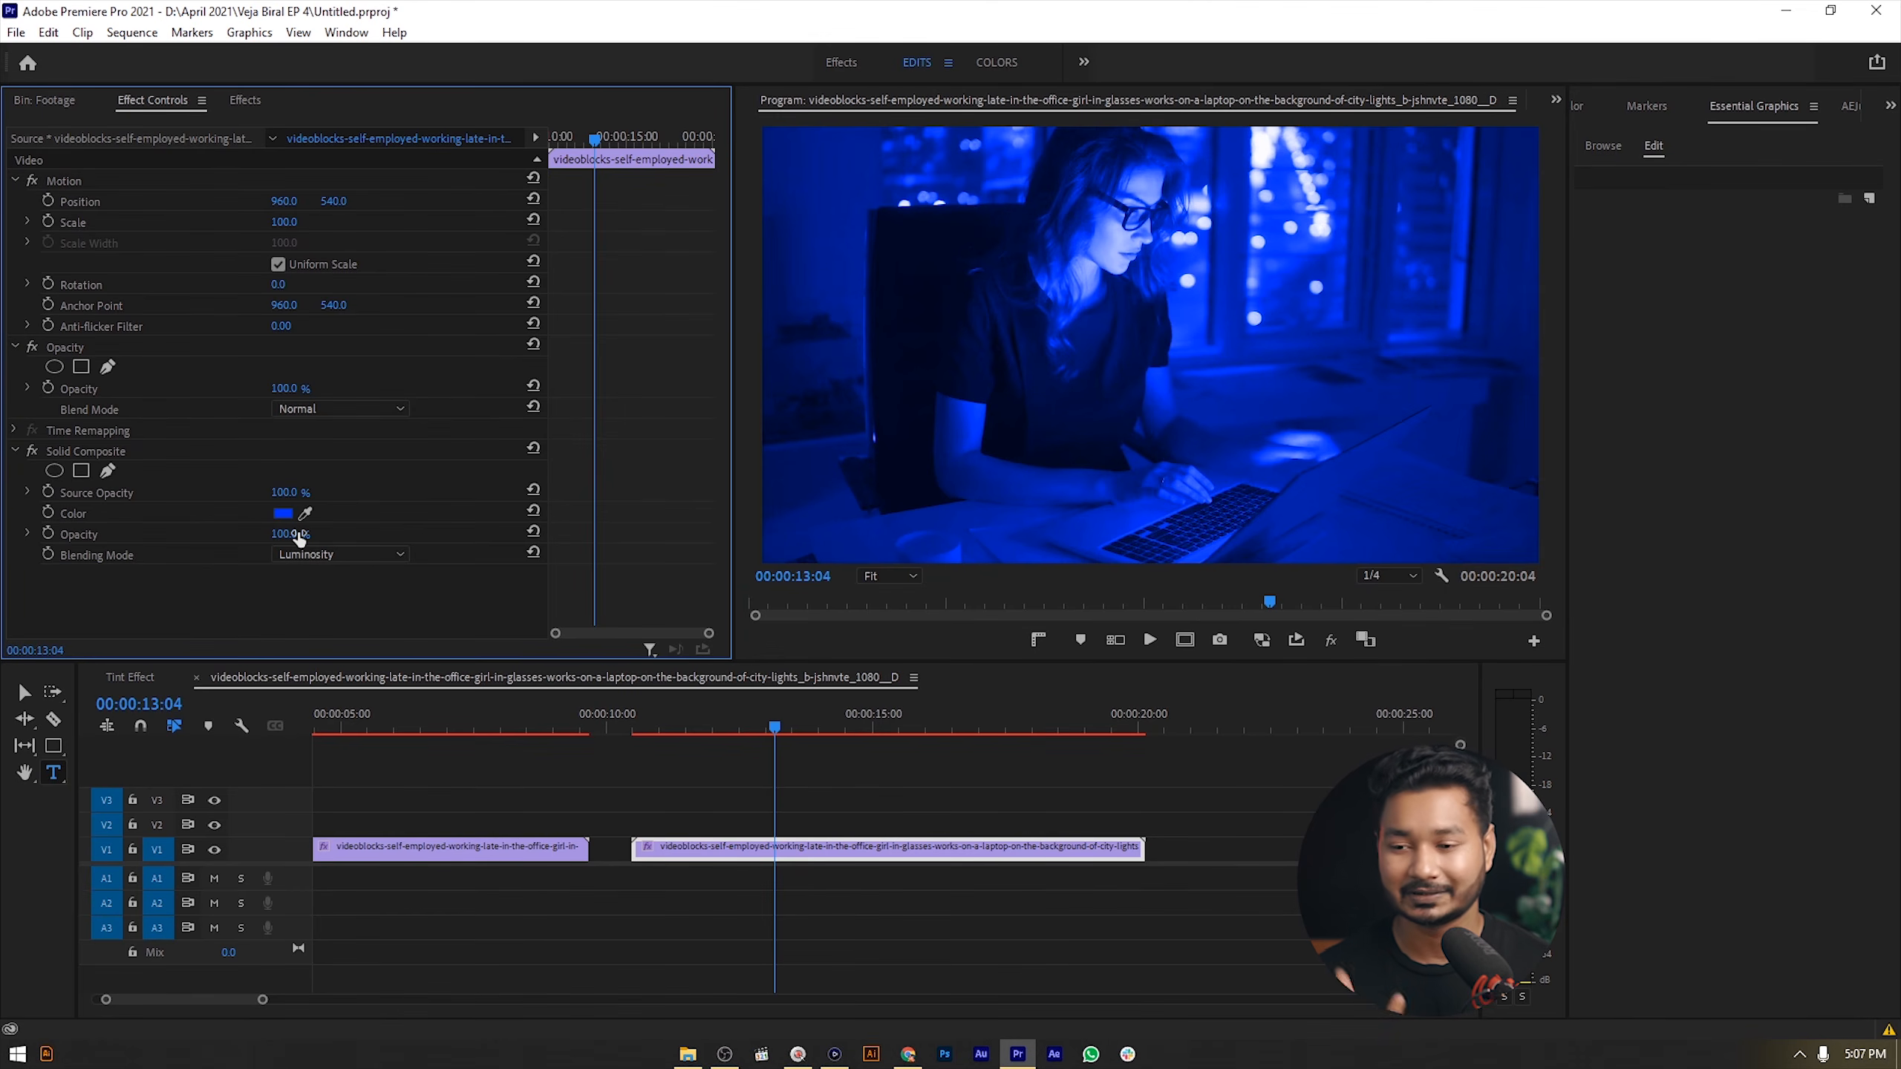
key(ctrl+s)
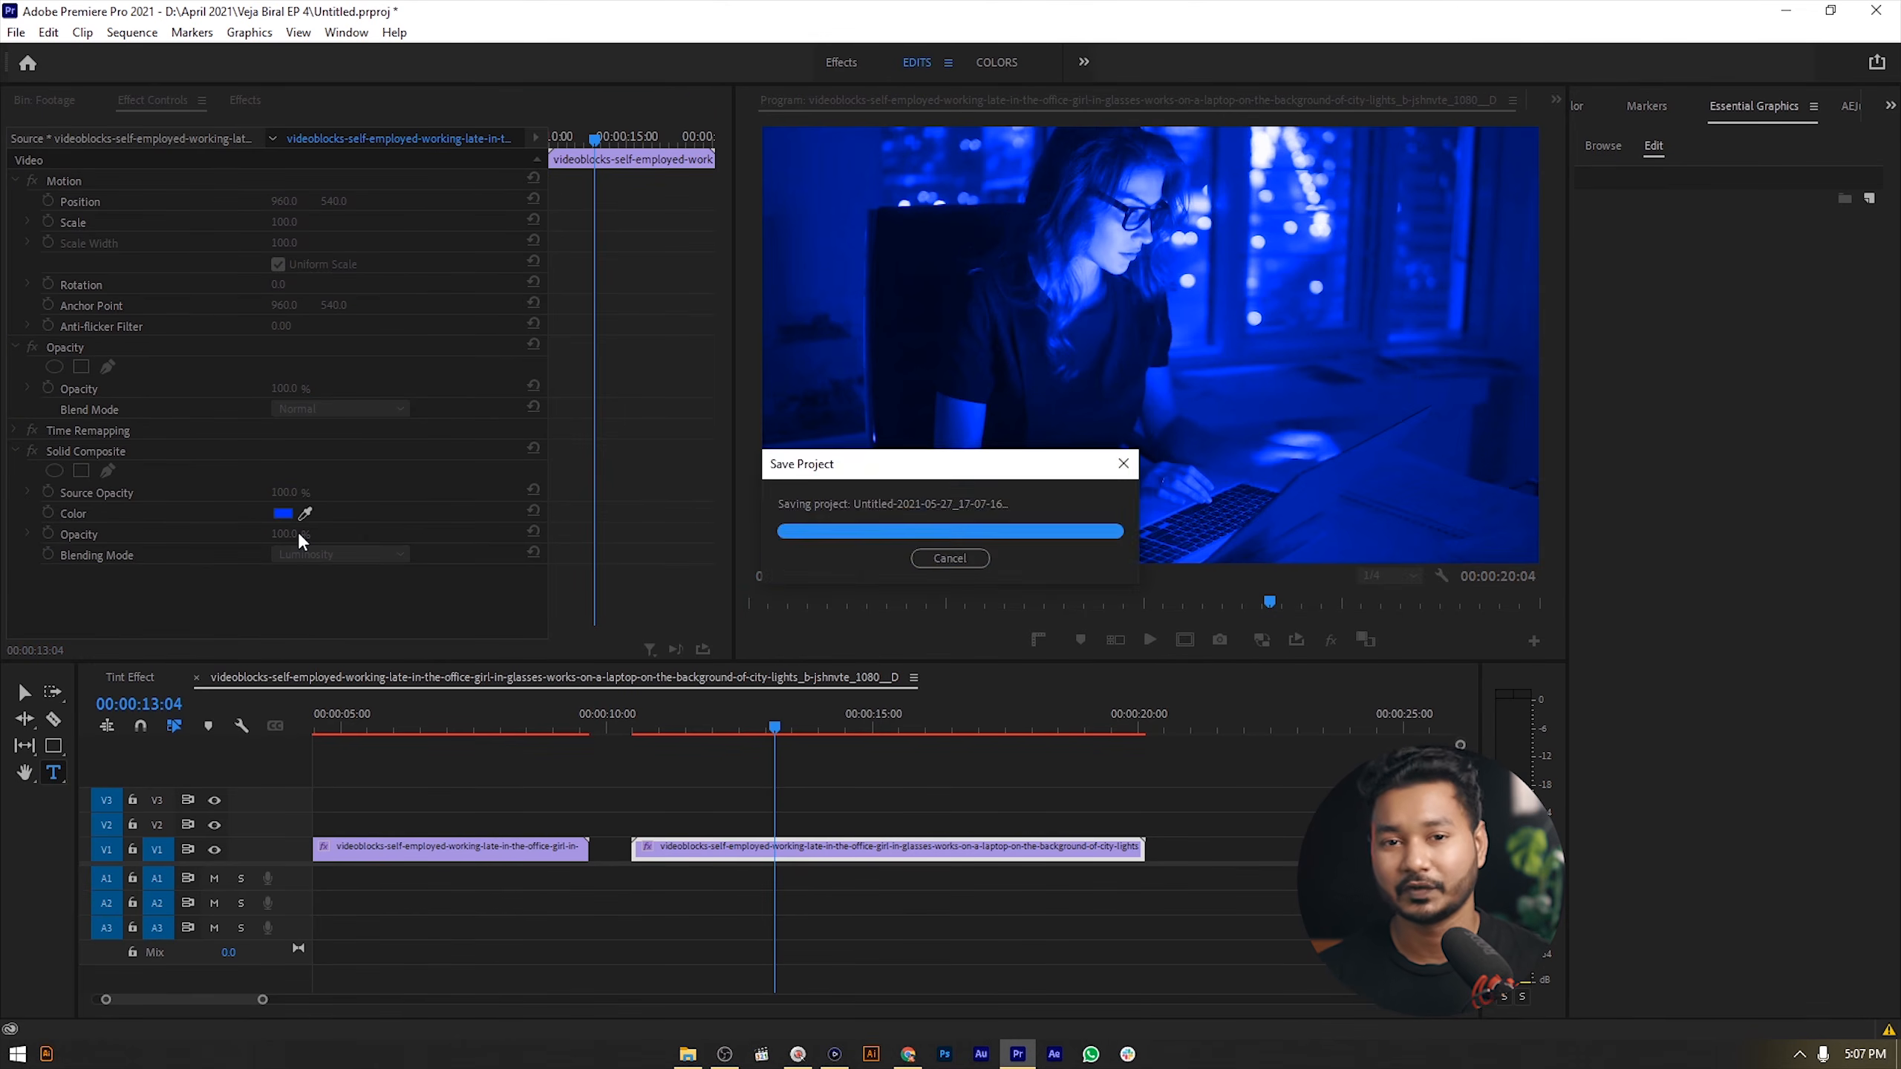